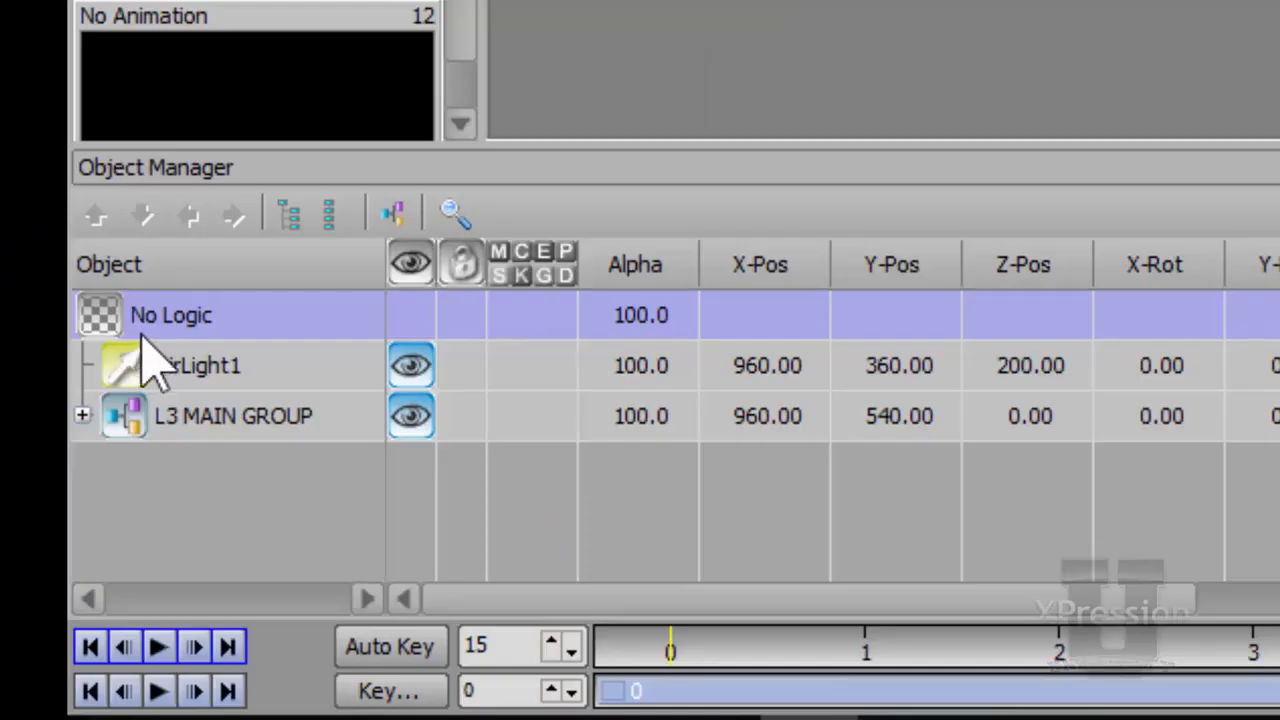
Add a new transition-logic rule named IN/OUT to the No Logic scene.
{"action": "left_click", "coordinate": [114, 318]}
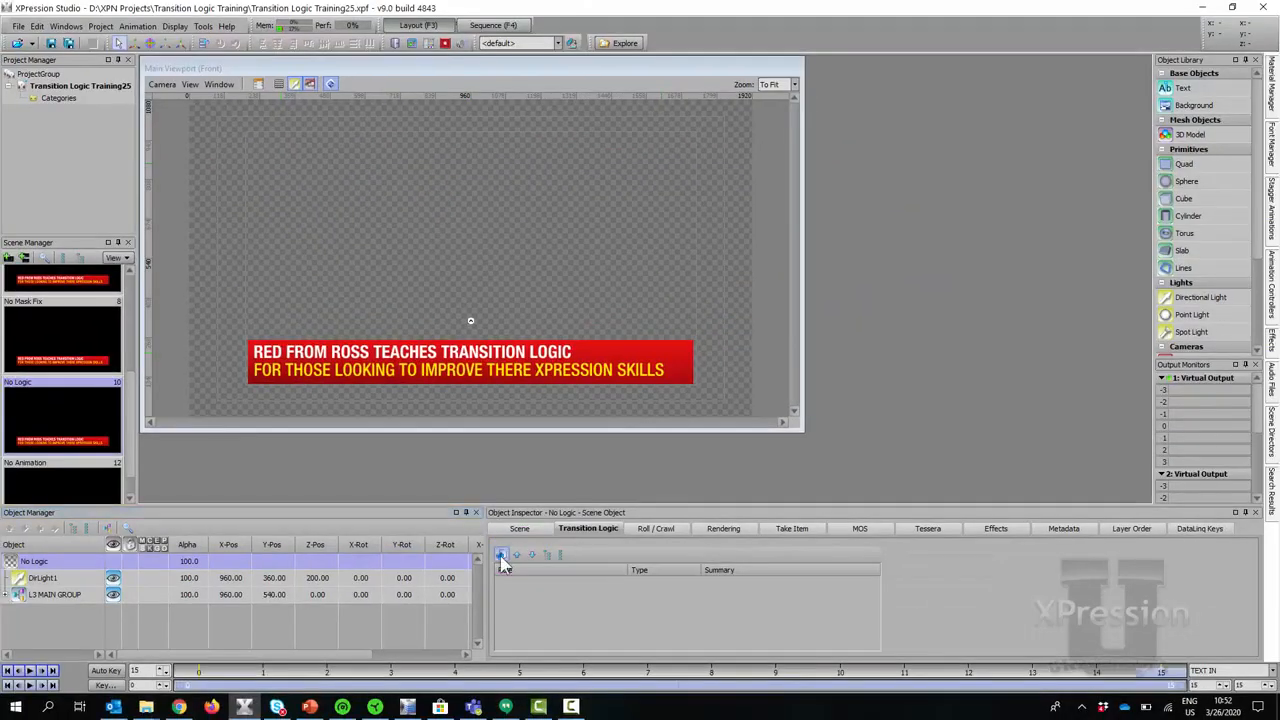
{"action": "left_click", "coordinate": [502, 553]}
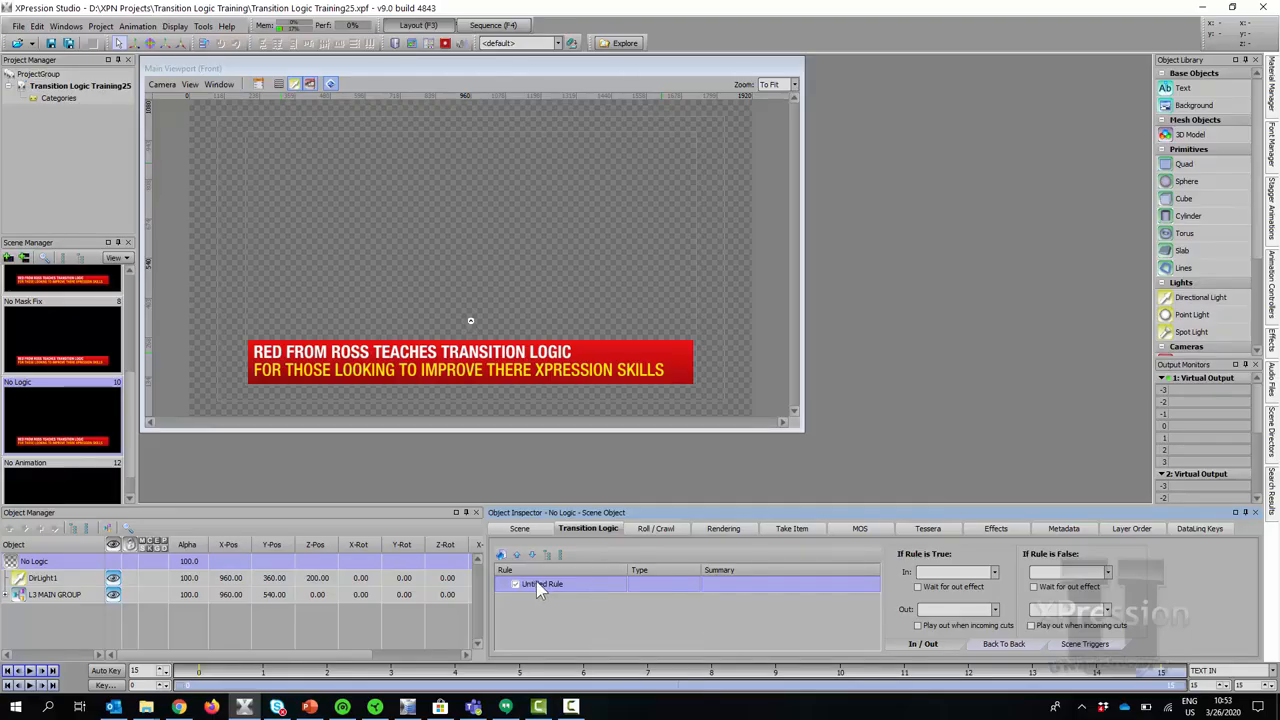
{"action": "left_click", "coordinate": [550, 590]}
{"action": "type", "text": "IN/OUT"}
{"action": "key", "text": "Return"}
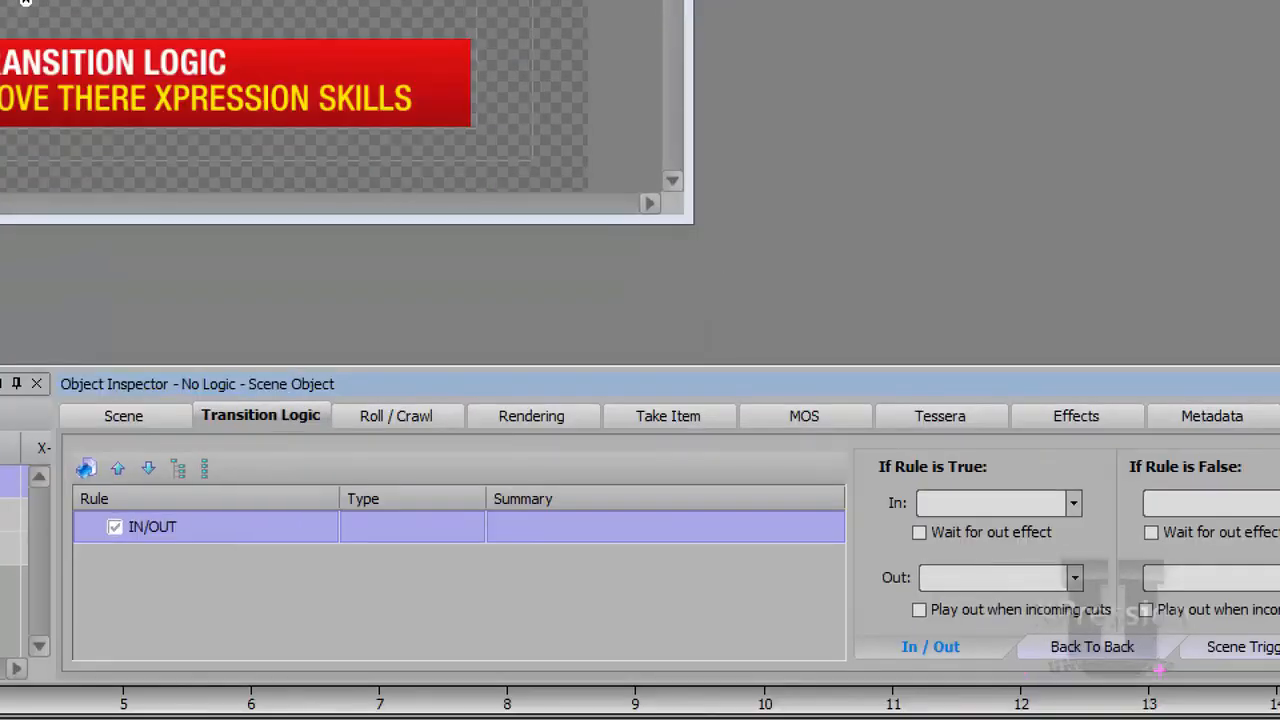
{"action": "mouse_move", "coordinate": [943, 638]}
{"action": "left_mouse_down"}
{"action": "mouse_move", "coordinate": [881, 629]}
{"action": "mouse_move", "coordinate": [856, 653]}
{"action": "mouse_move", "coordinate": [958, 674]}
{"action": "mouse_move", "coordinate": [953, 624]}
{"action": "left_mouse_up"}
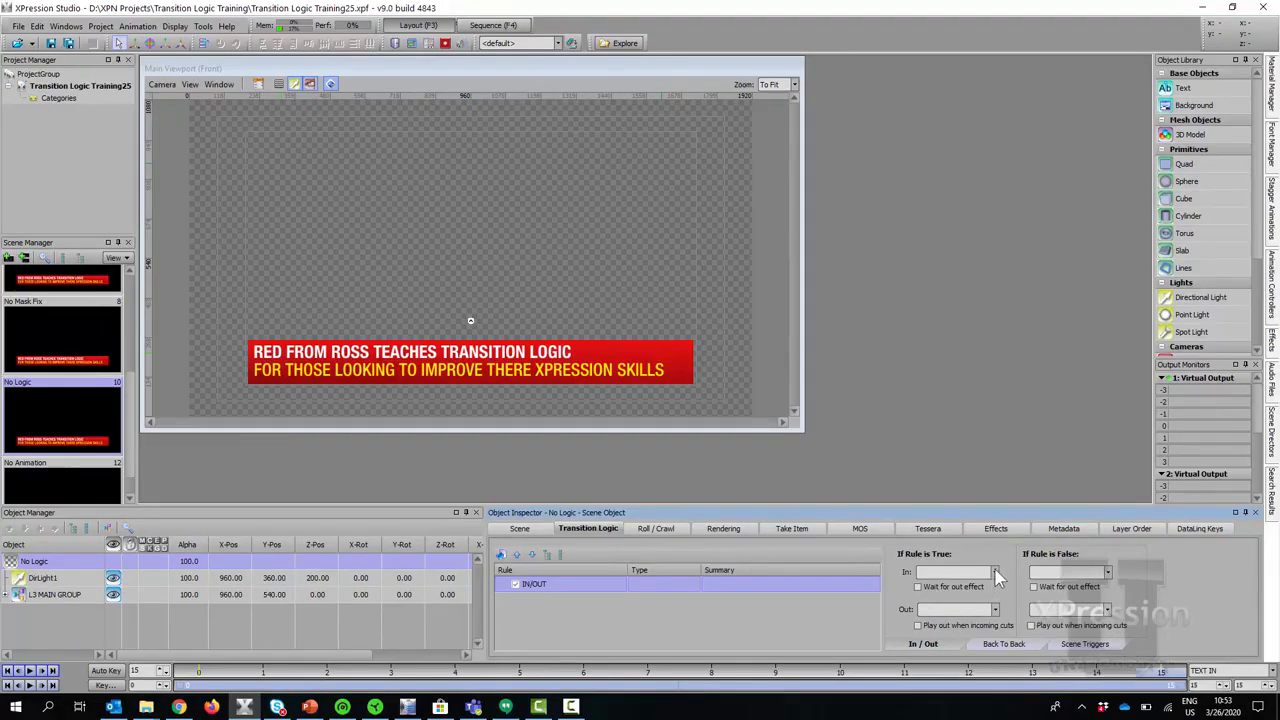
Set the IN/OUT rule's In effect to IN and Out effect to OUT, then show the sequencer.
{"action": "left_click", "coordinate": [995, 573]}
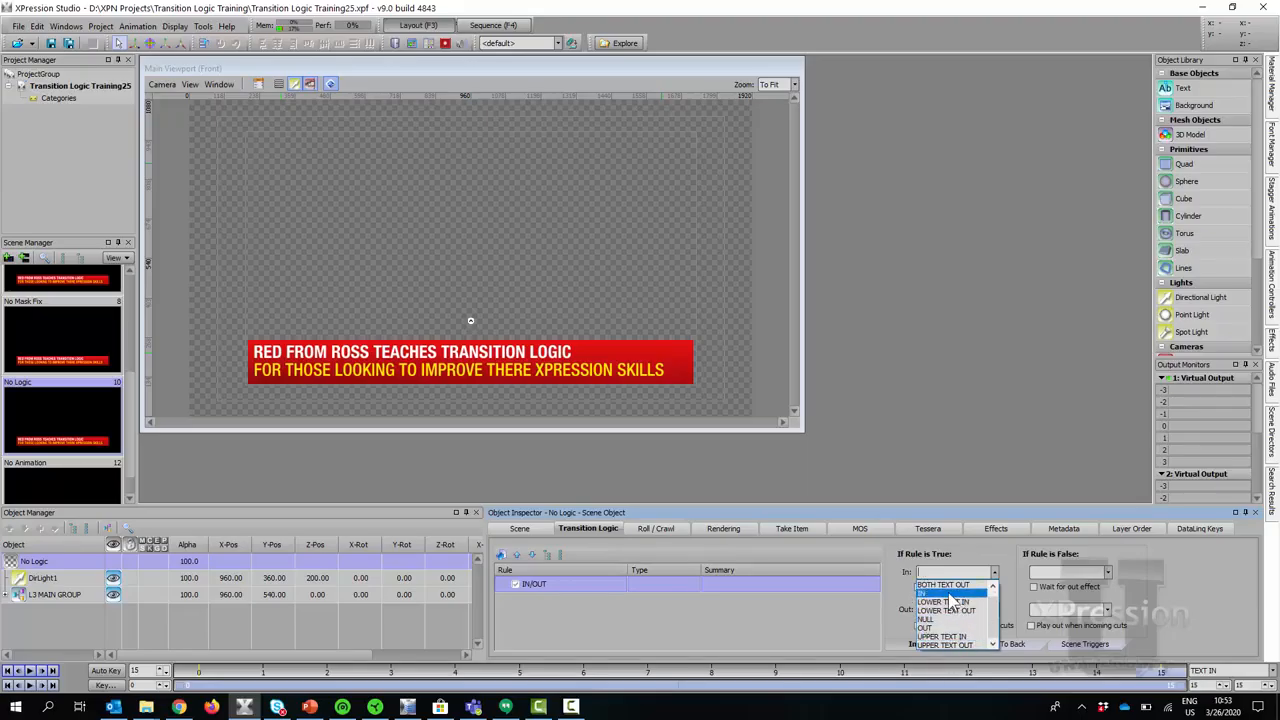
{"action": "left_click", "coordinate": [950, 594]}
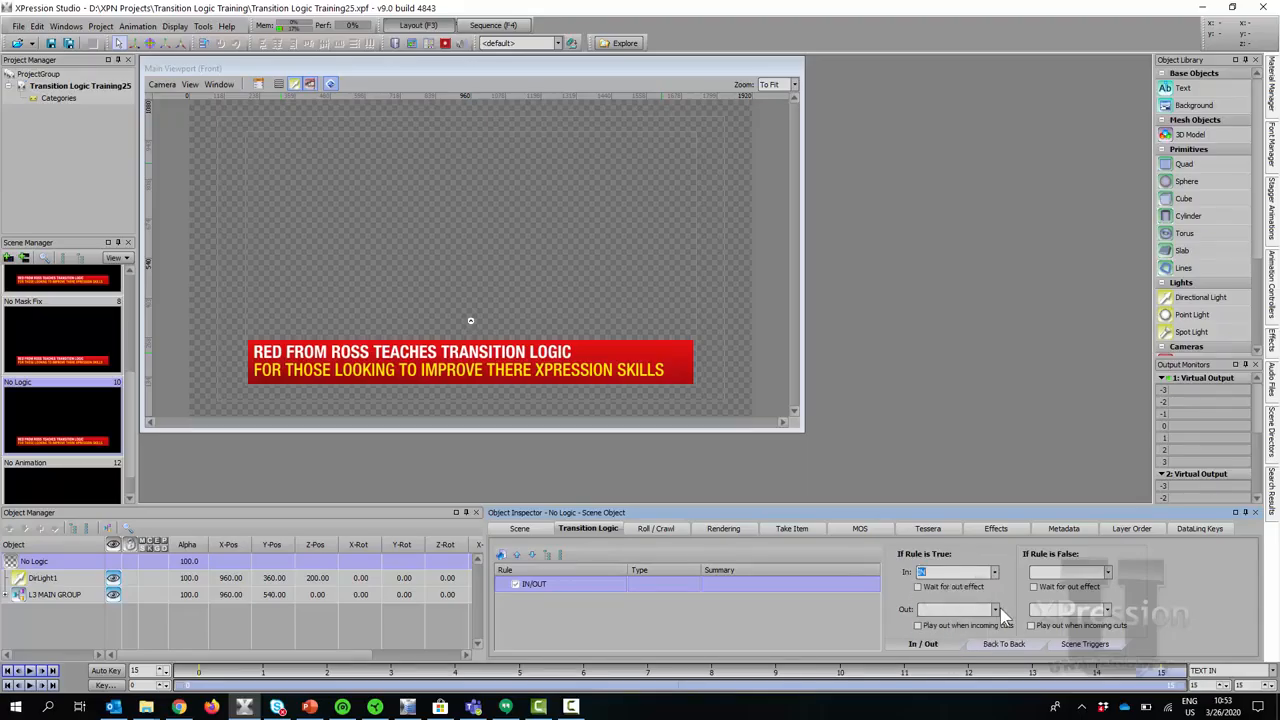
{"action": "left_click", "coordinate": [996, 610]}
{"action": "left_click", "coordinate": [957, 676]}
{"action": "left_click", "coordinate": [570, 584]}
{"action": "left_click", "coordinate": [487, 27]}
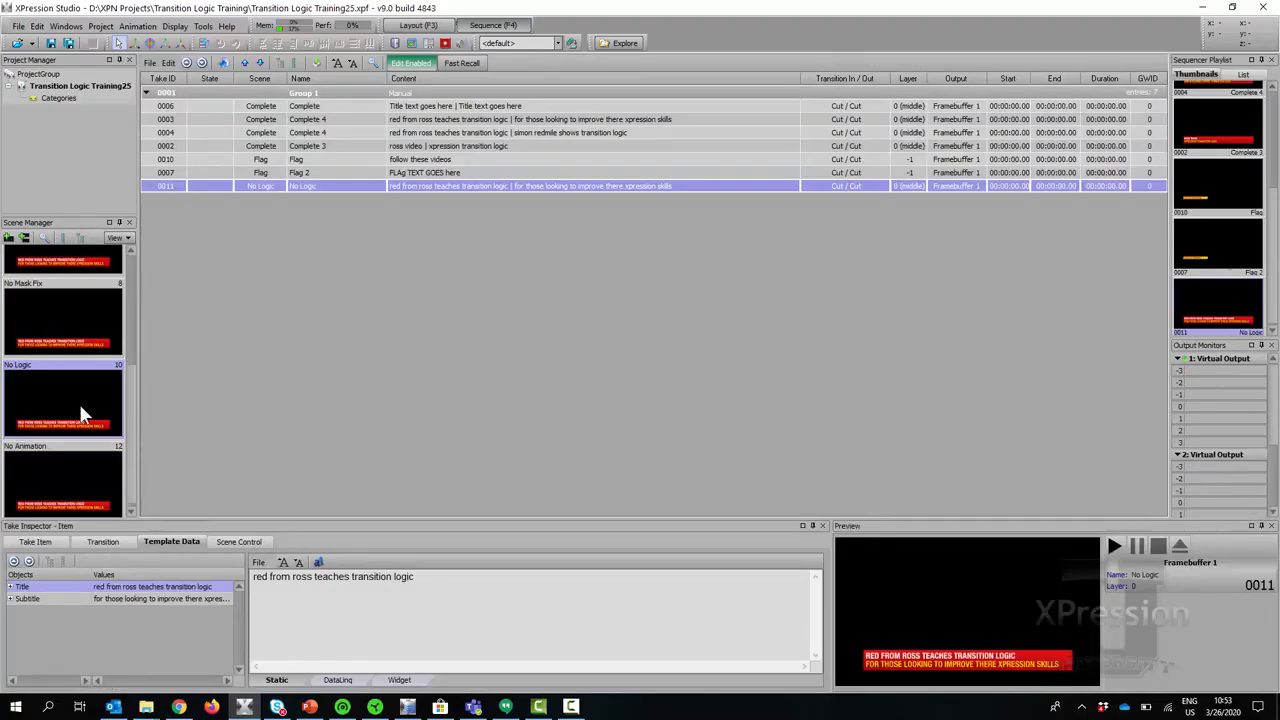
Add the No Logic scene to the sequence as take 0012, then play it on and off air twice.
{"action": "left_click_drag", "start_coordinate": [80, 414], "coordinate": [319, 335]}
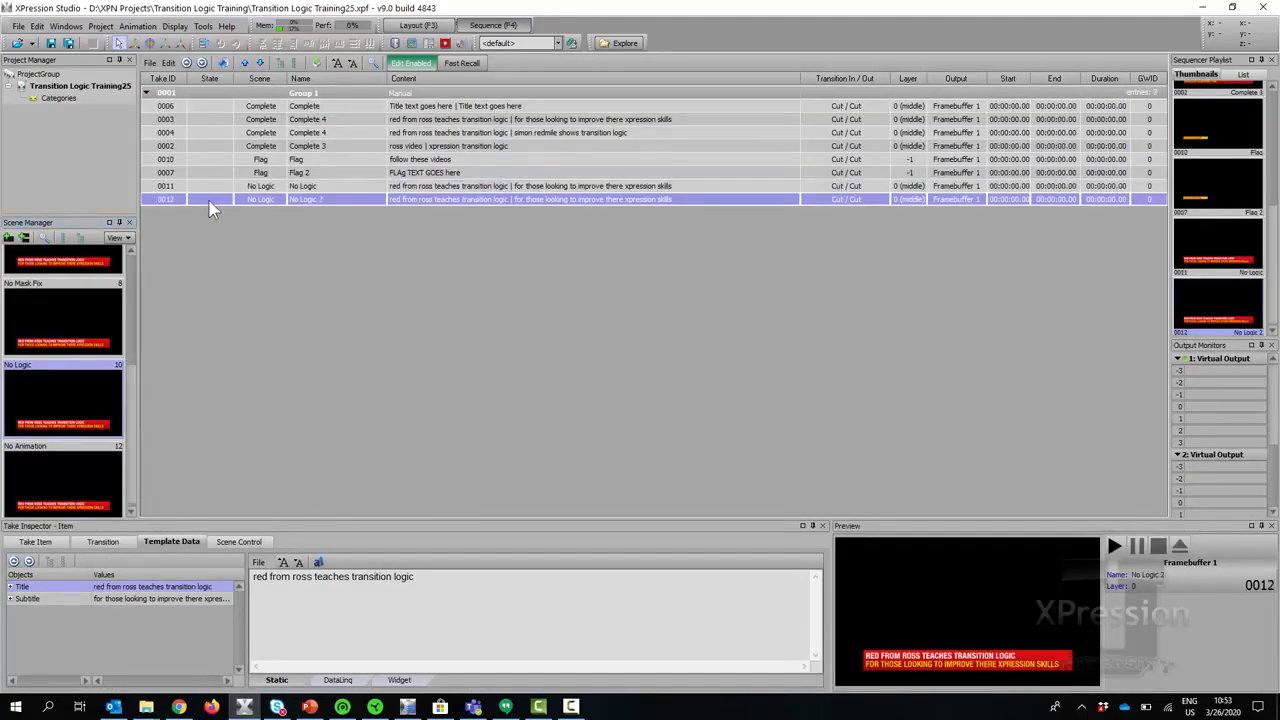
{"action": "double_click", "coordinate": [210, 203]}
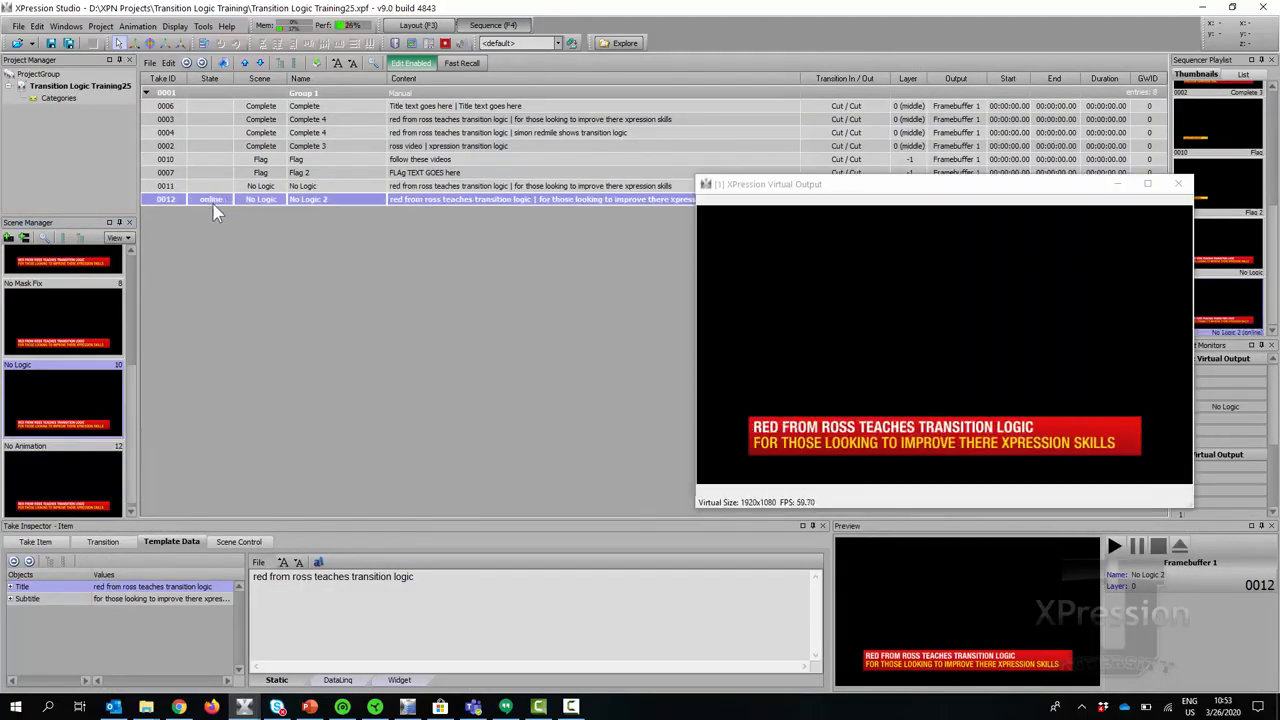
{"action": "right_click", "coordinate": [213, 203]}
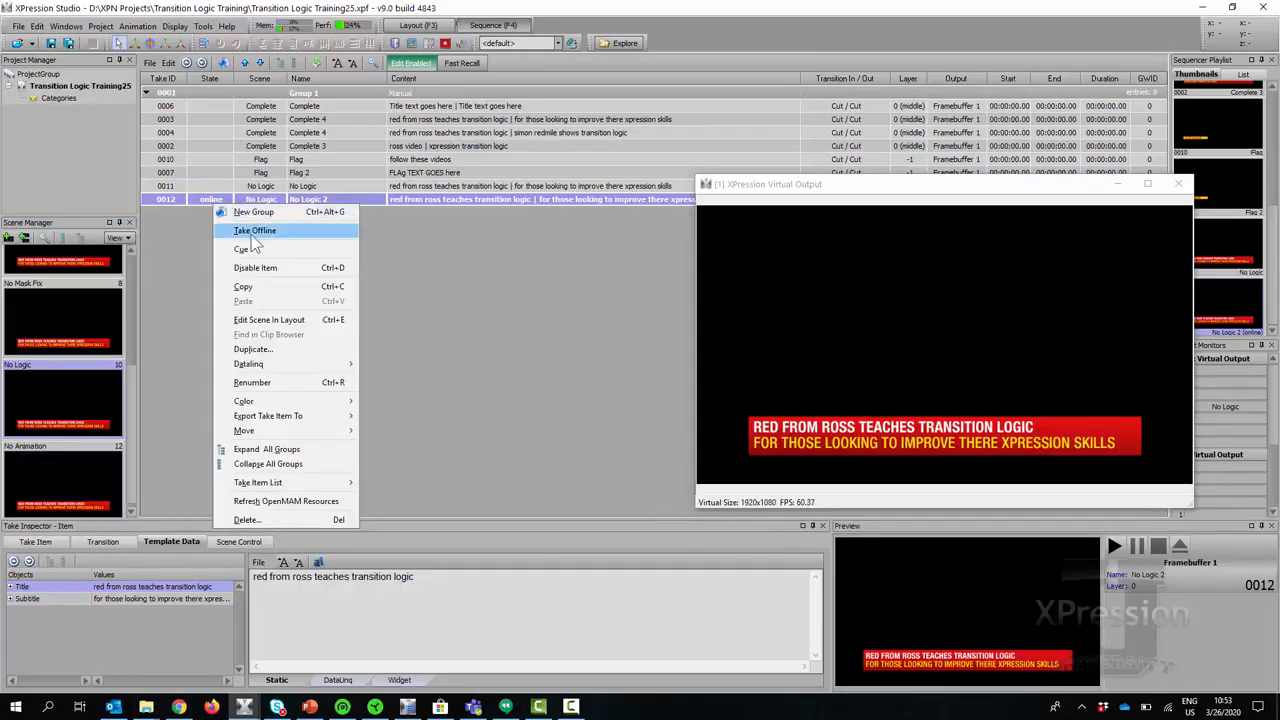
{"action": "left_click", "coordinate": [252, 234]}
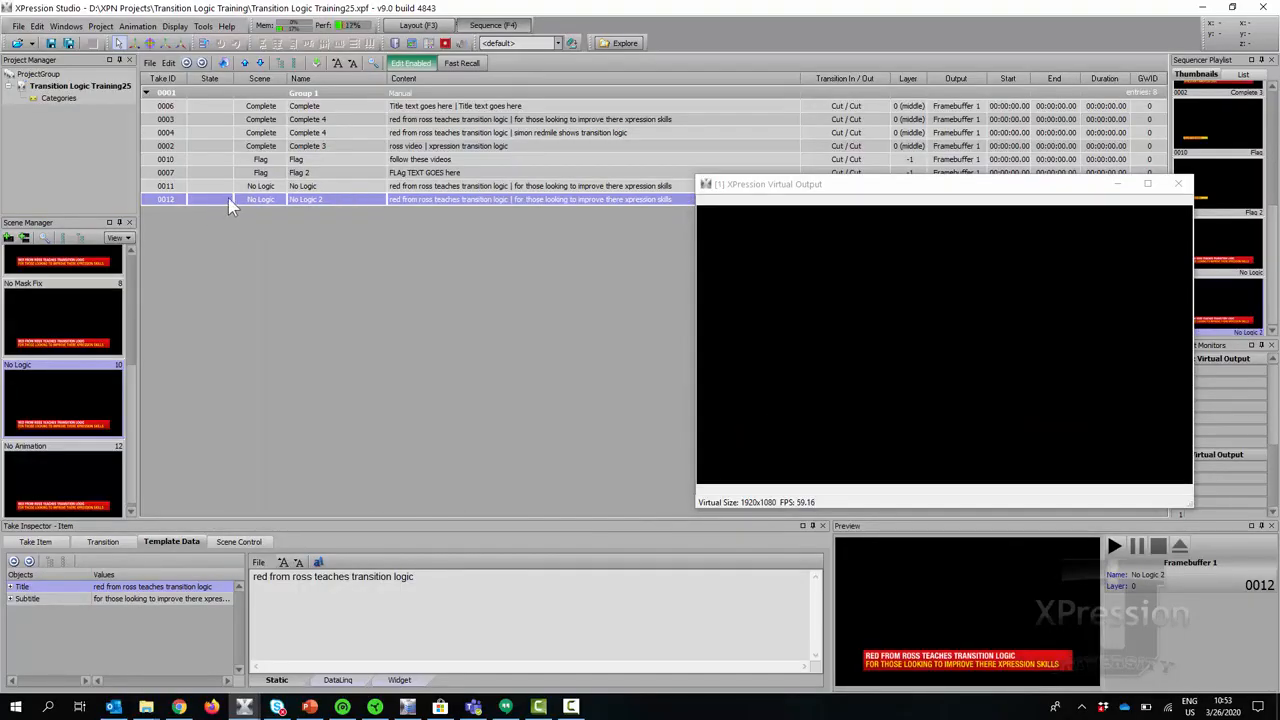
{"action": "double_click", "coordinate": [227, 200]}
{"action": "right_click", "coordinate": [228, 202]}
{"action": "left_click", "coordinate": [267, 226]}
Alternate takes 0011 and 0012 on air several times, then take 0011 offline.
{"action": "double_click", "coordinate": [215, 193]}
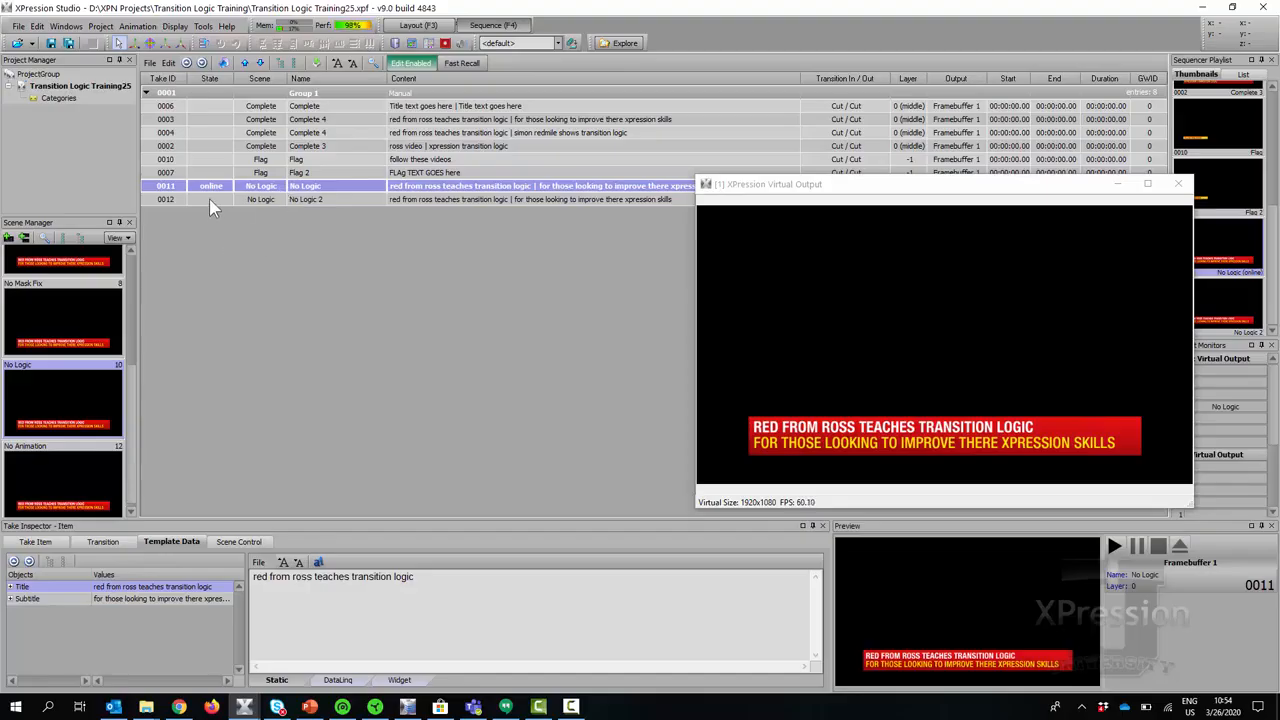
{"action": "double_click", "coordinate": [209, 198]}
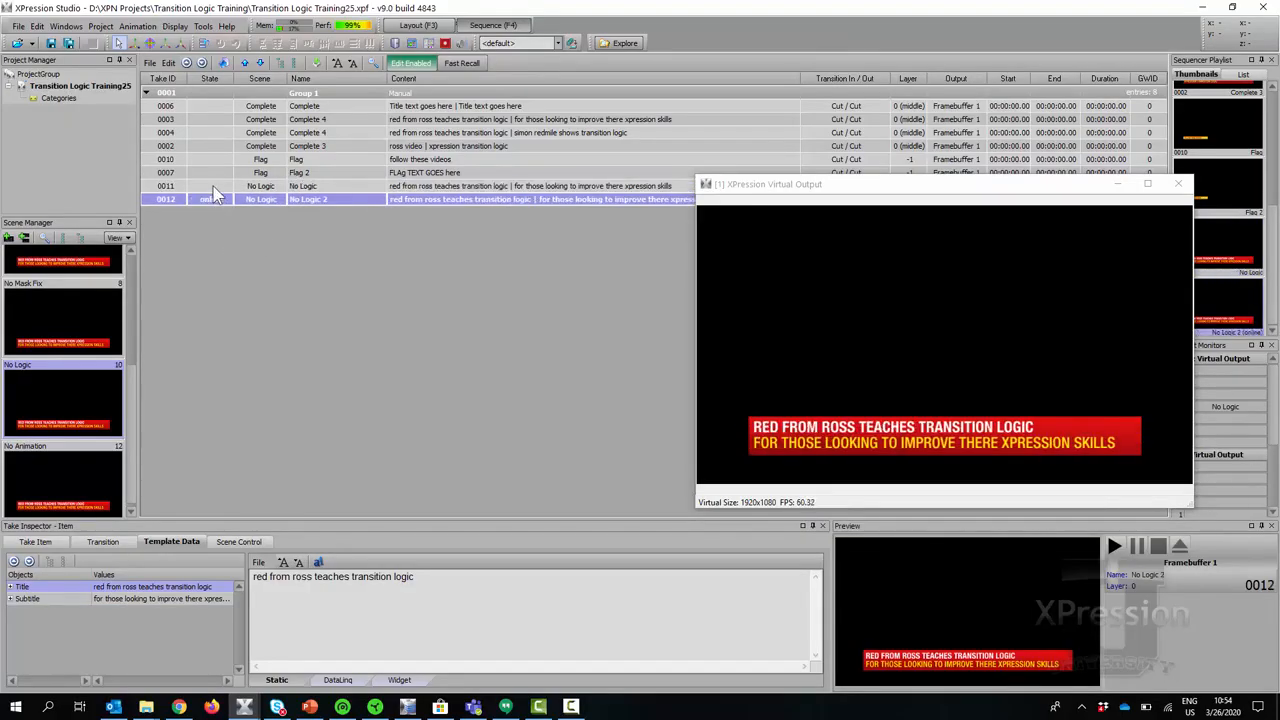
{"action": "double_click", "coordinate": [212, 187]}
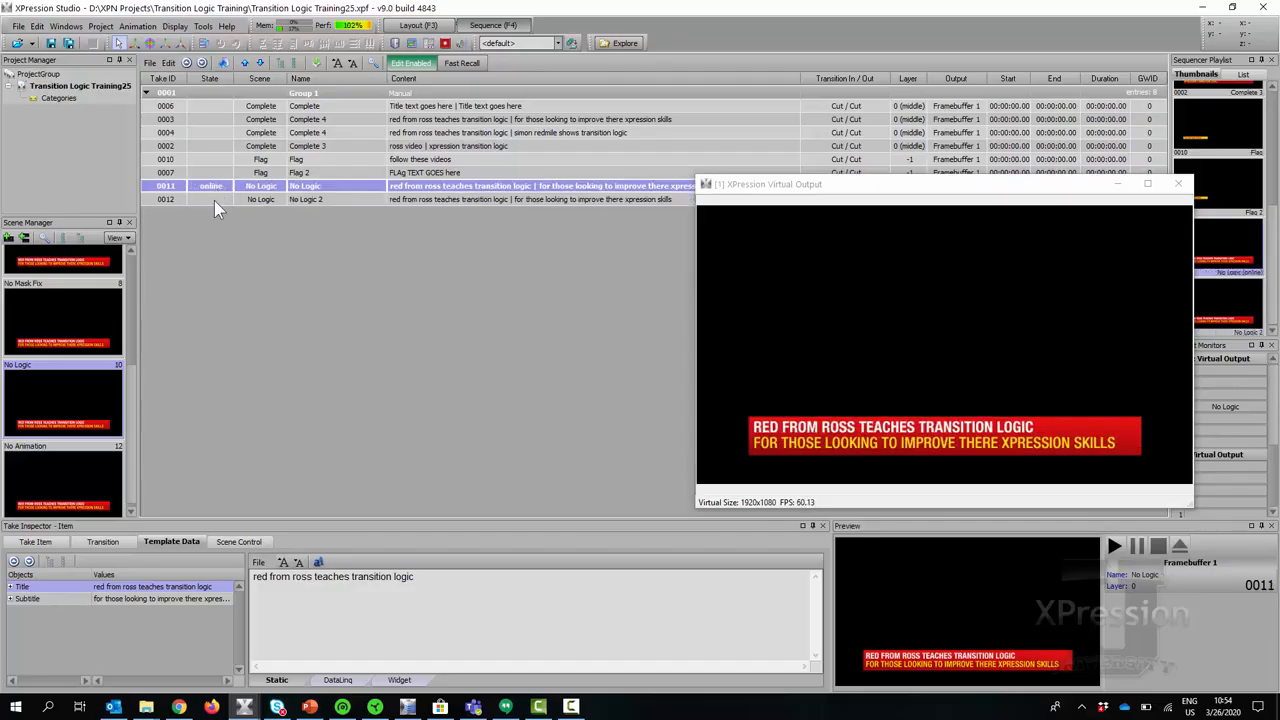
{"action": "double_click", "coordinate": [214, 200]}
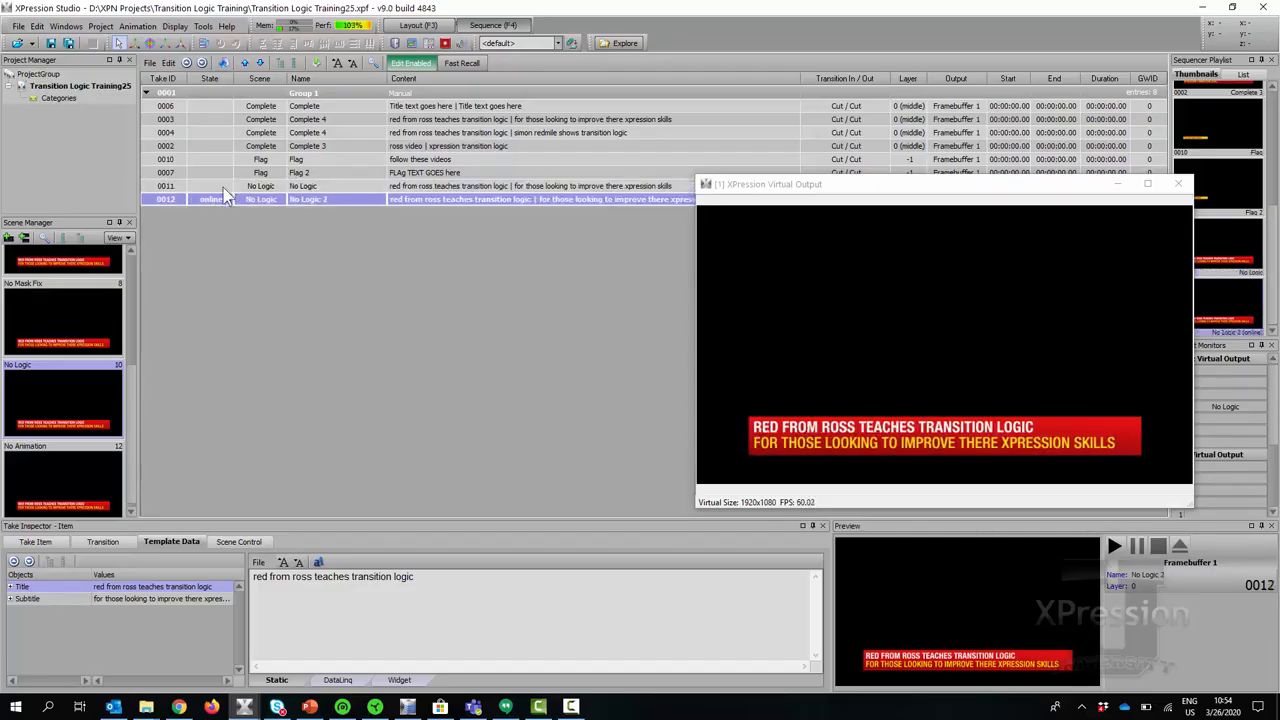
{"action": "double_click", "coordinate": [220, 188]}
{"action": "right_click", "coordinate": [220, 188]}
{"action": "left_click", "coordinate": [232, 217]}
Play take 0006 then 0003, take 0003 offline, close the virtual output and return to Layout.
{"action": "double_click", "coordinate": [205, 105]}
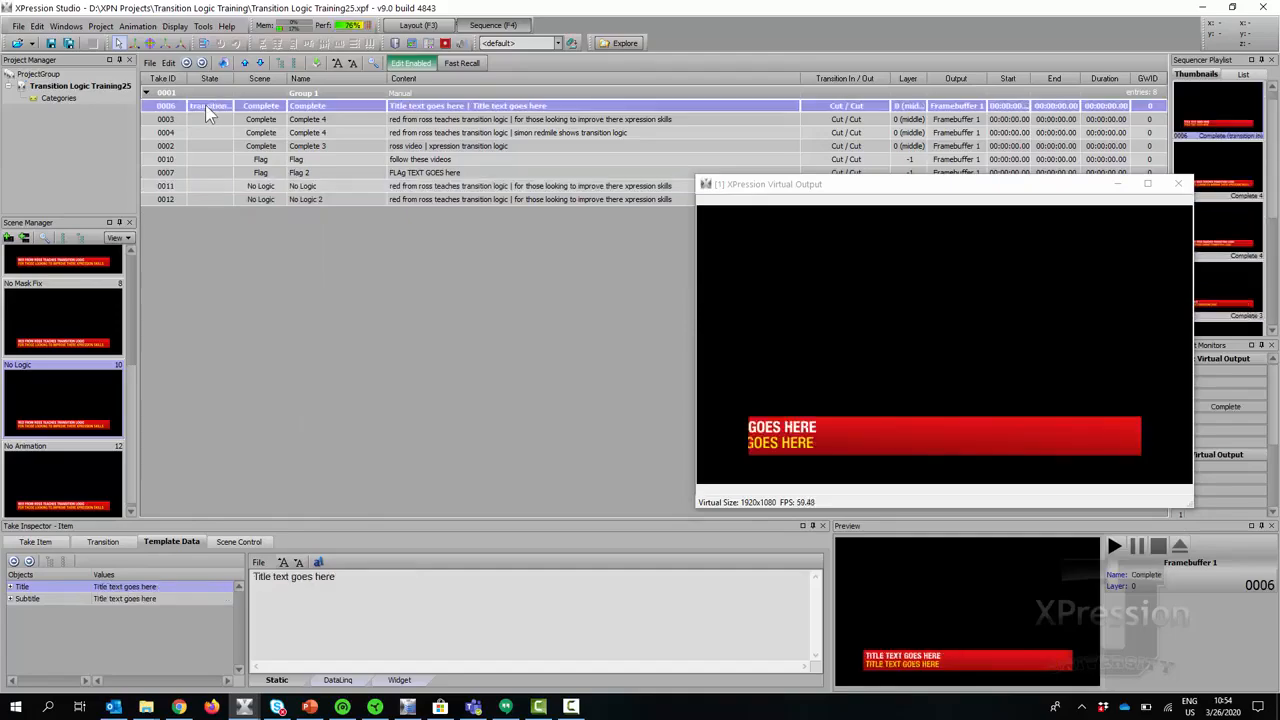
{"action": "double_click", "coordinate": [208, 118]}
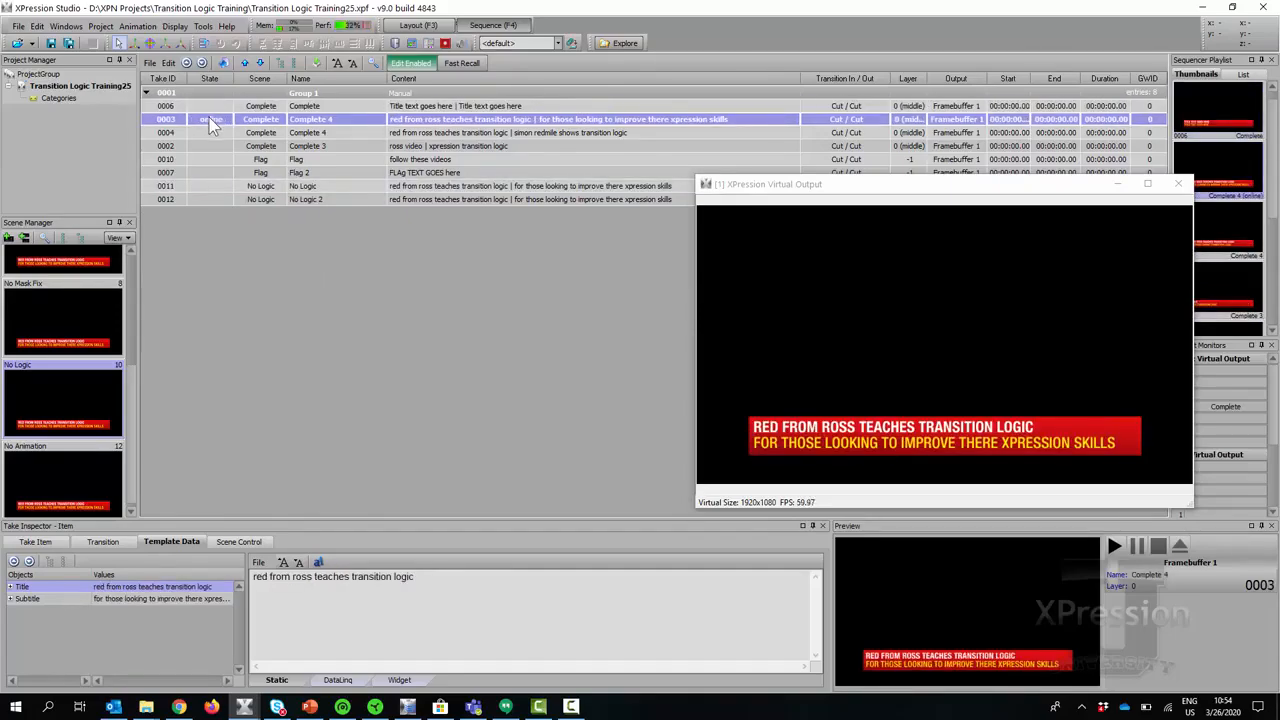
{"action": "right_click", "coordinate": [208, 118]}
{"action": "left_click", "coordinate": [235, 146]}
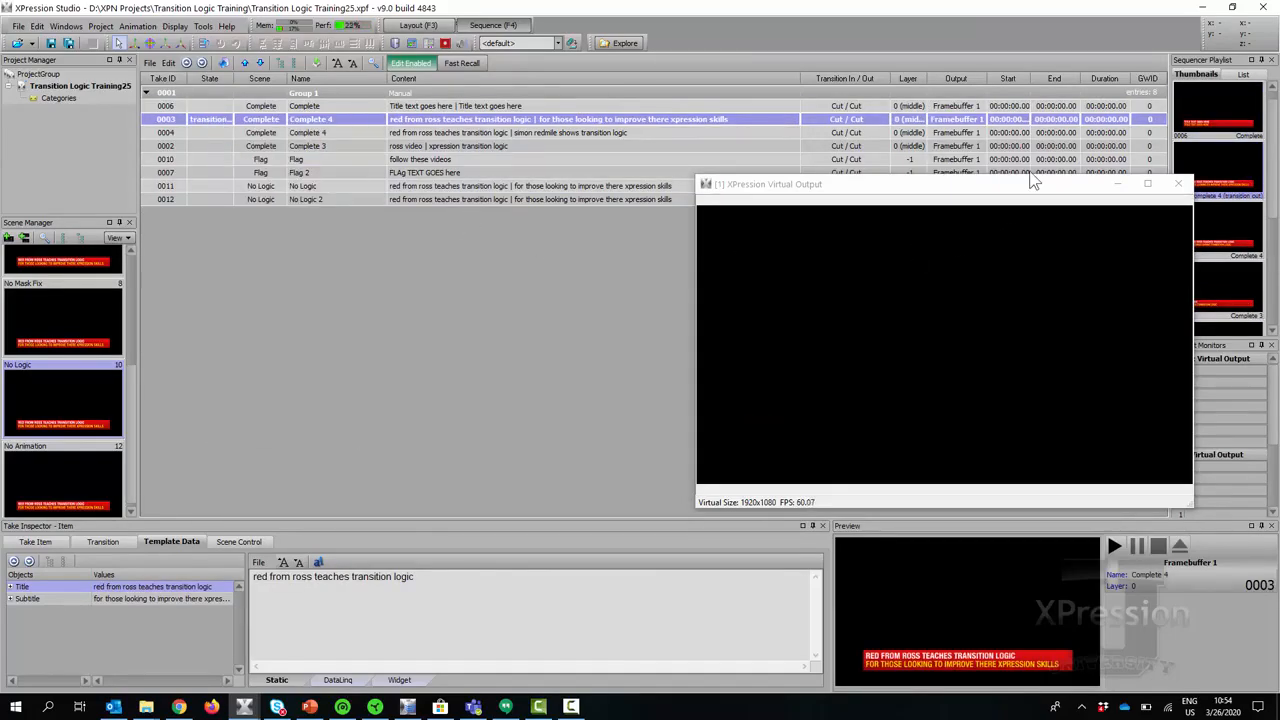
{"action": "left_click", "coordinate": [1178, 184]}
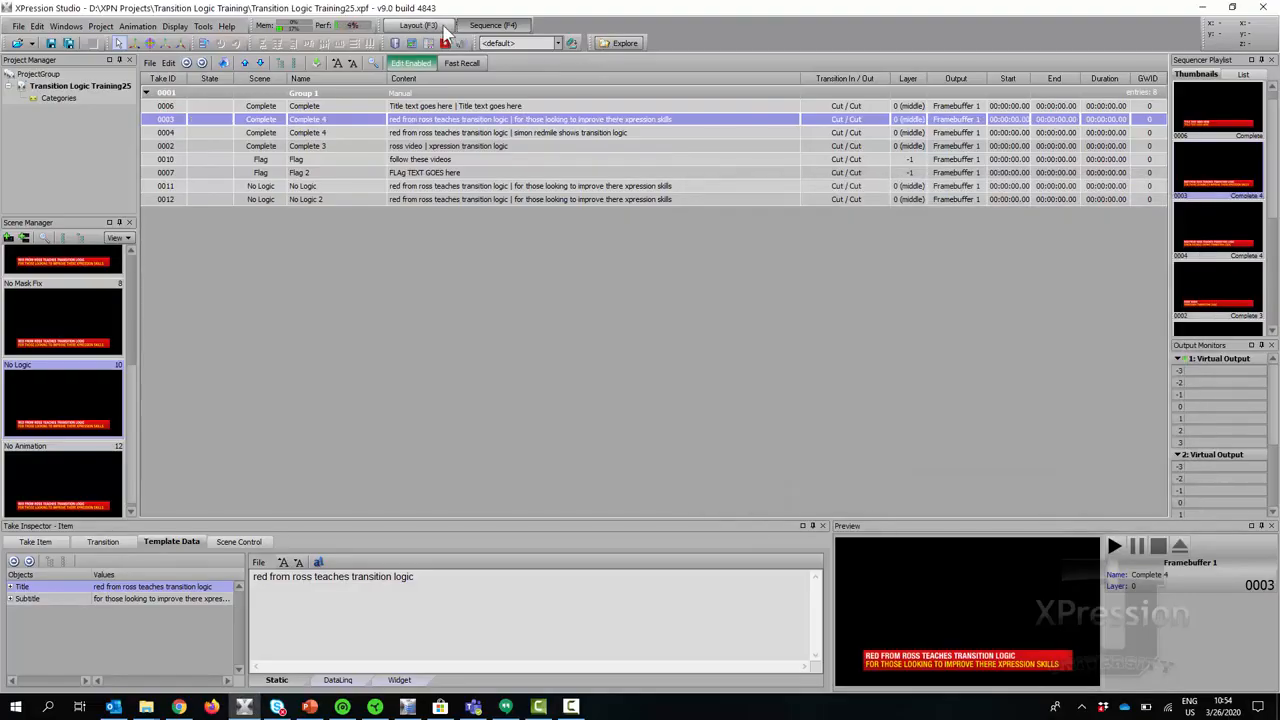
{"action": "left_click", "coordinate": [444, 29]}
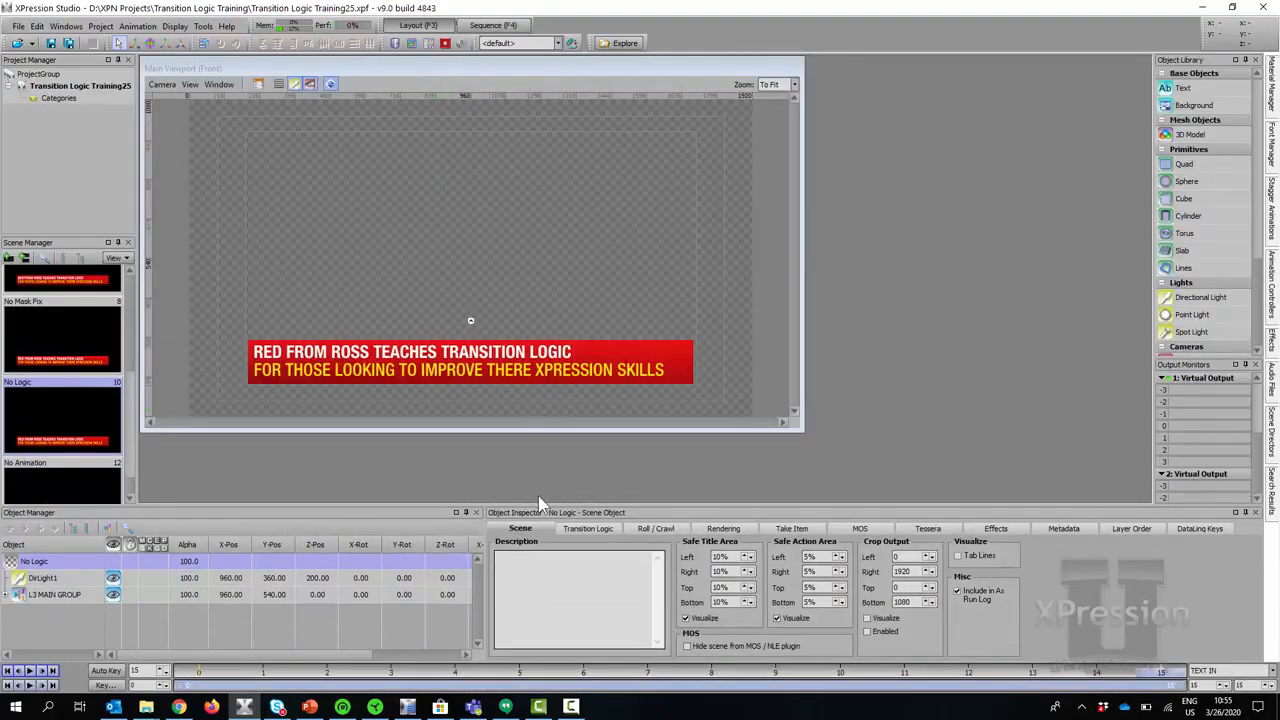
Add a second transition-logic rule named BOTH IN.
{"action": "left_click", "coordinate": [600, 529]}
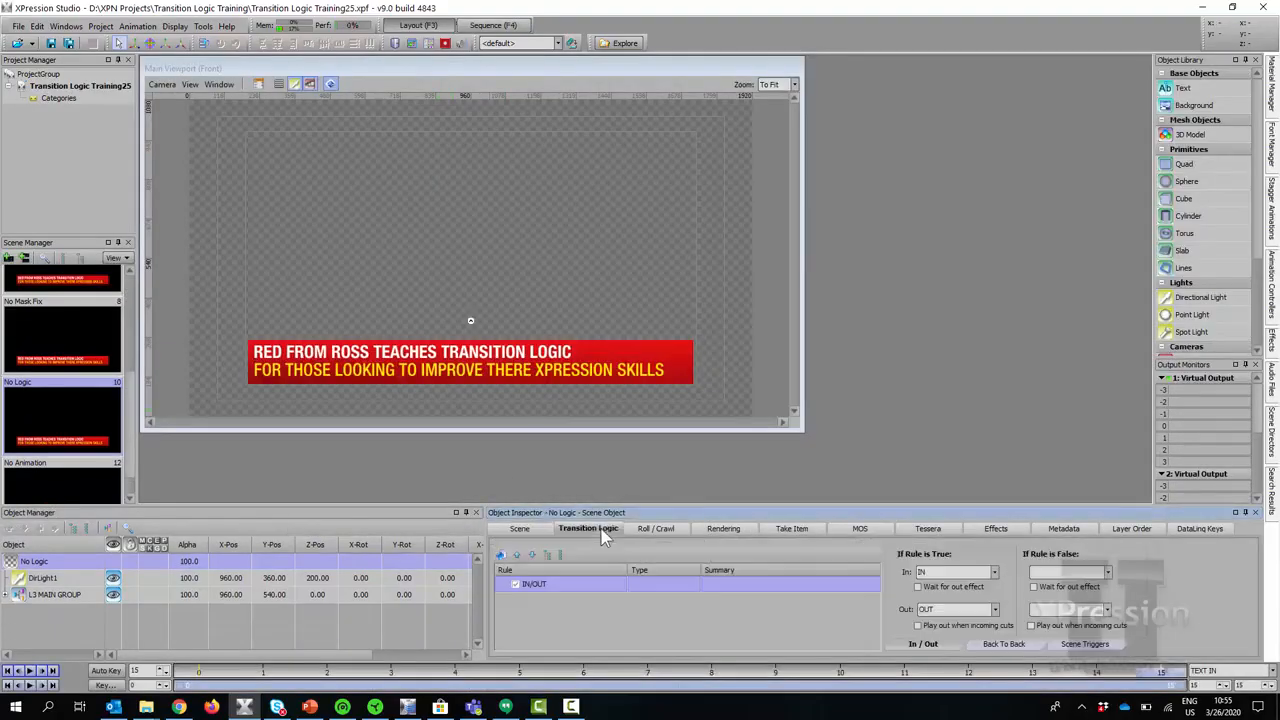
{"action": "left_click", "coordinate": [501, 554]}
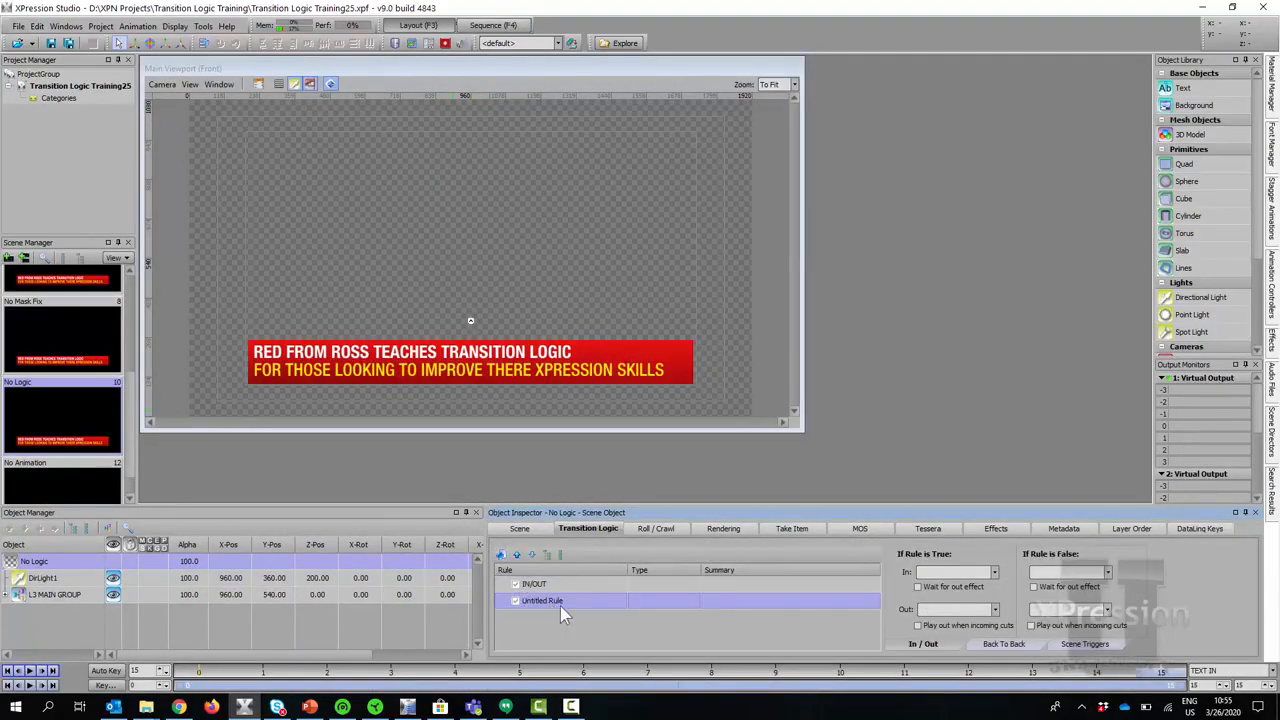
{"action": "double_click", "coordinate": [562, 599]}
{"action": "type", "text": "BOTH IN"}
{"action": "key", "text": "Return"}
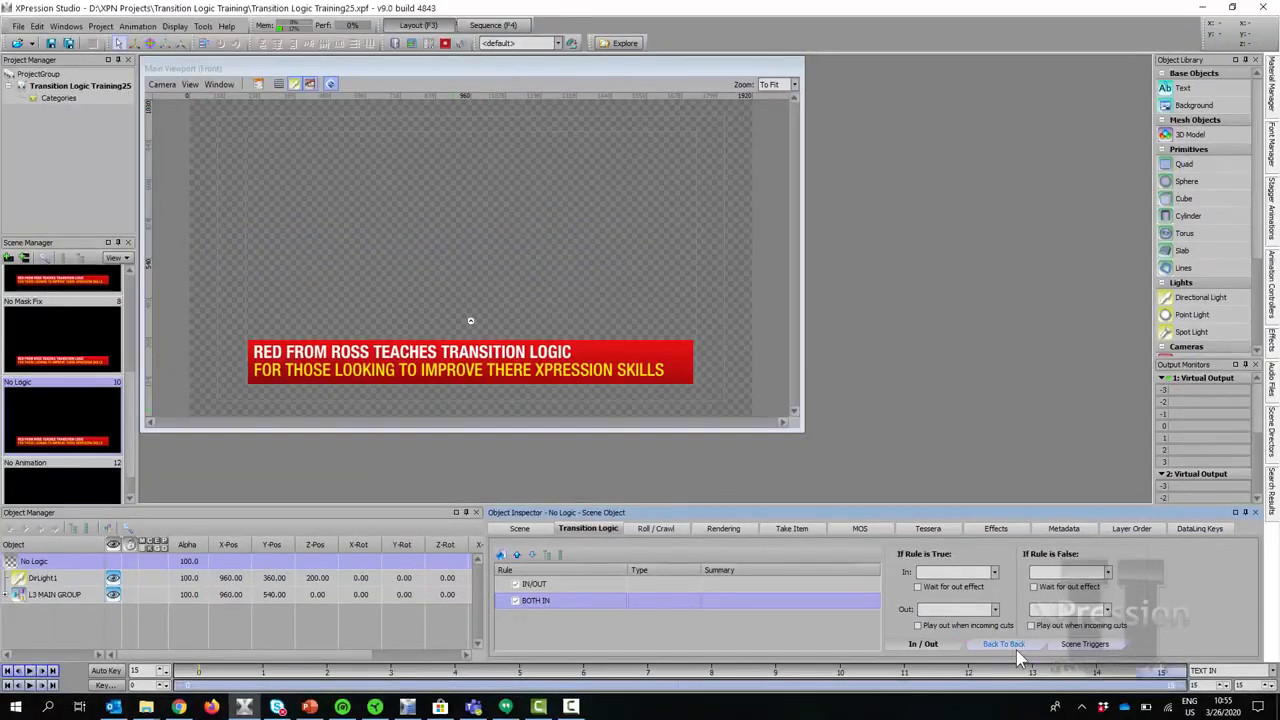
Set BOTH IN's back-to-back In to BOTH TEXT IN and Out to BOTH TEXT OUT.
{"action": "left_click", "coordinate": [998, 629]}
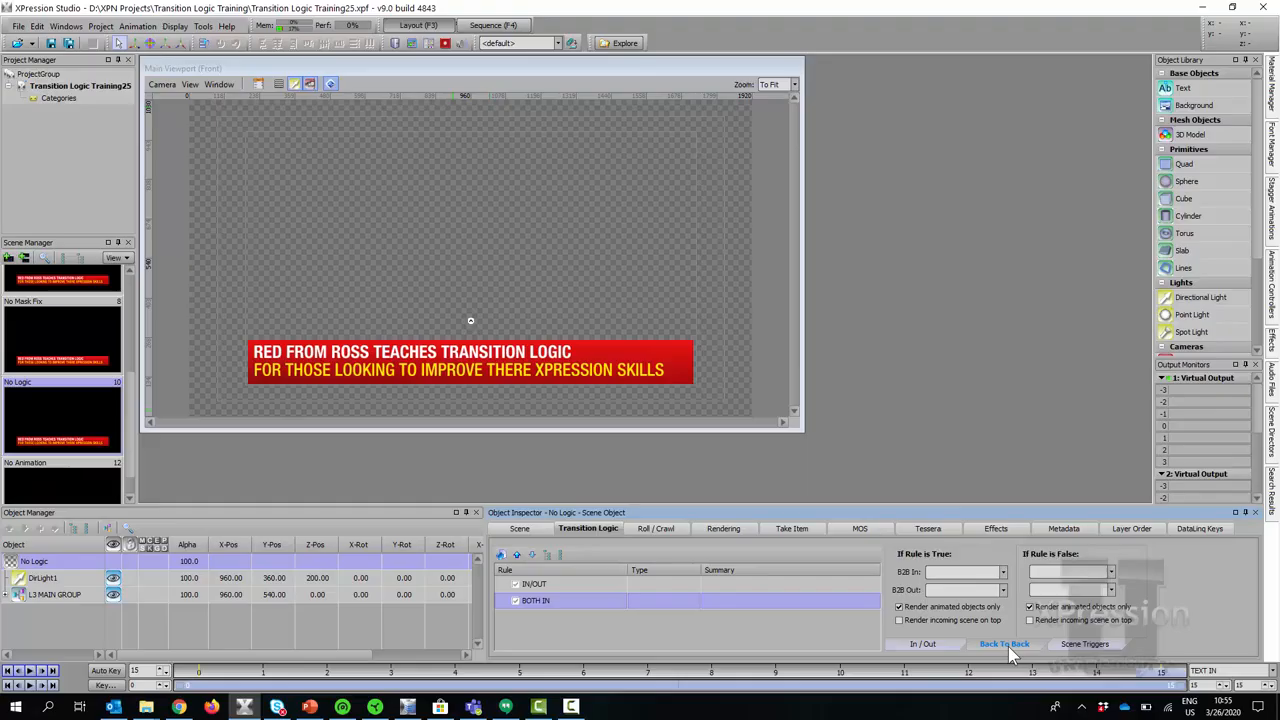
{"action": "left_click", "coordinate": [1002, 573]}
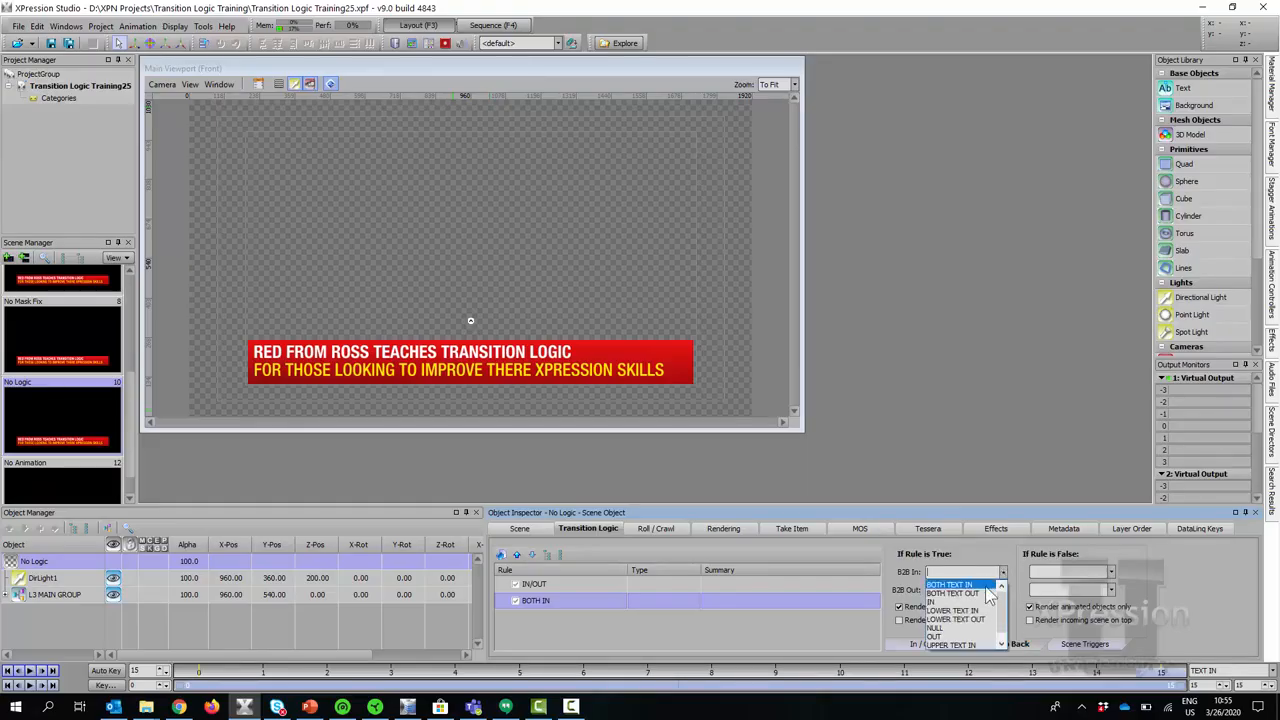
{"action": "left_click", "coordinate": [982, 585]}
{"action": "left_click", "coordinate": [1001, 592]}
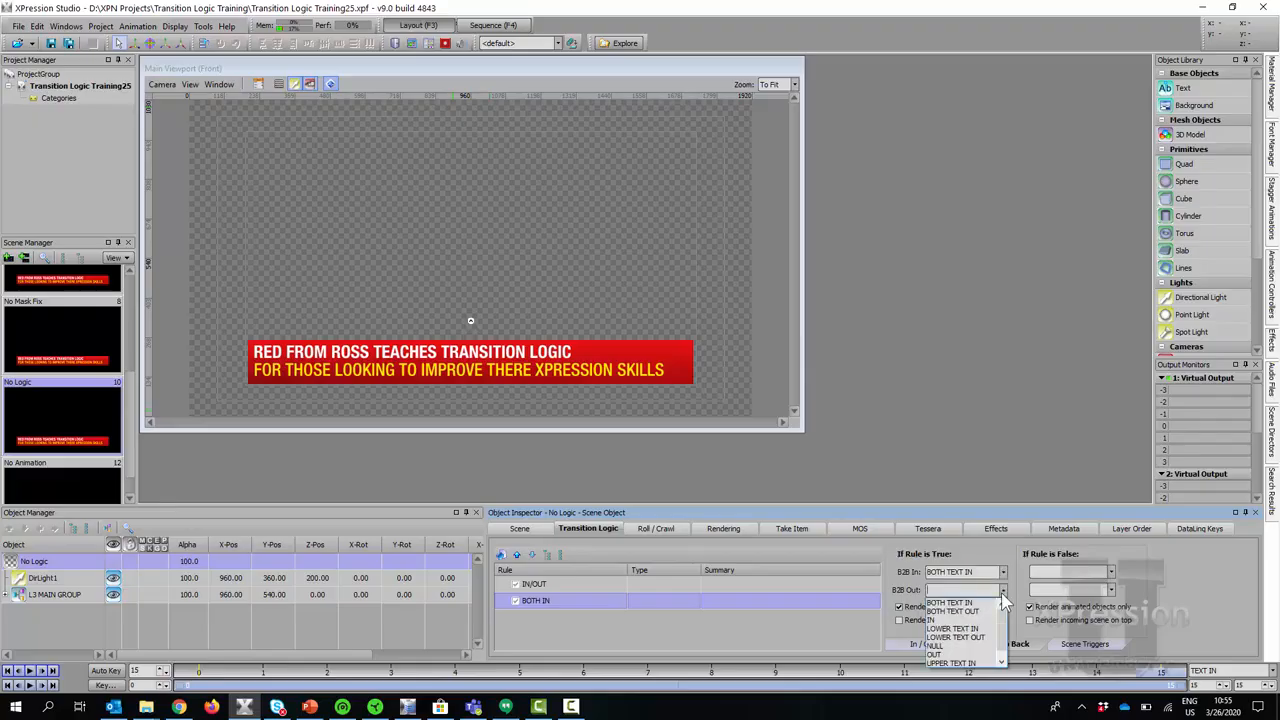
{"action": "left_click", "coordinate": [958, 611]}
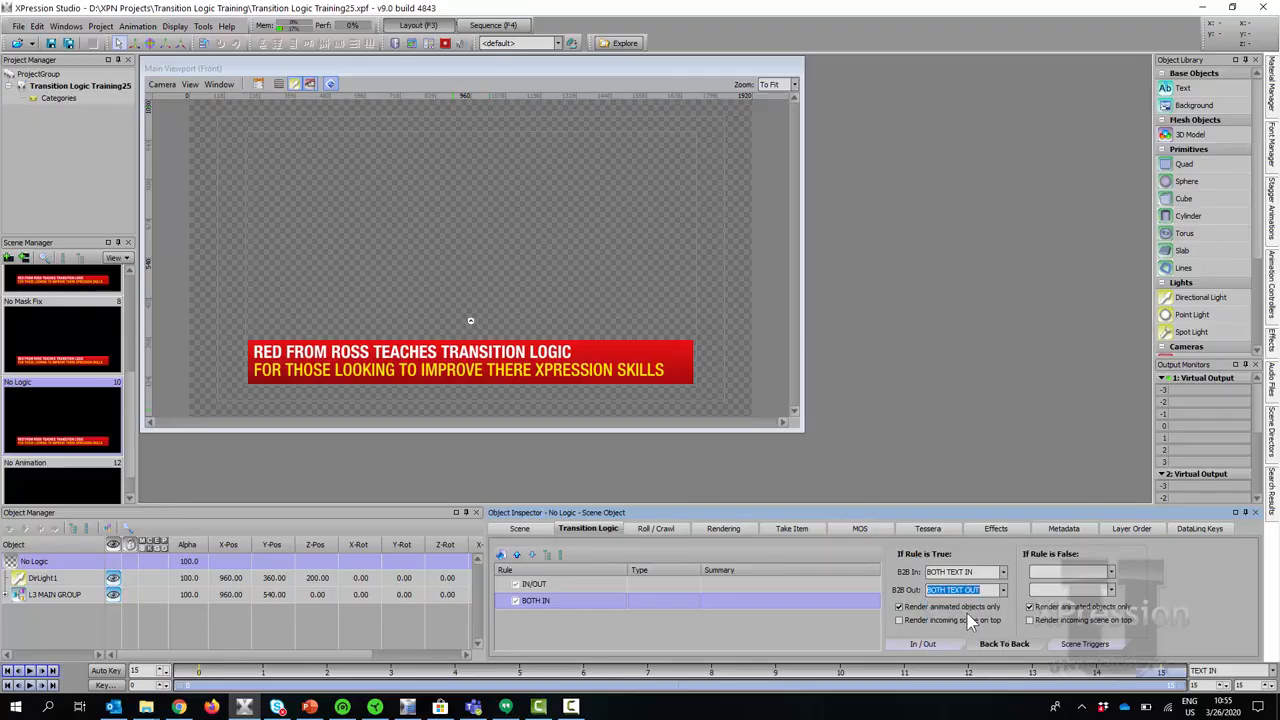
{"action": "left_click", "coordinate": [590, 603]}
{"action": "left_click", "coordinate": [571, 617]}
Add a Compare Text Objects condition to BOTH IN that checks the Title text.
{"action": "right_click", "coordinate": [575, 602]}
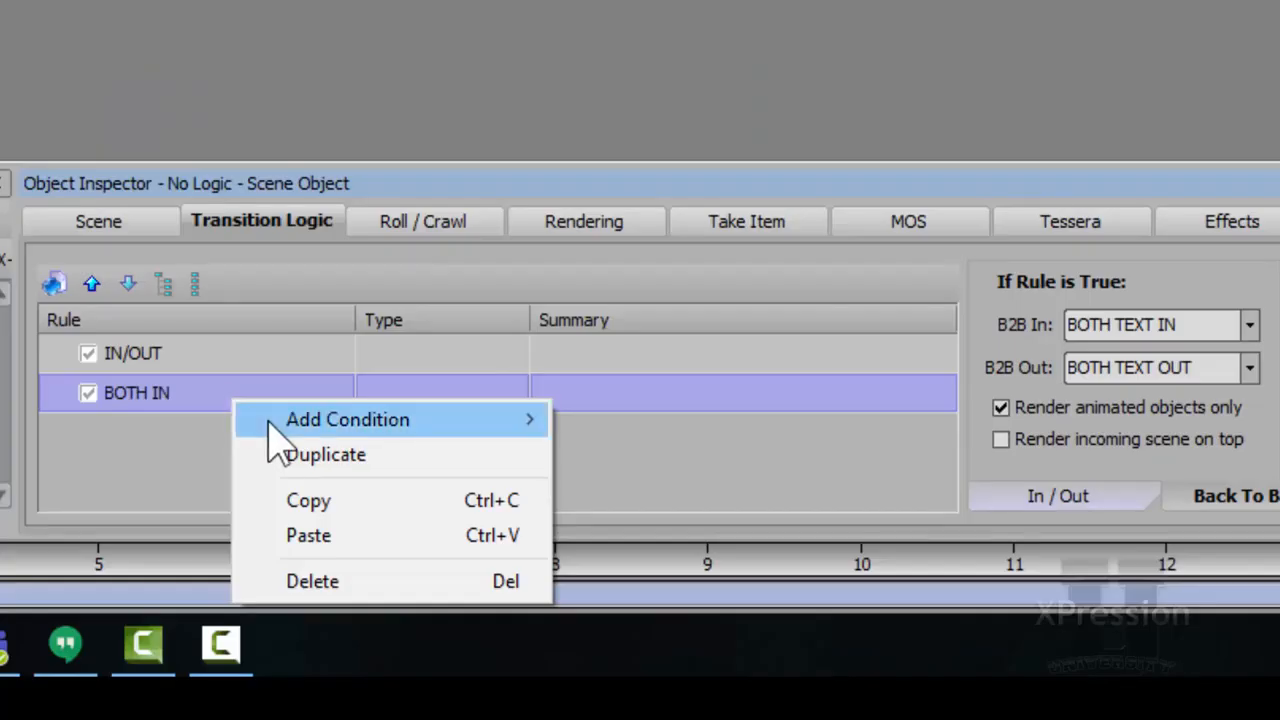
{"action": "mouse_move", "coordinate": [592, 615]}
{"action": "left_click", "coordinate": [180, 398]}
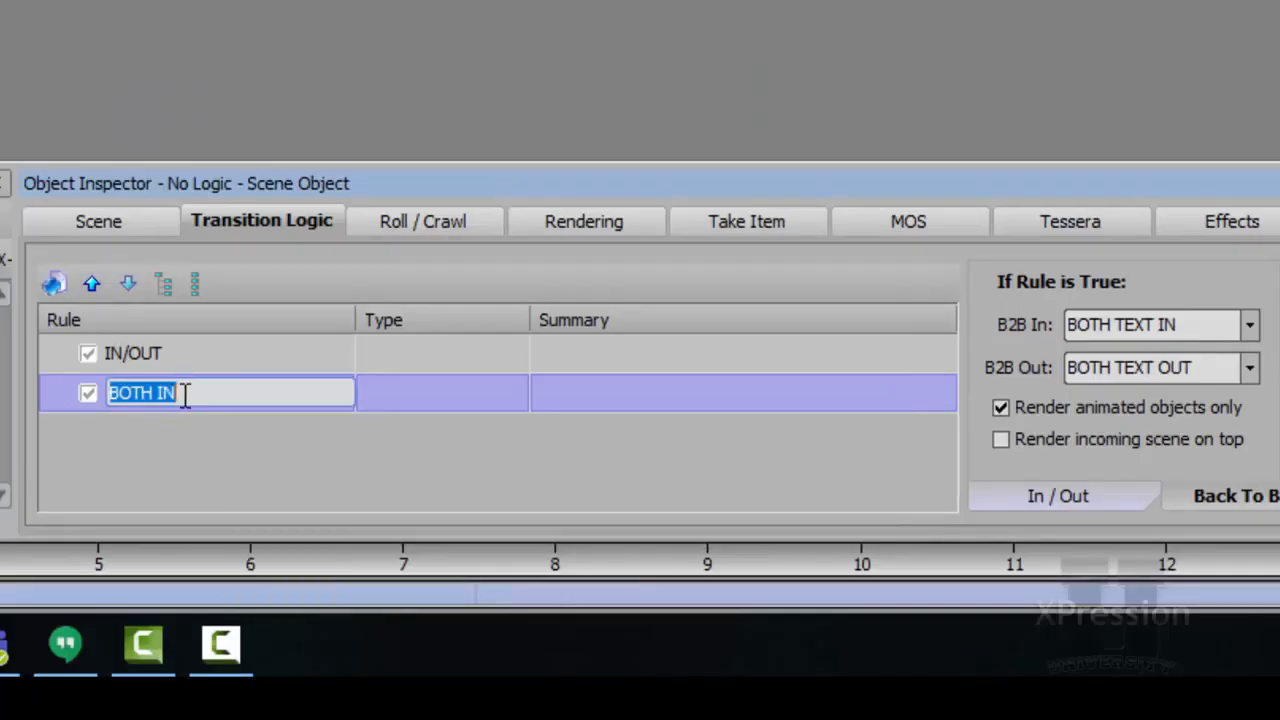
{"action": "left_click", "coordinate": [238, 442]}
{"action": "right_click", "coordinate": [240, 402]}
{"action": "mouse_move", "coordinate": [320, 440]}
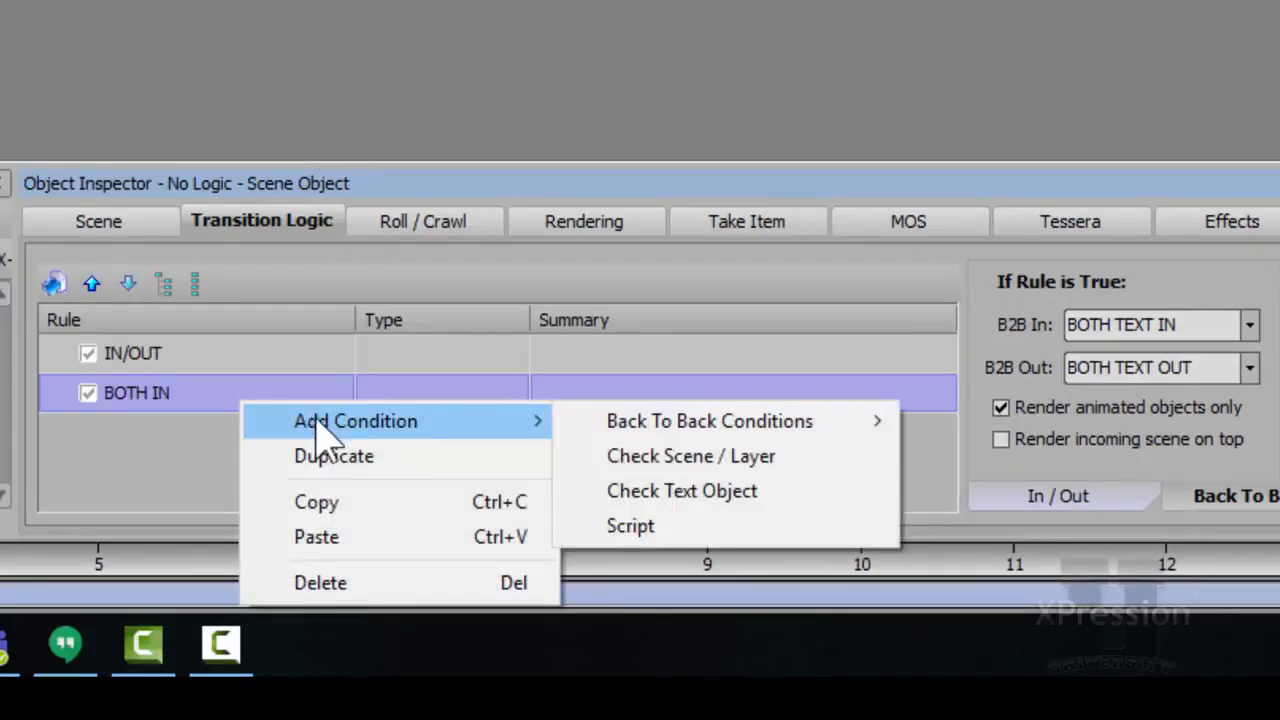
{"action": "mouse_move", "coordinate": [775, 425]}
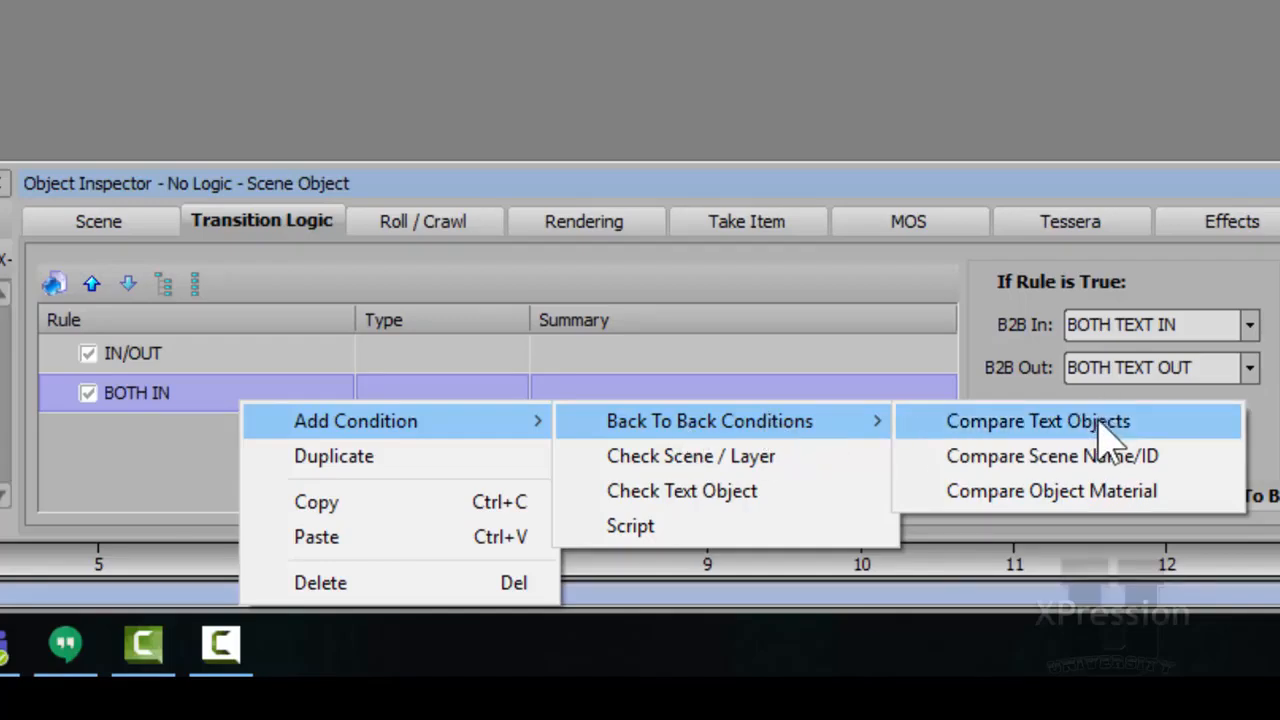
{"action": "left_click", "coordinate": [1160, 424]}
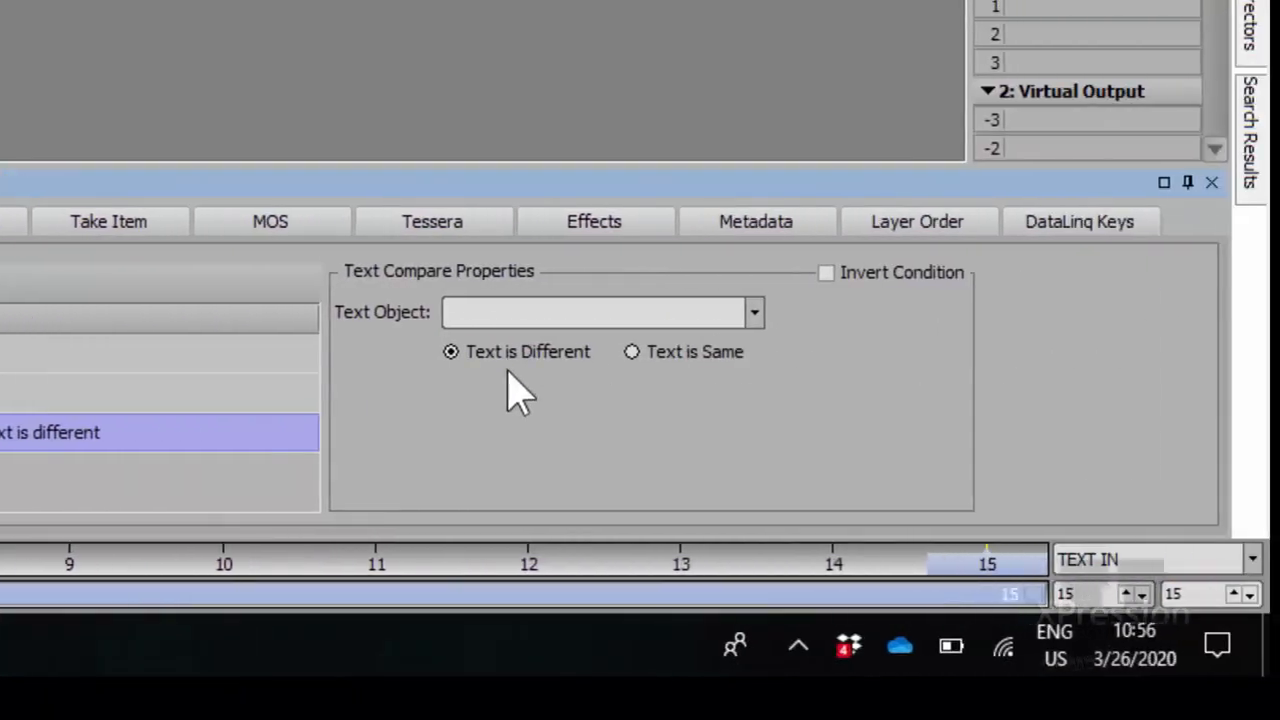
{"action": "left_click", "coordinate": [755, 313]}
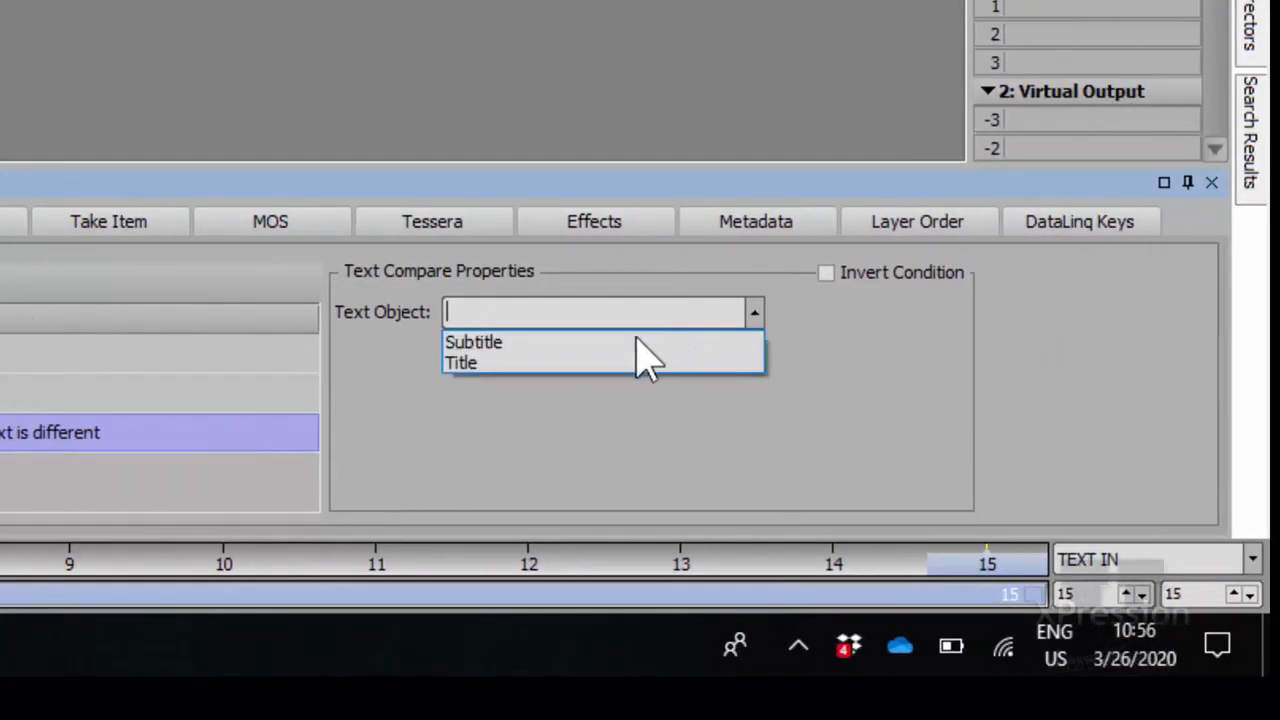
{"action": "left_click", "coordinate": [565, 380]}
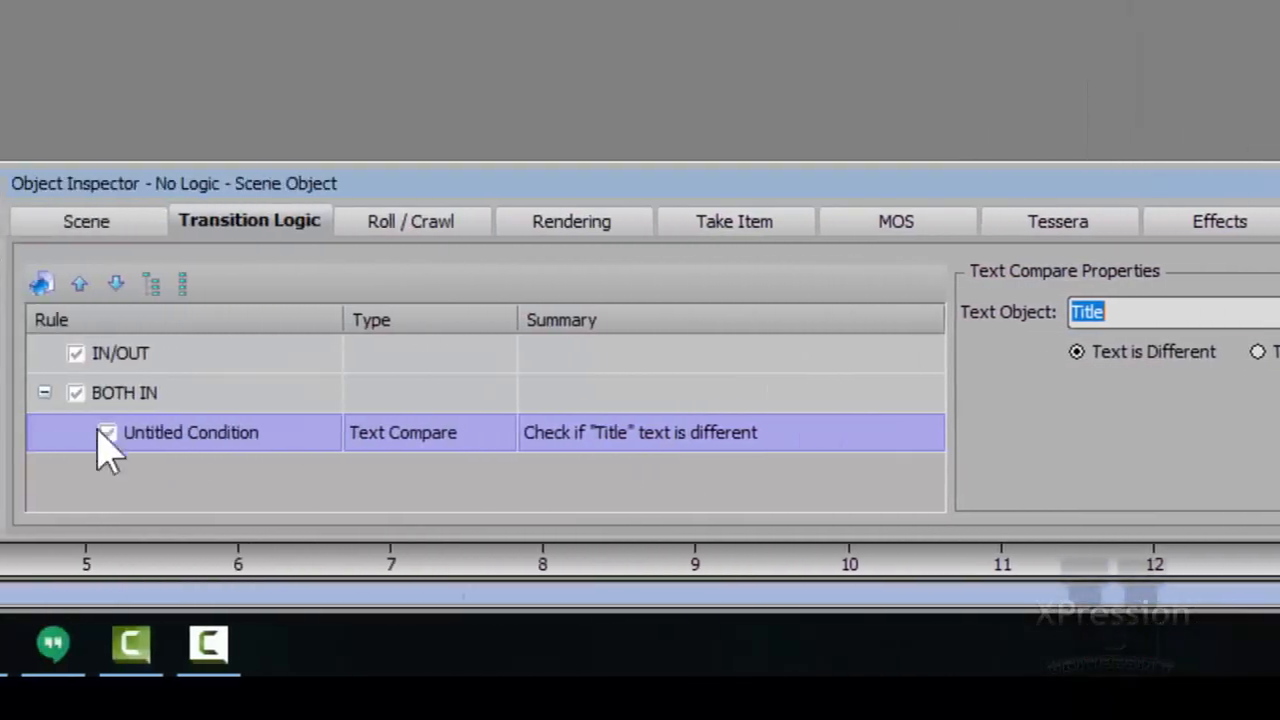
Add a second Compare Text Objects condition to BOTH IN that checks the Subtitle text.
{"action": "left_click", "coordinate": [198, 432]}
{"action": "left_click", "coordinate": [182, 405]}
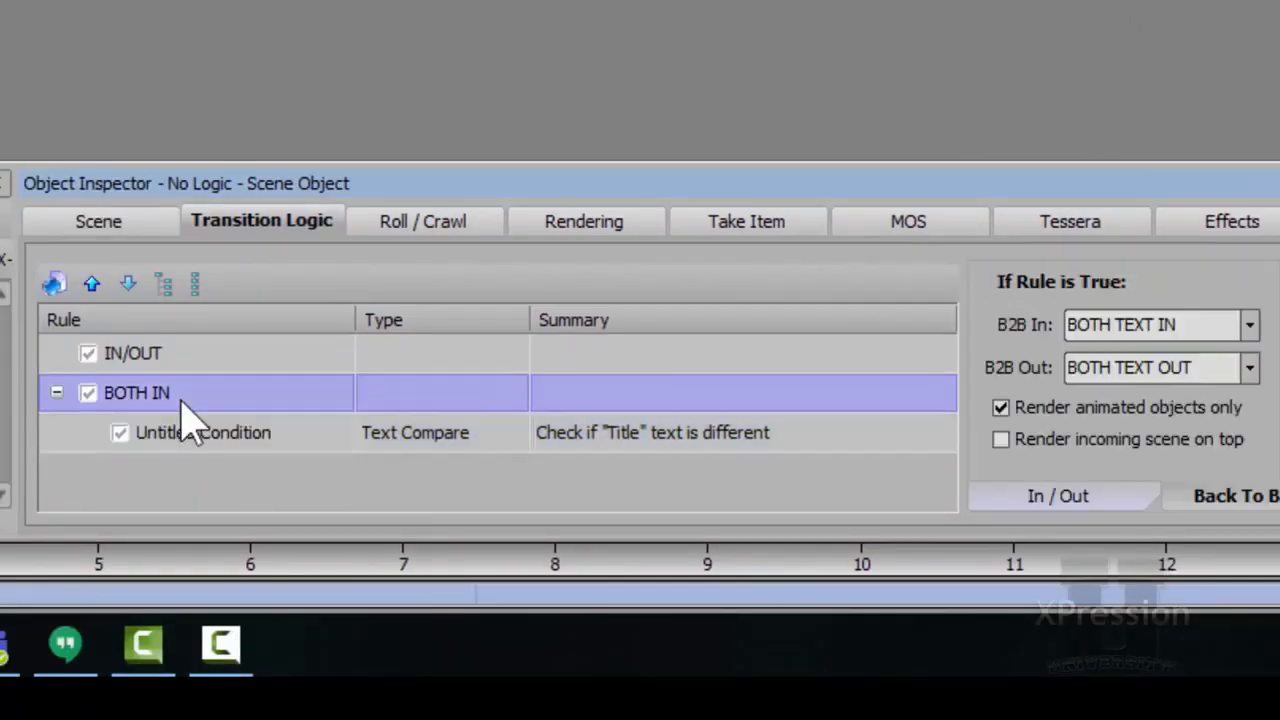
{"action": "right_click", "coordinate": [182, 402]}
{"action": "mouse_move", "coordinate": [400, 429]}
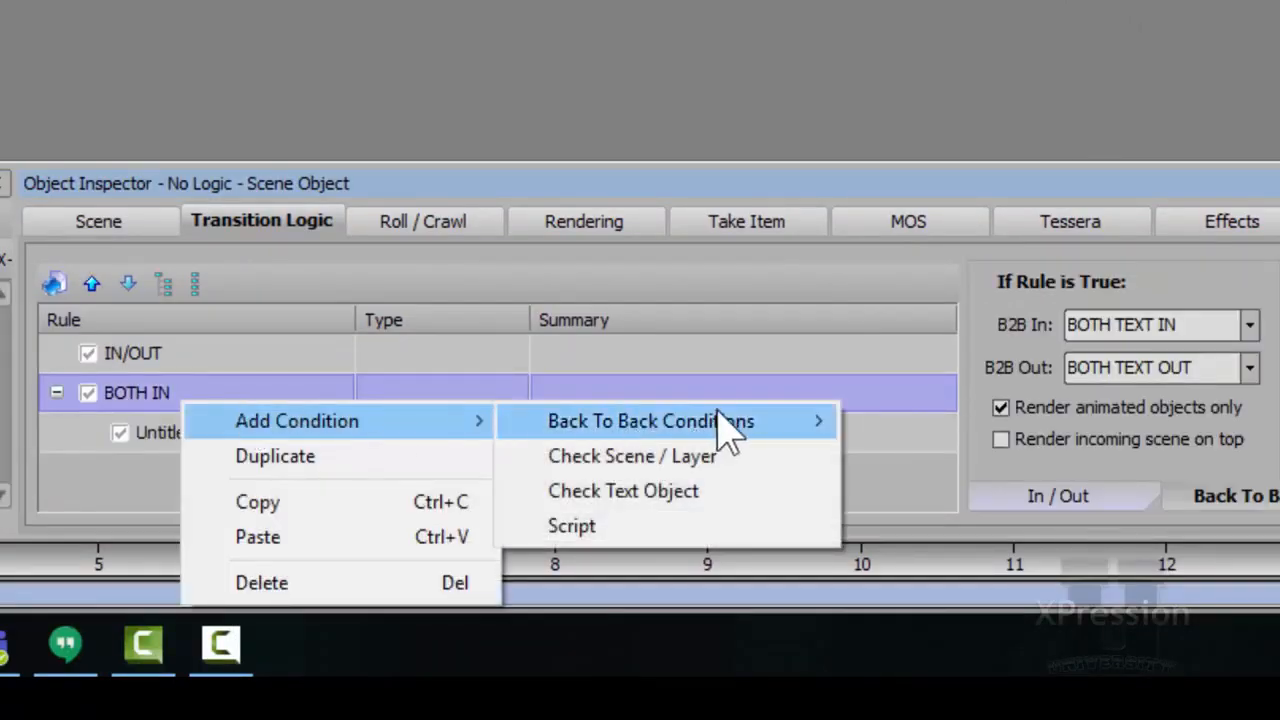
{"action": "mouse_move", "coordinate": [818, 448]}
{"action": "left_click", "coordinate": [980, 423]}
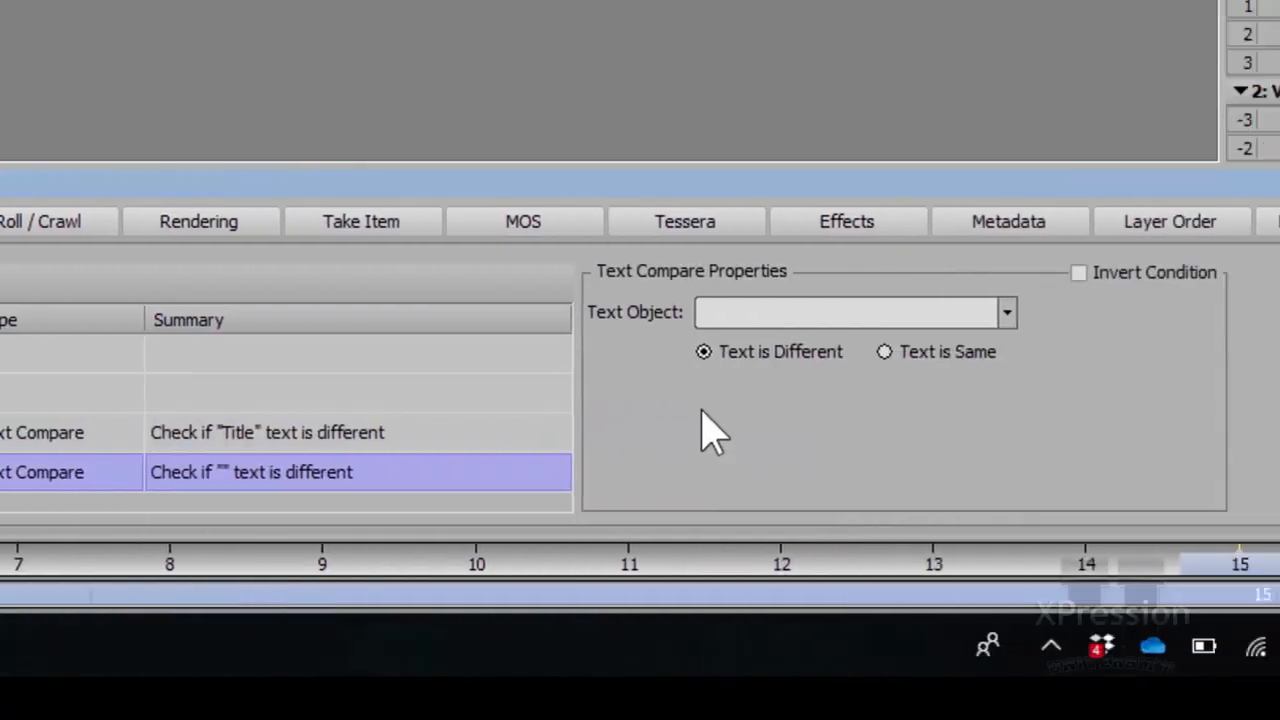
{"action": "left_click", "coordinate": [758, 313]}
{"action": "left_click", "coordinate": [635, 343]}
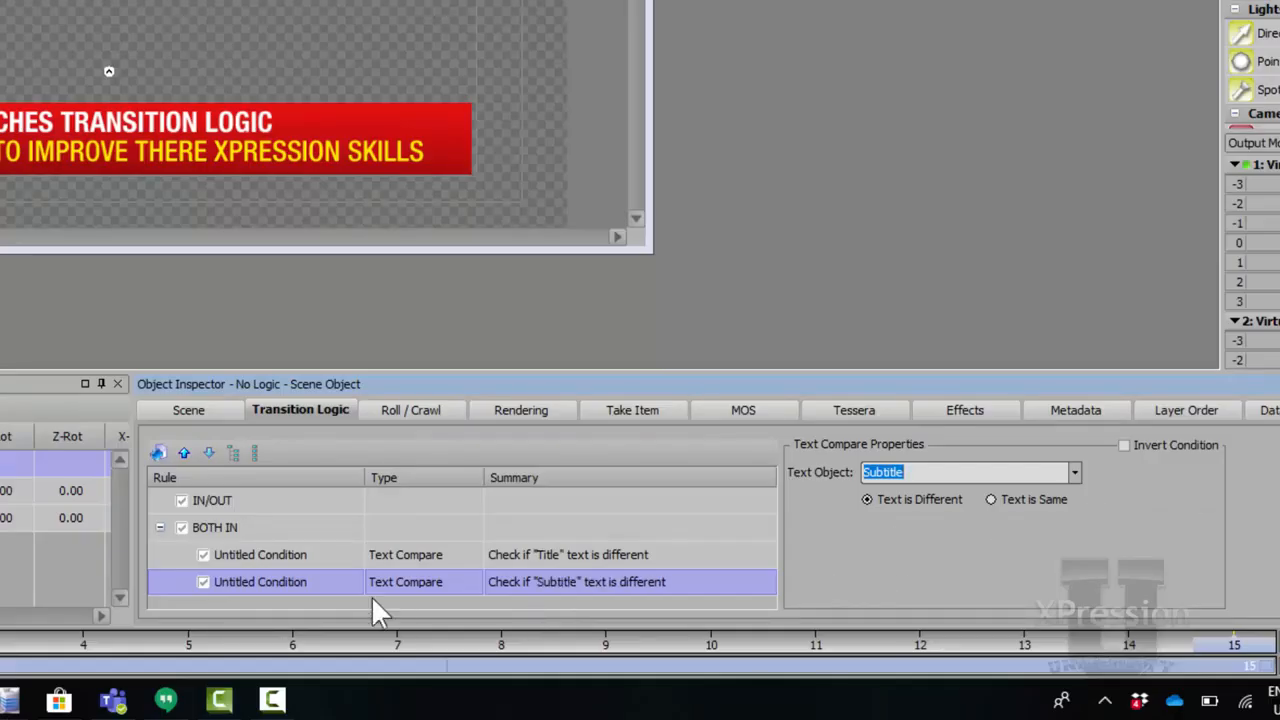
{"action": "left_click", "coordinate": [261, 528]}
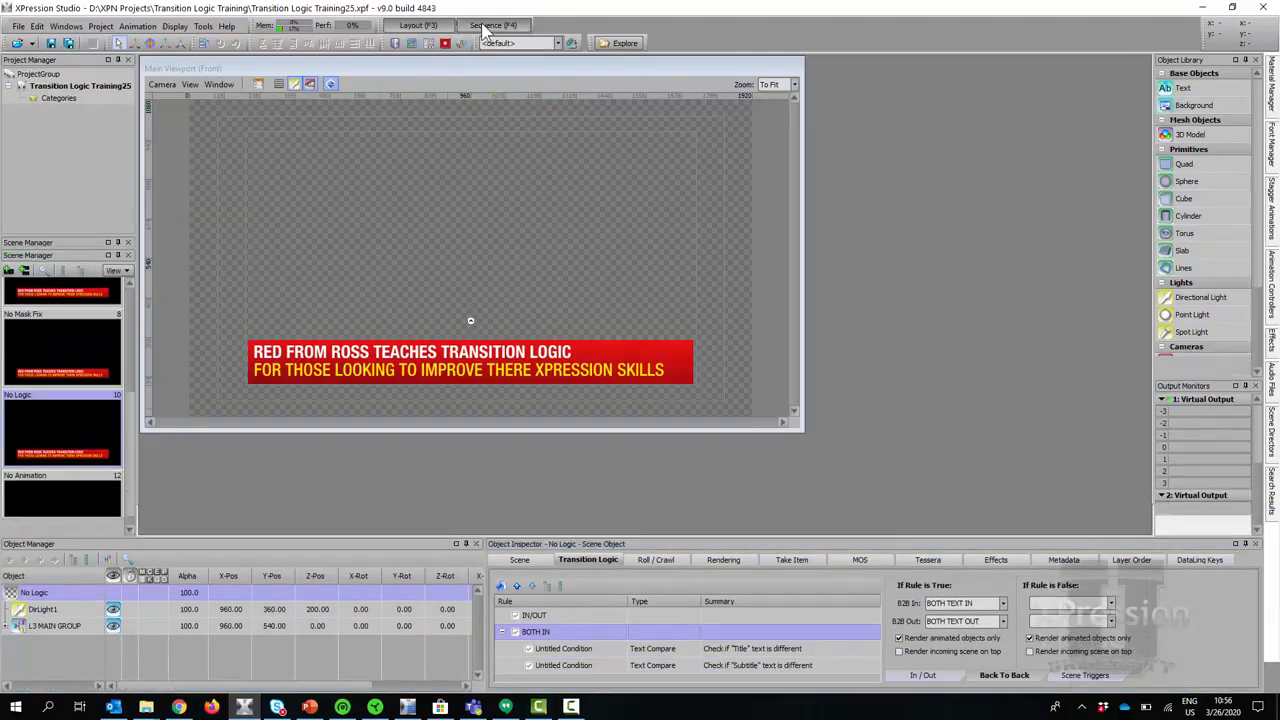
In the sequencer, play take 0011 then 0012 back-to-back and clear the output.
{"action": "left_click", "coordinate": [482, 28]}
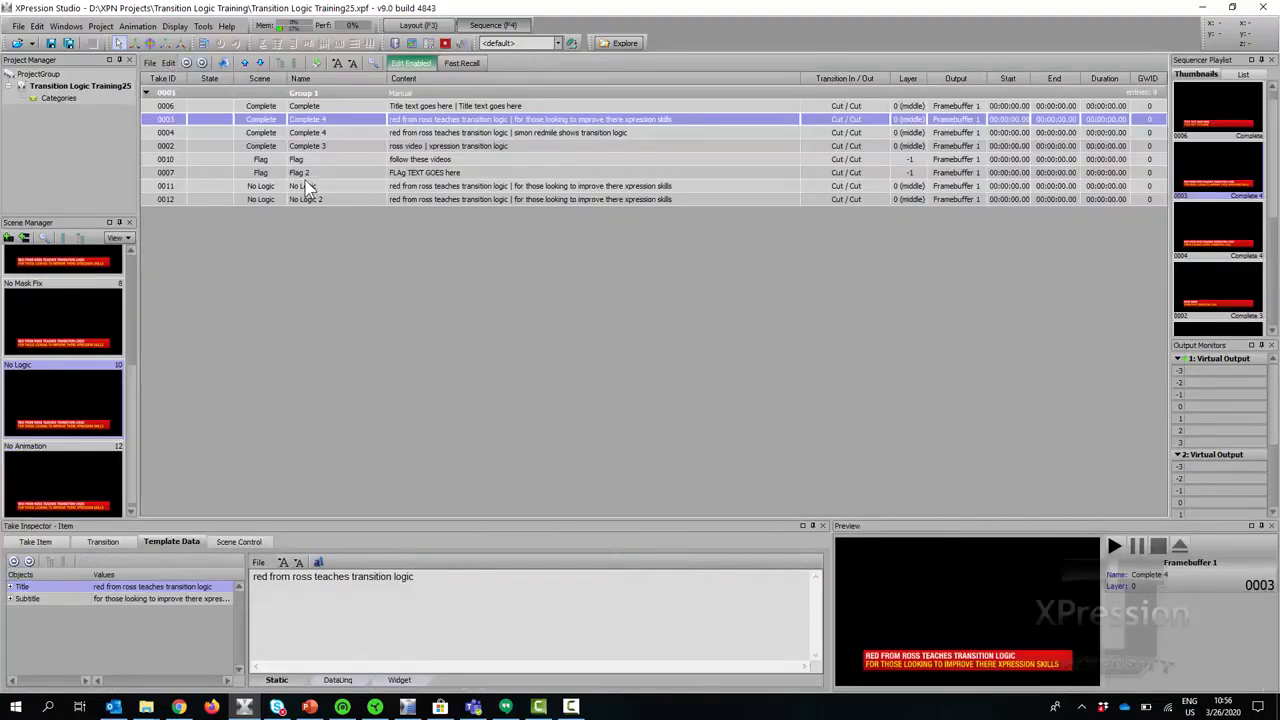
{"action": "double_click", "coordinate": [205, 188]}
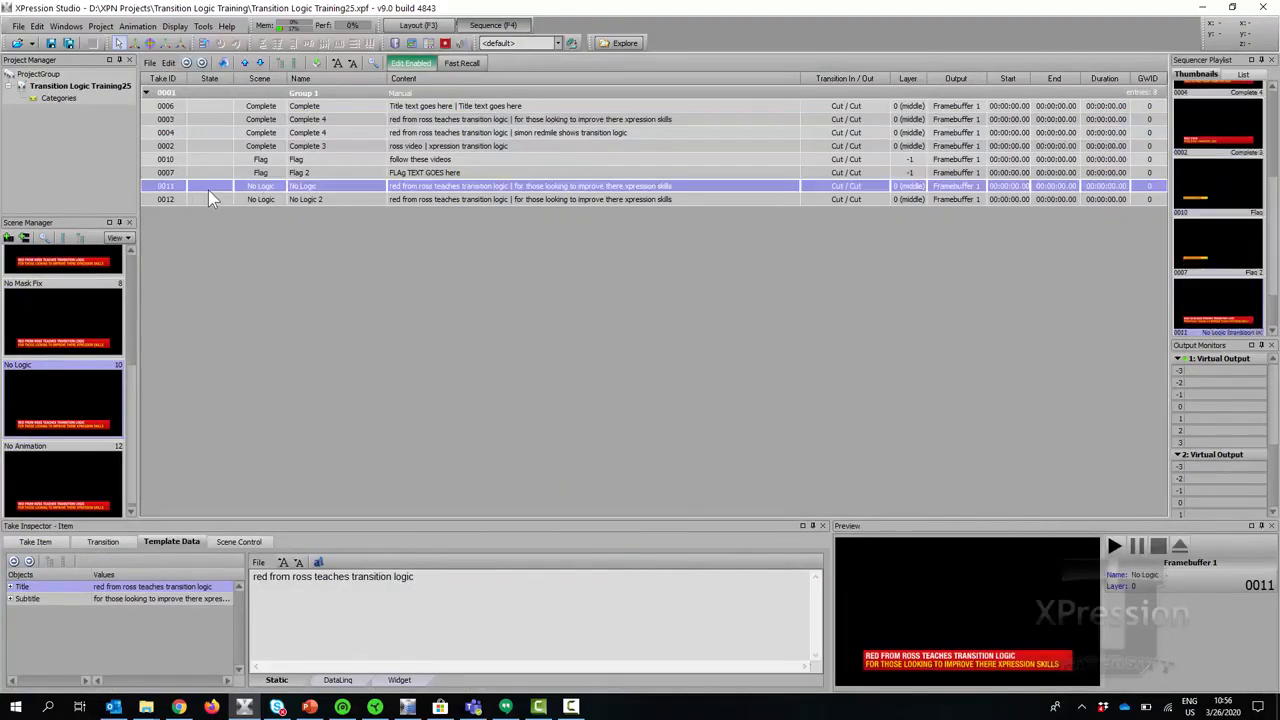
{"action": "double_click", "coordinate": [211, 200]}
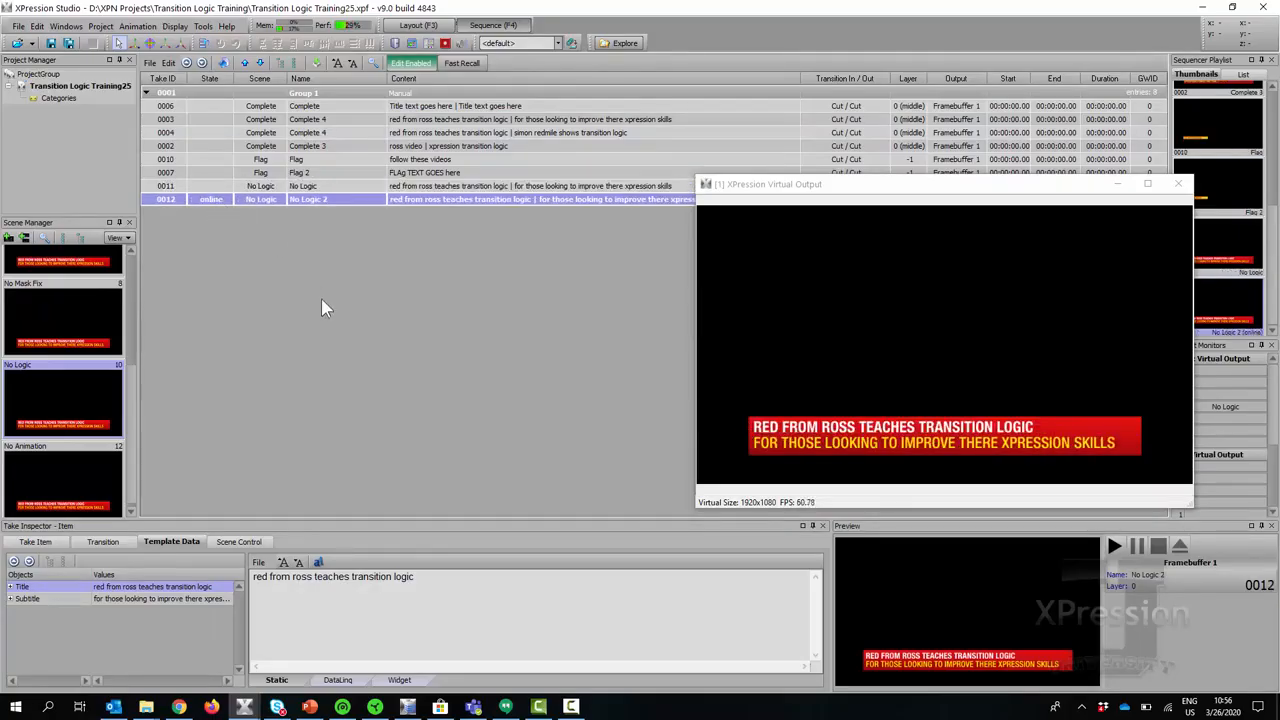
{"action": "key", "text": "F2"}
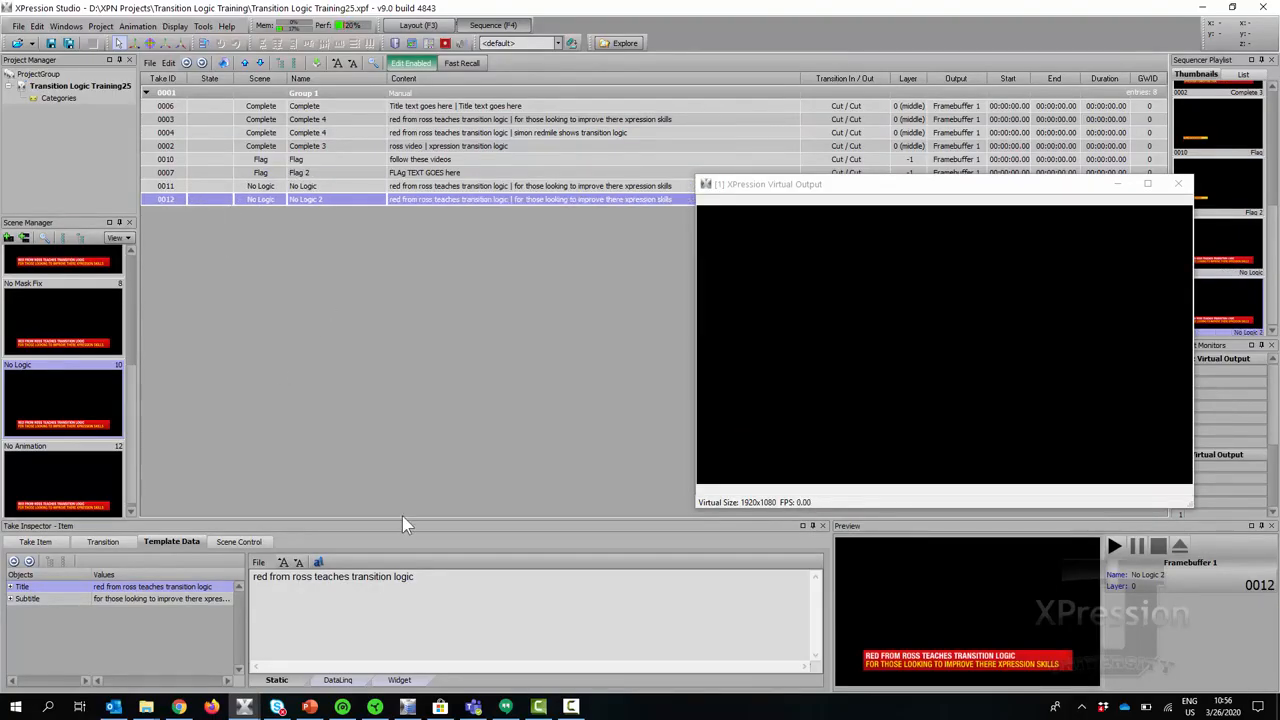
Replace take 0012's Title with a person's name and its Subtitle with 'visual logic'.
{"action": "left_click", "coordinate": [408, 577]}
{"action": "key", "text": "ctrl+a"}
{"action": "left_click", "coordinate": [138, 601]}
{"action": "left_click", "coordinate": [500, 586]}
{"action": "key", "text": "ctrl+a"}
{"action": "type", "text": "visual logic"}
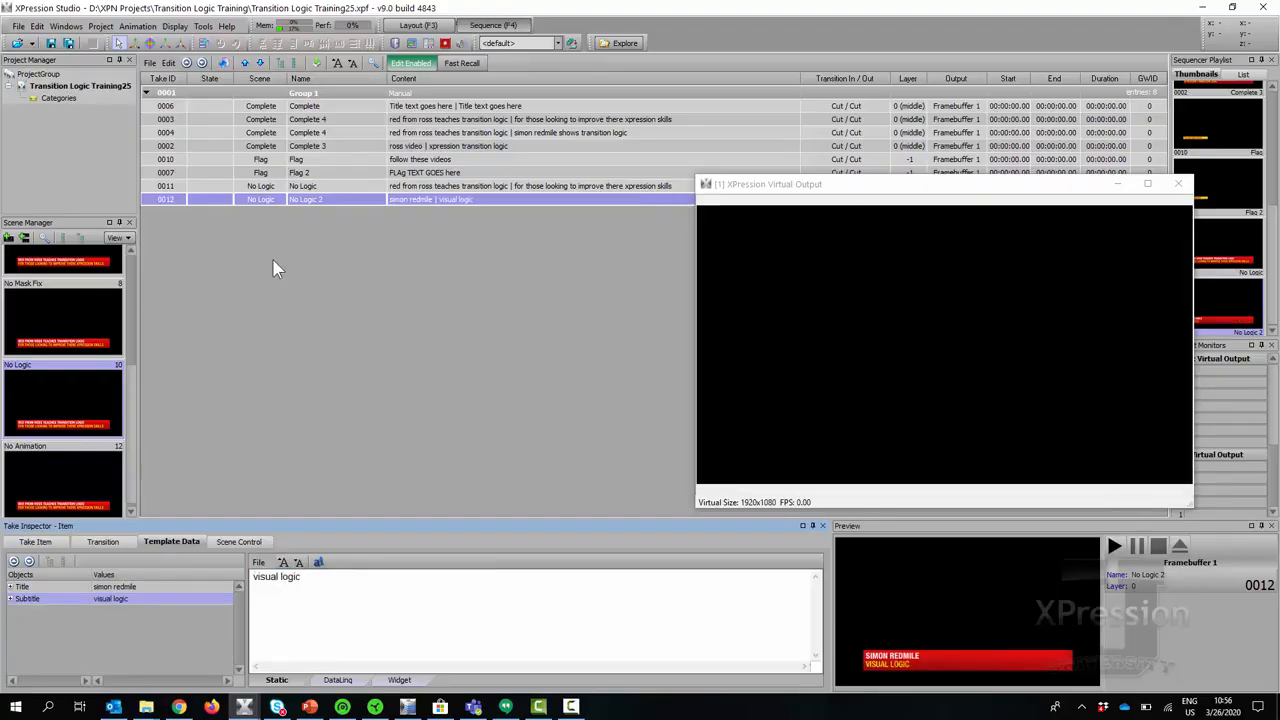
Alternate takes 0011 and 0012 on air twice to test the back-to-back logic, then clear the output.
{"action": "double_click", "coordinate": [203, 187]}
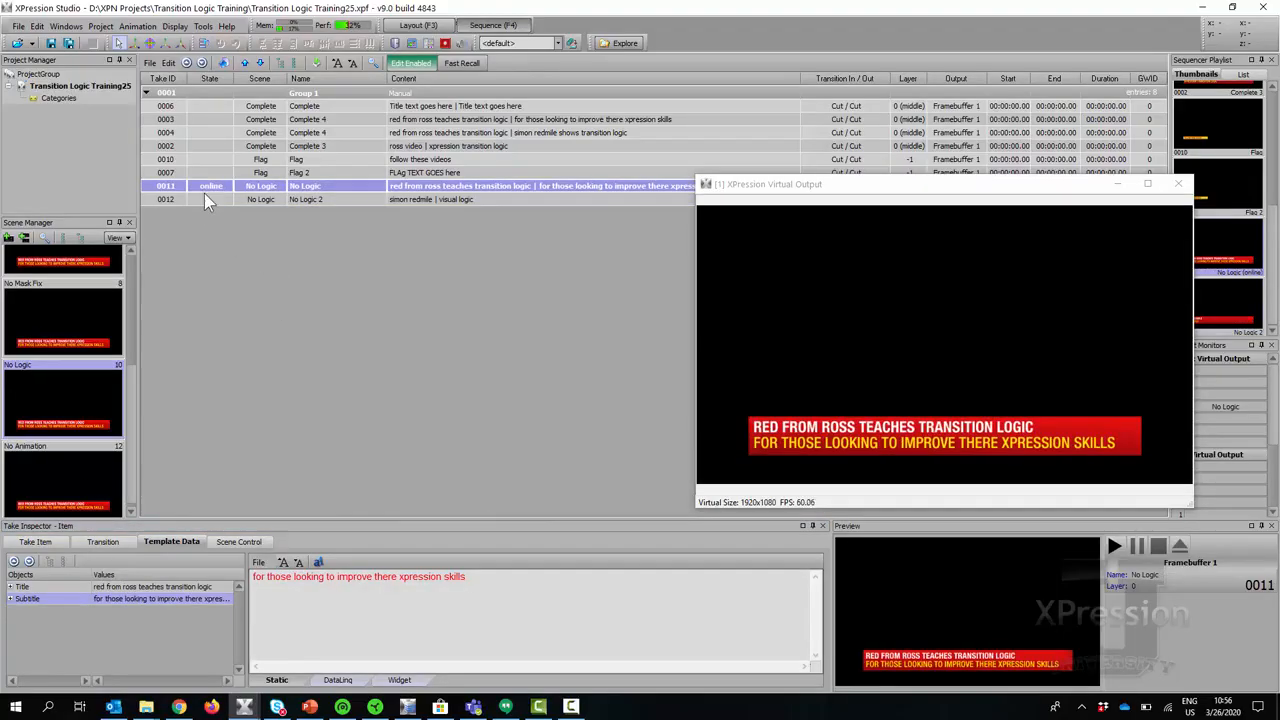
{"action": "double_click", "coordinate": [207, 202]}
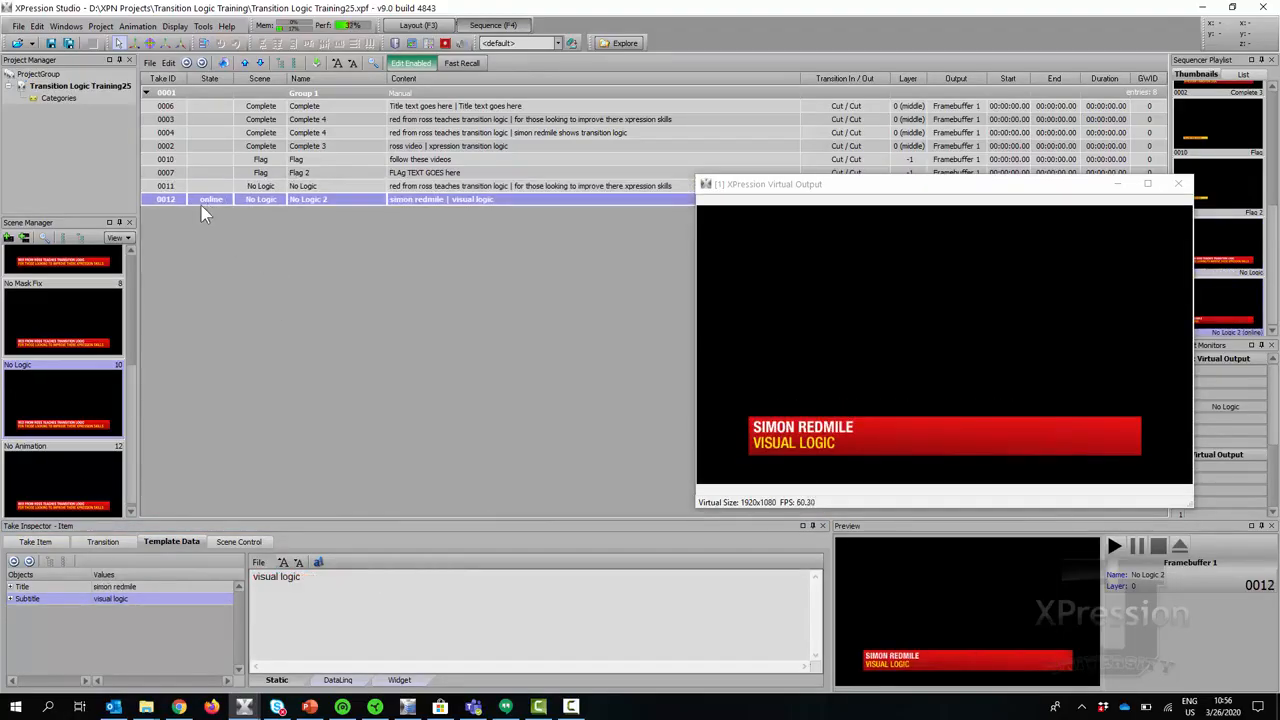
{"action": "double_click", "coordinate": [203, 189]}
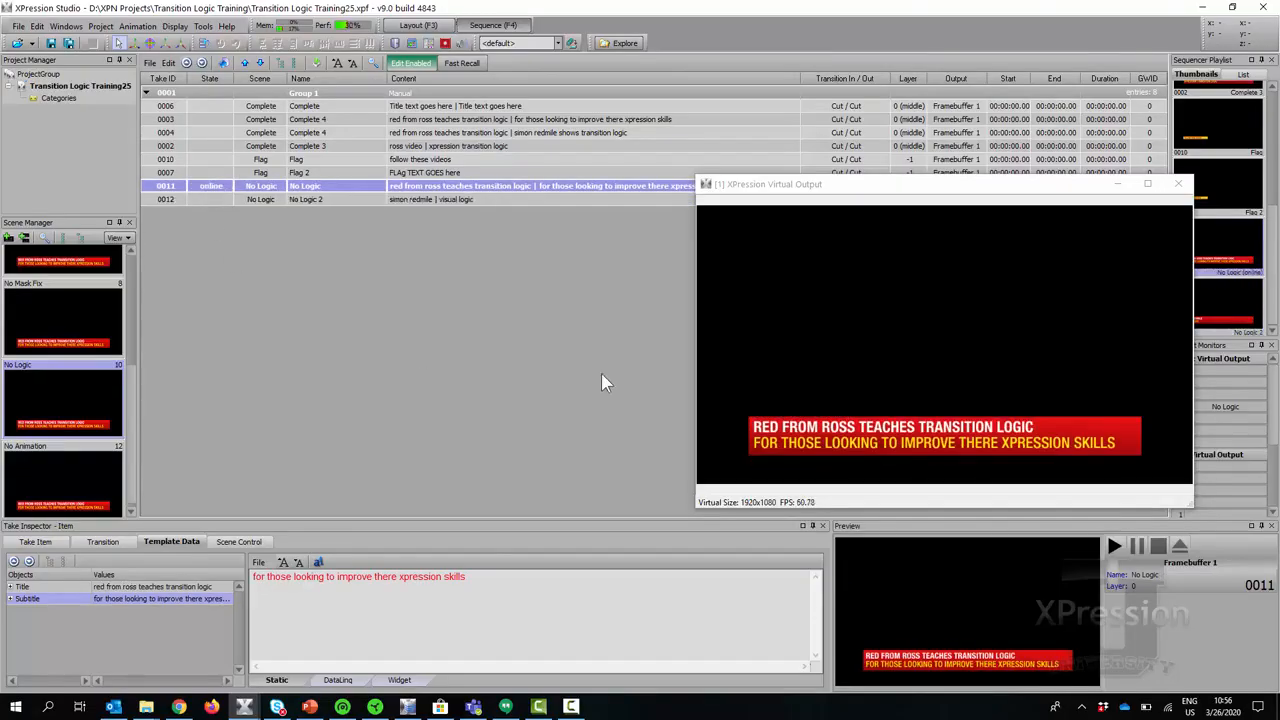
{"action": "double_click", "coordinate": [214, 202]}
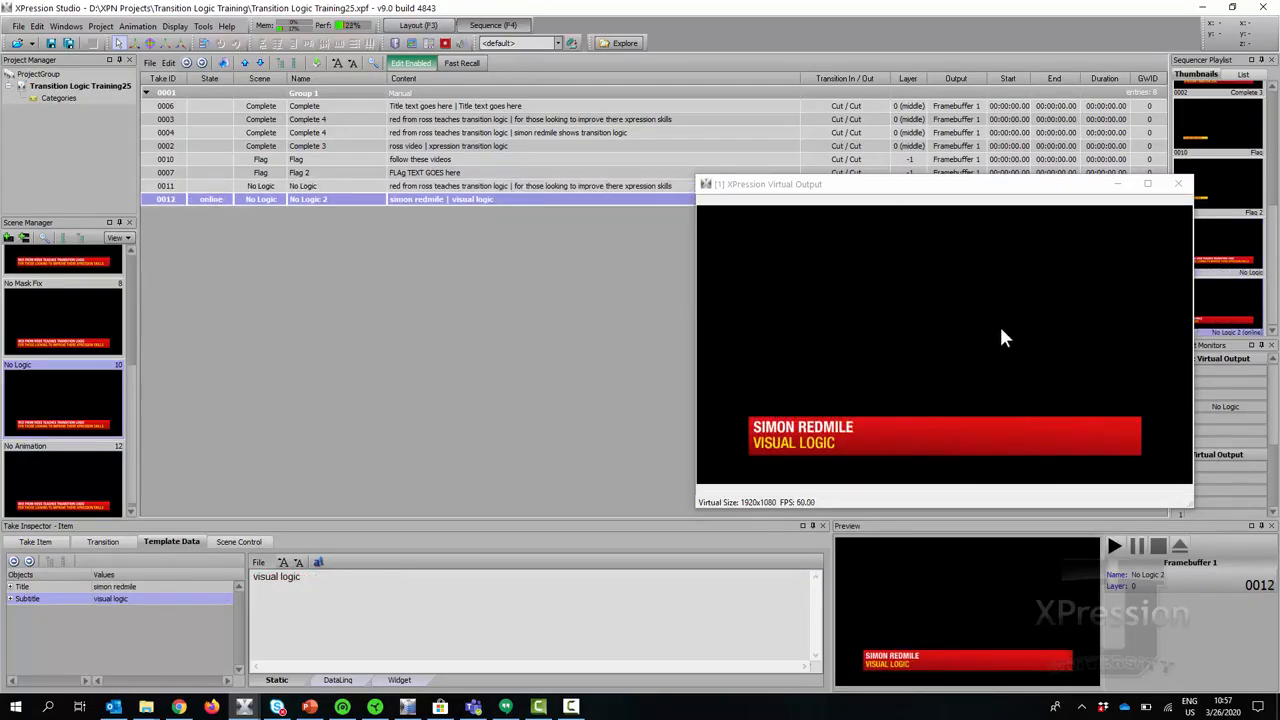
{"action": "key", "text": "KP_Subtract"}
Close the virtual output and return to the No Logic scene's transition-logic rules.
{"action": "left_click", "coordinate": [1179, 186]}
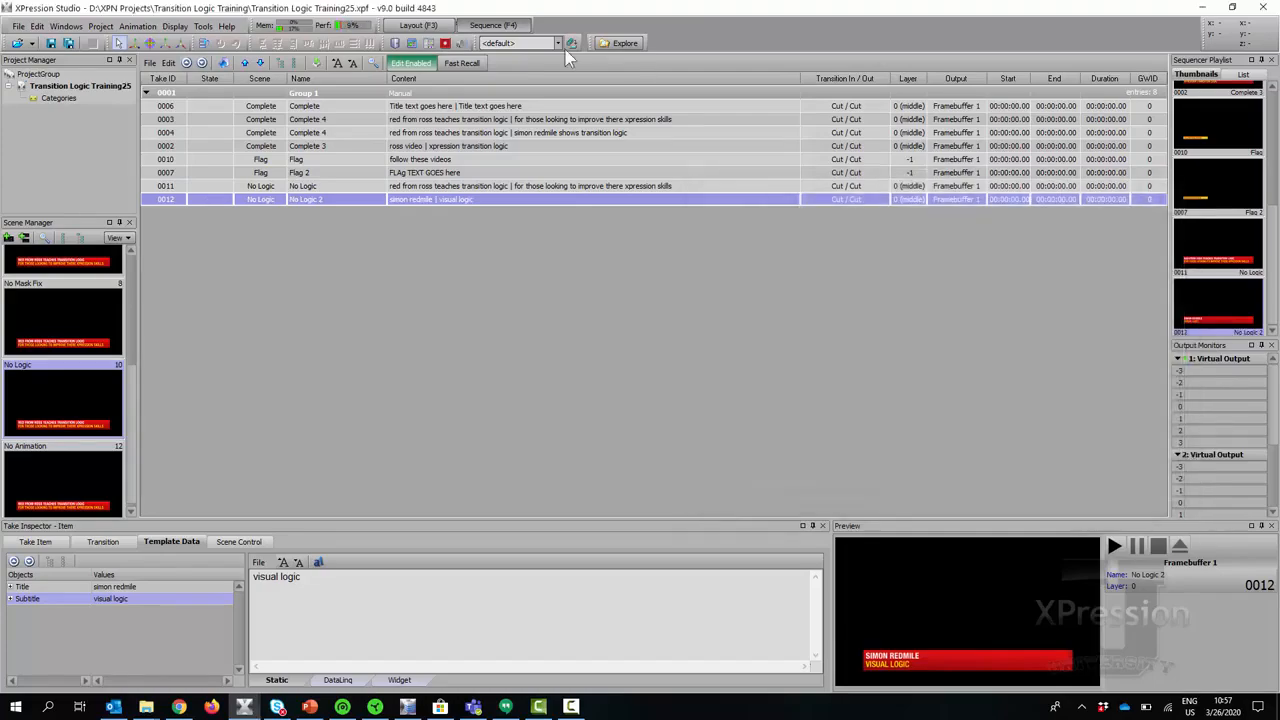
{"action": "left_click", "coordinate": [438, 27]}
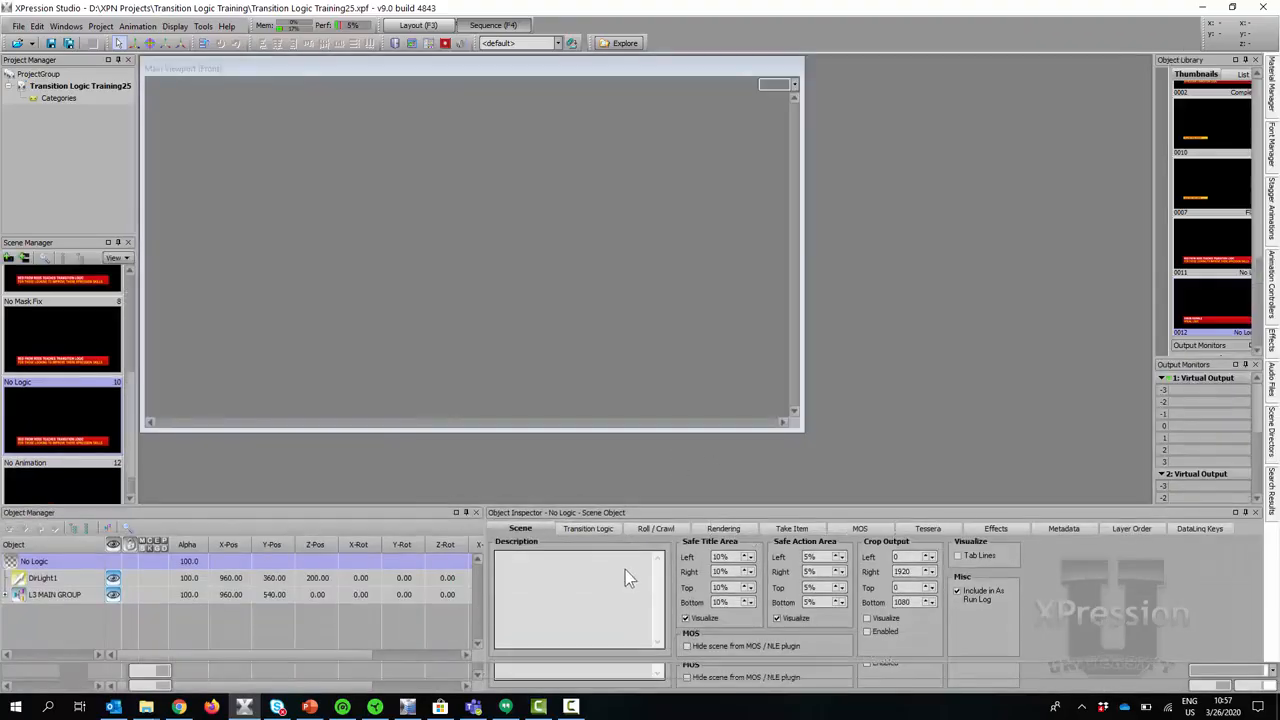
{"action": "left_click", "coordinate": [583, 527]}
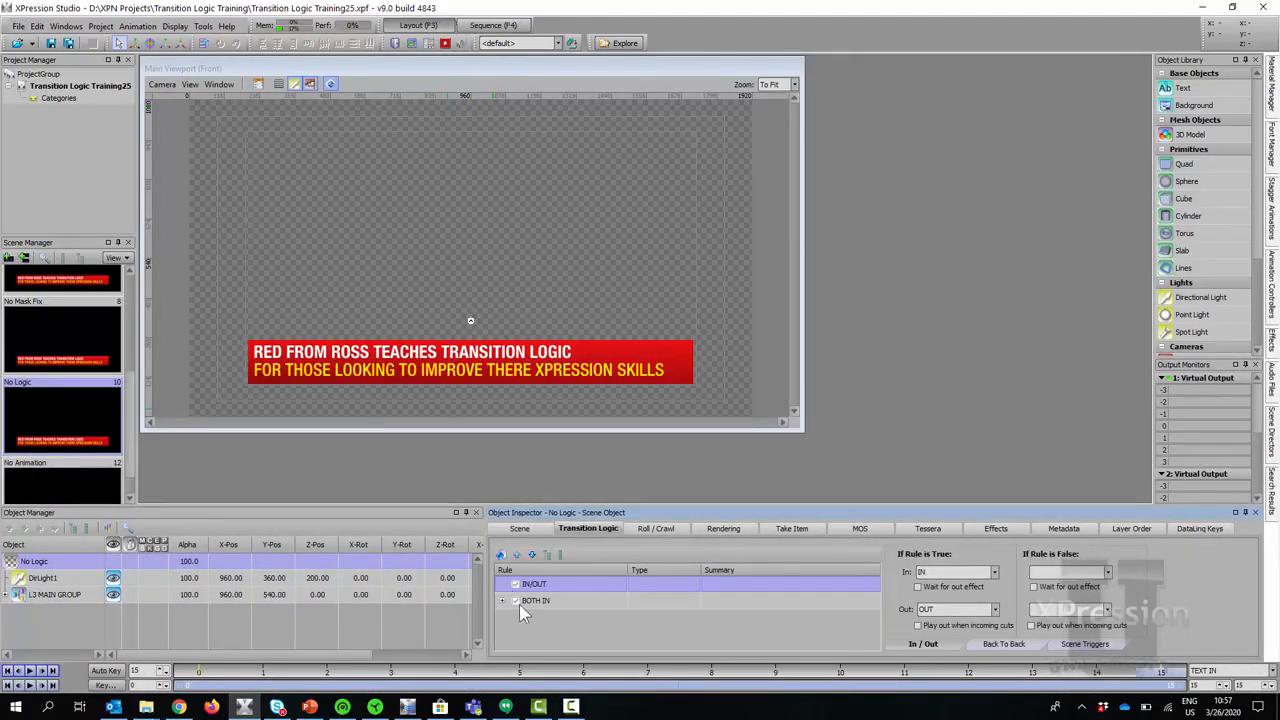
{"action": "left_click", "coordinate": [566, 599]}
{"action": "right_click", "coordinate": [566, 599]}
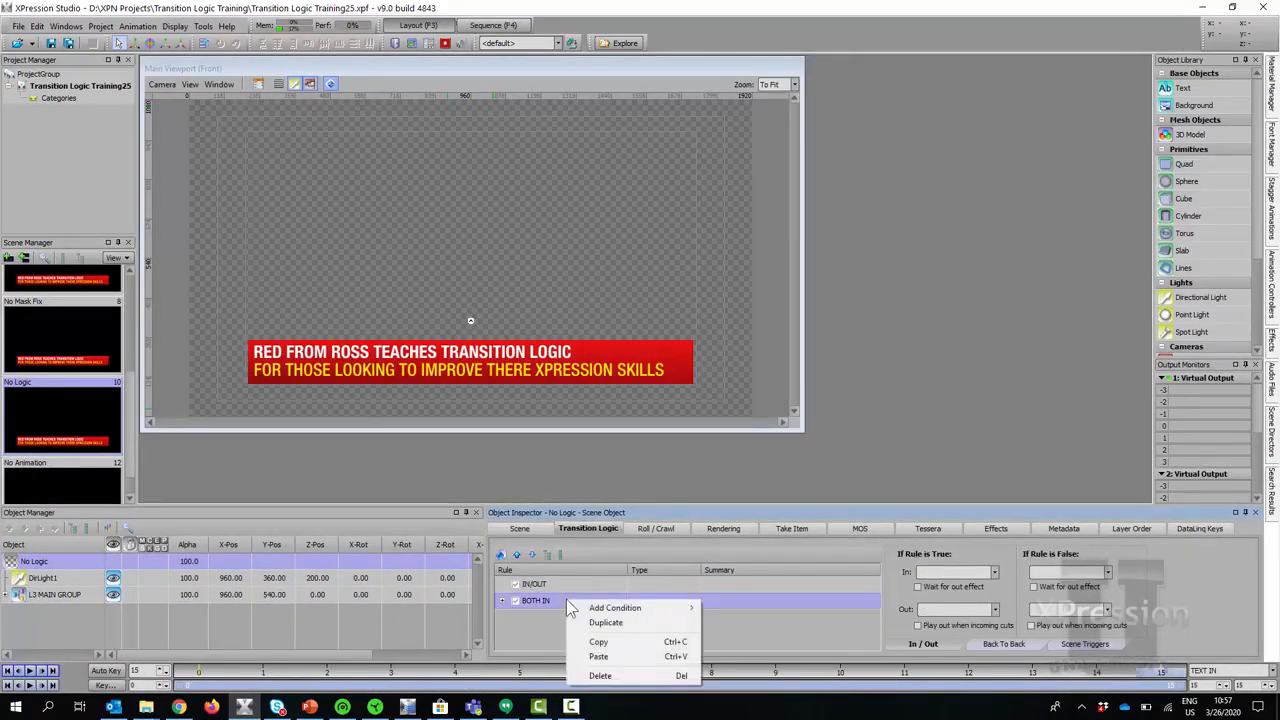
{"action": "mouse_move", "coordinate": [615, 608]}
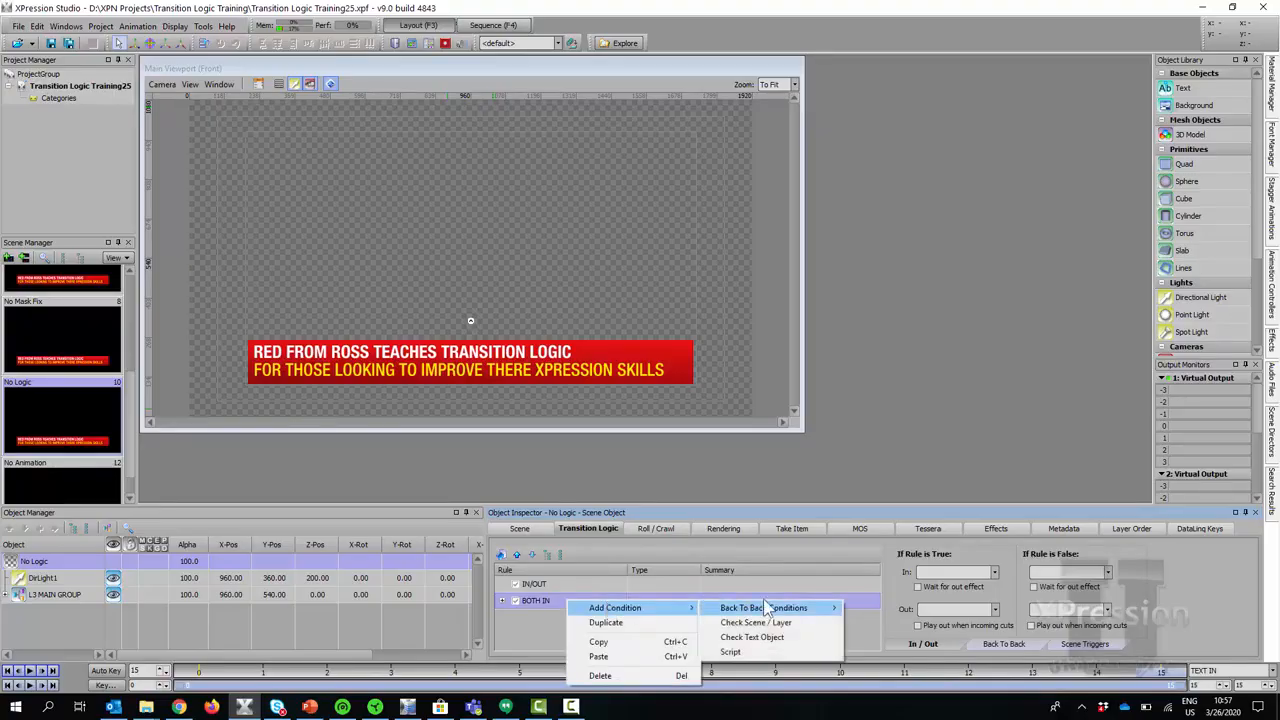
{"action": "mouse_move", "coordinate": [762, 608]}
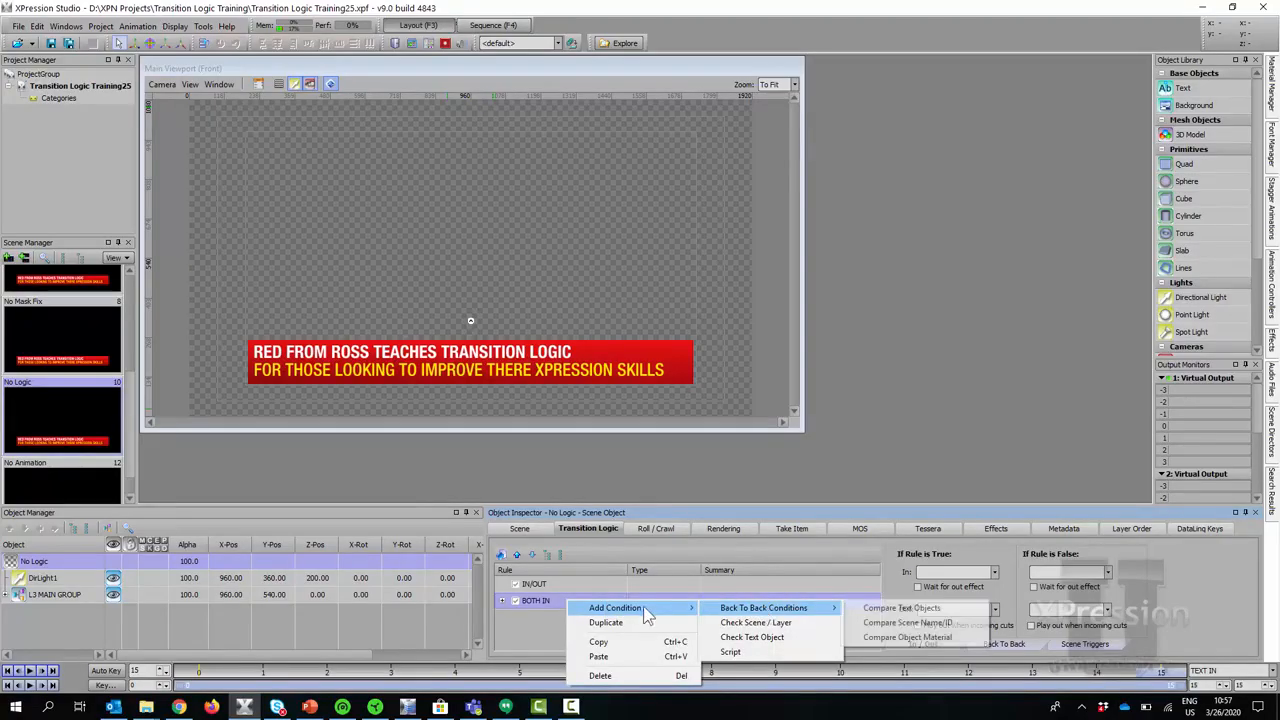
{"action": "left_click", "coordinate": [566, 599]}
{"action": "right_click", "coordinate": [566, 599]}
{"action": "left_click", "coordinate": [572, 597]}
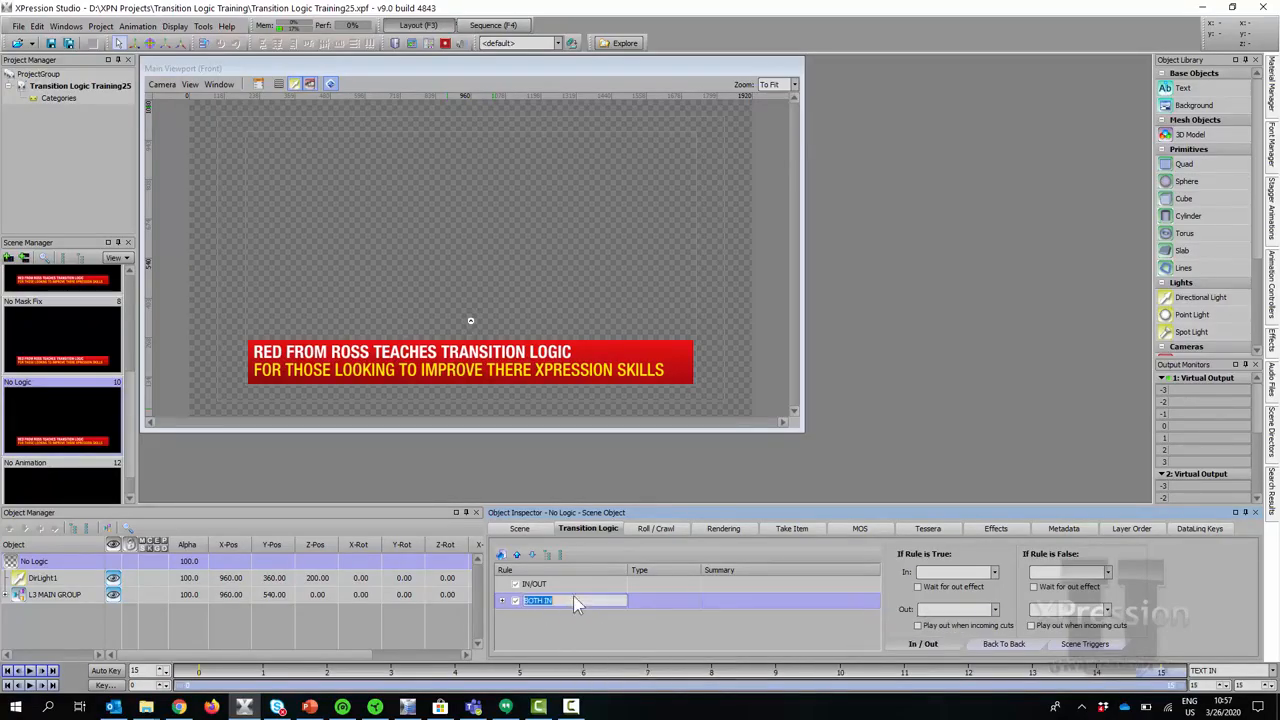
{"action": "key", "text": "Return"}
Duplicate the BOTH IN rule and name the copy NO CHANGE.
{"action": "right_click", "coordinate": [582, 603]}
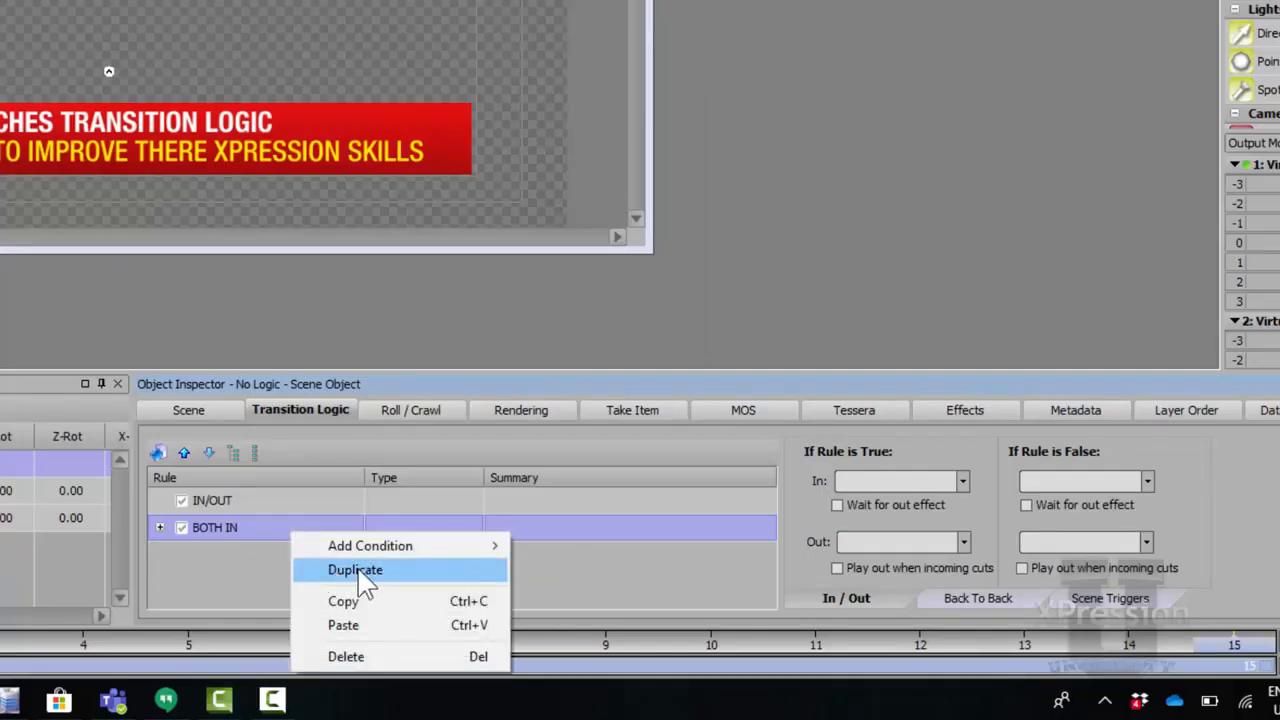
{"action": "left_click", "coordinate": [358, 578]}
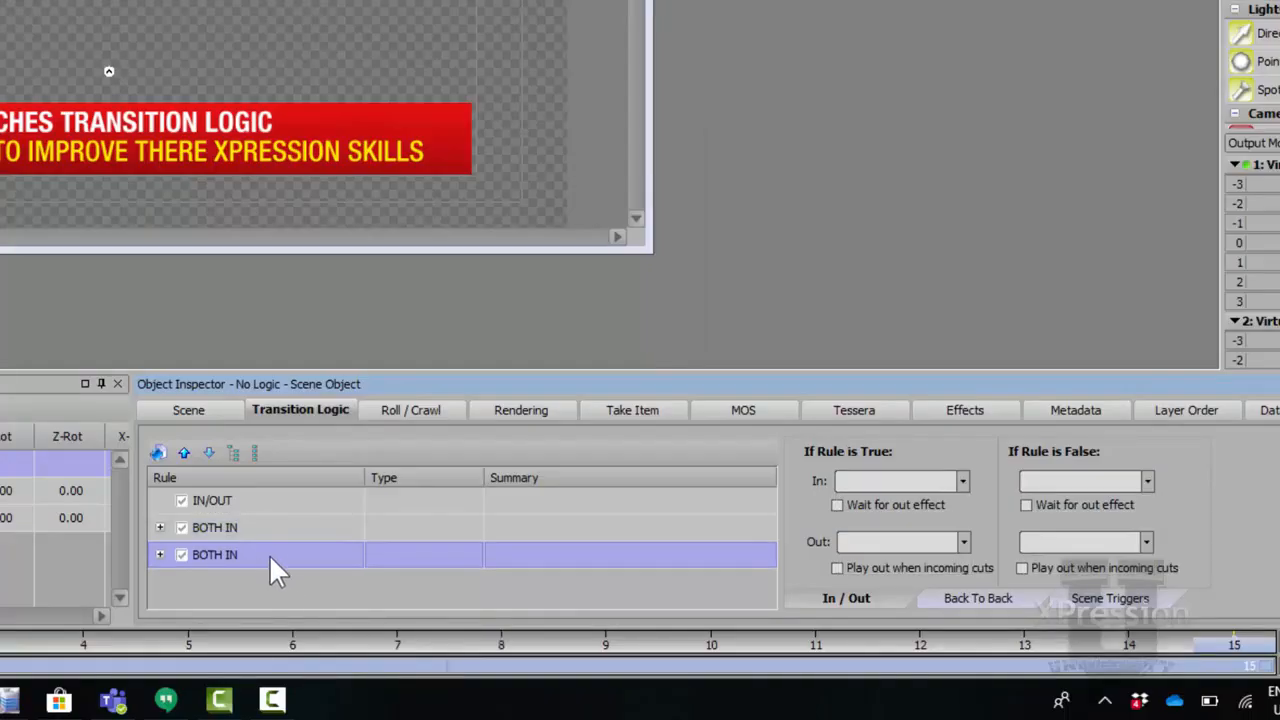
{"action": "left_click", "coordinate": [261, 554]}
{"action": "type", "text": "No "}
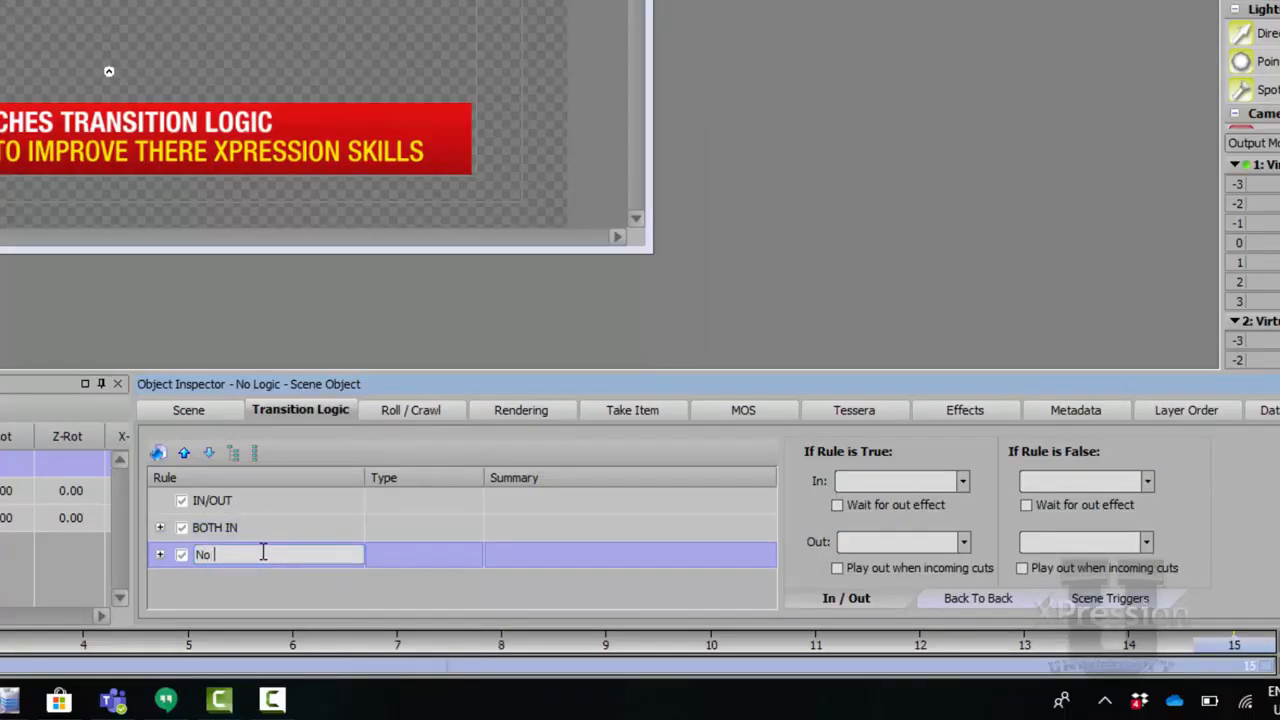
{"action": "type", "text": "CHANGE"}
{"action": "key", "text": "Left"}
{"action": "key", "text": "Left"}
{"action": "key", "text": "Left"}
{"action": "key", "text": "Left"}
{"action": "key", "text": "BackSpace"}
{"action": "type", "text": "O"}
{"action": "key", "text": "Return"}
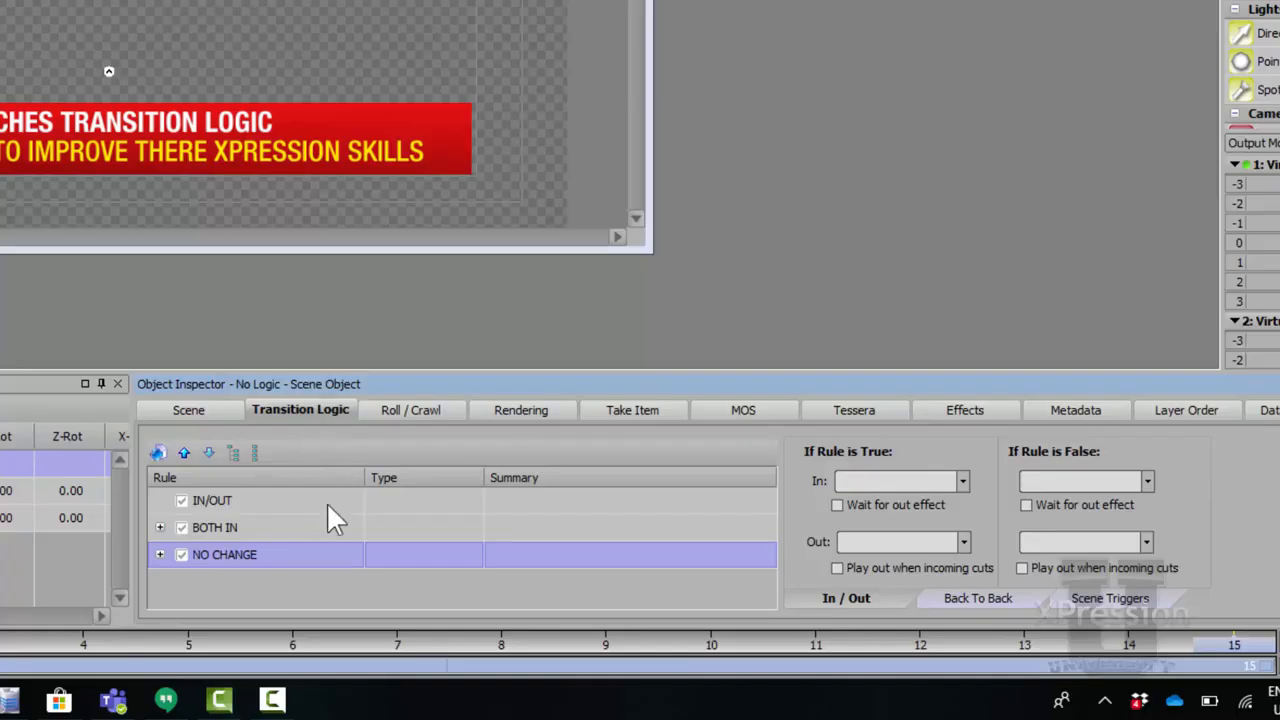
Set NO CHANGE's Subtitle comparison condition to Text is Same.
{"action": "left_click", "coordinate": [159, 554]}
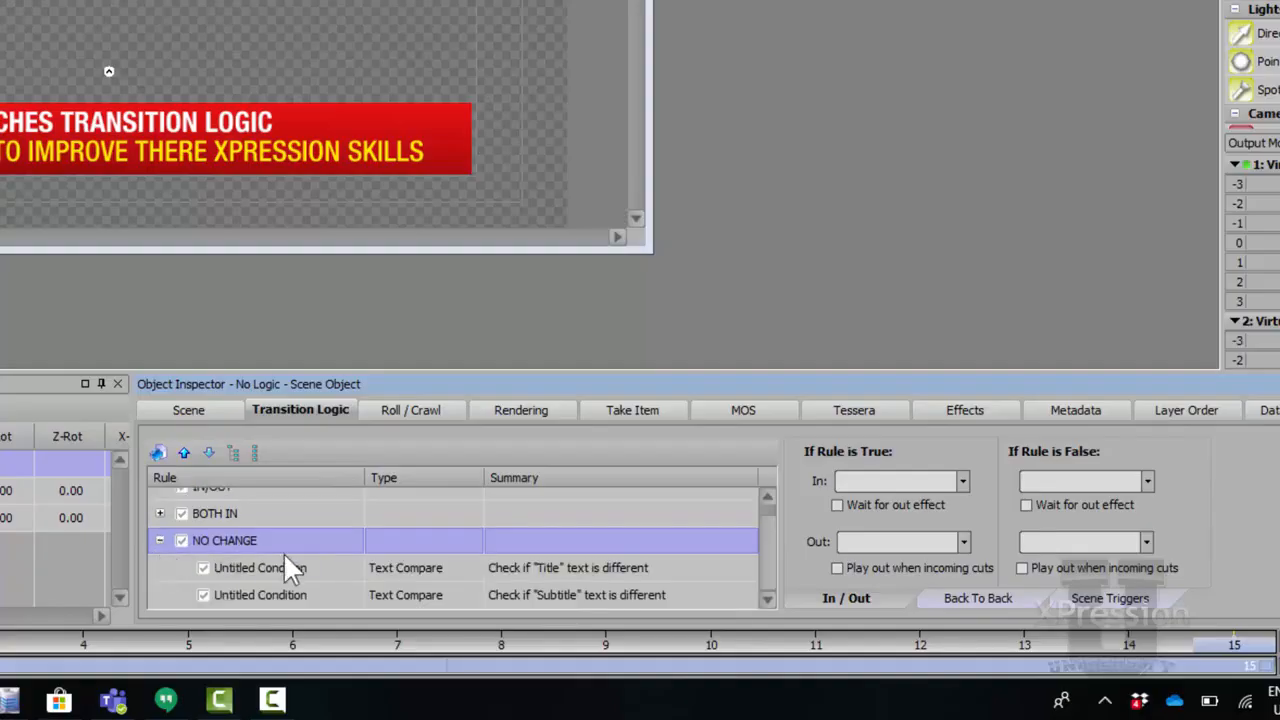
{"action": "left_click", "coordinate": [304, 567]}
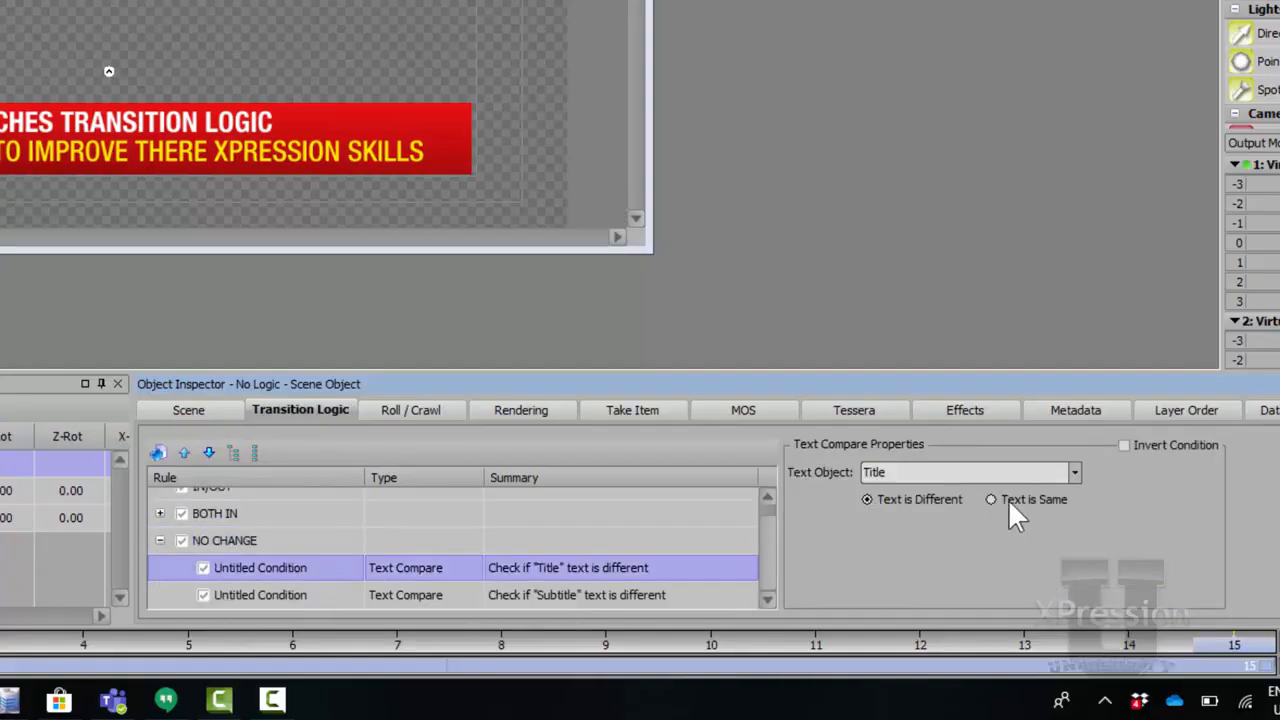
{"action": "left_click", "coordinate": [740, 595]}
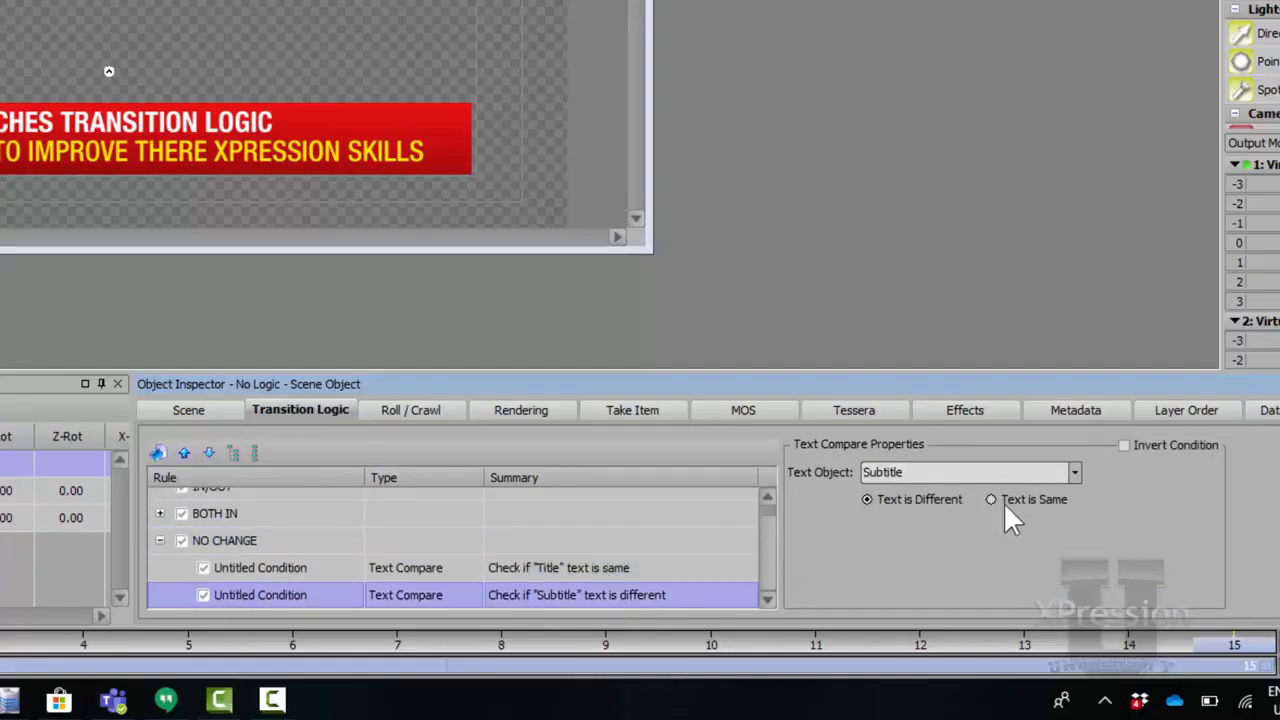
Set the NO CHANGE rule's back-to-back In and Out effects both to NULL.
{"action": "left_click", "coordinate": [285, 541]}
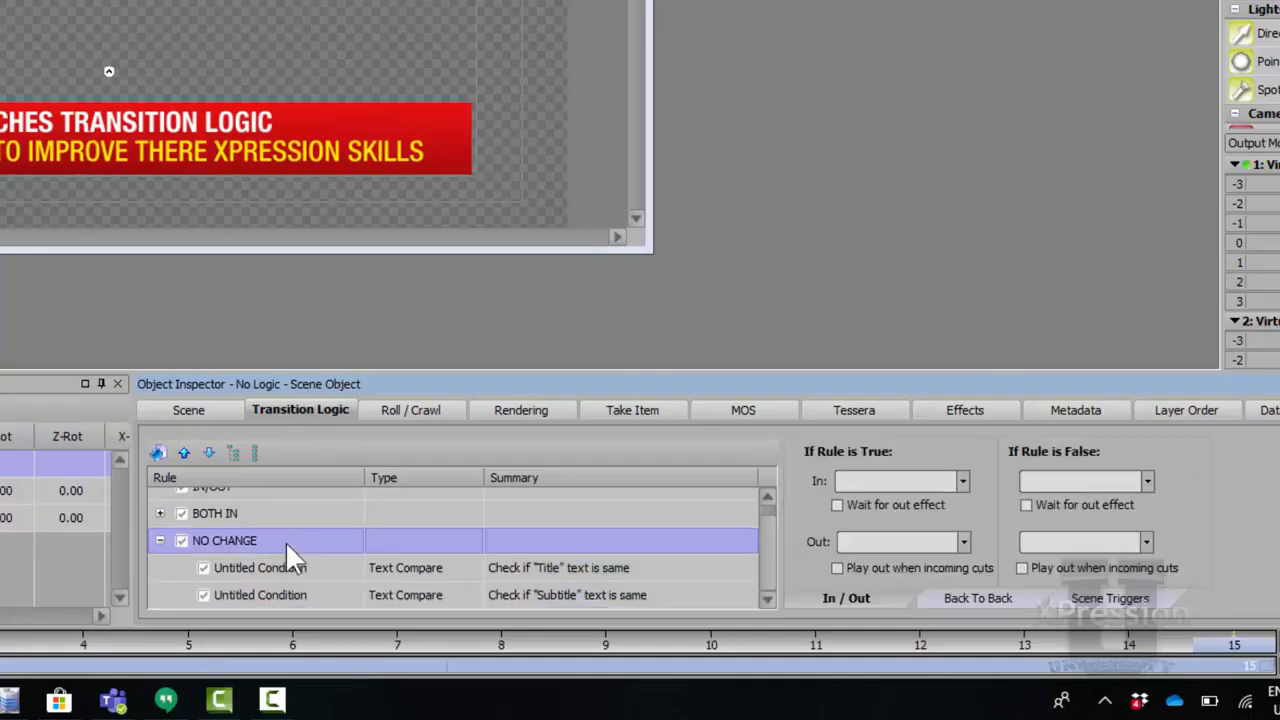
{"action": "left_click", "coordinate": [1008, 602]}
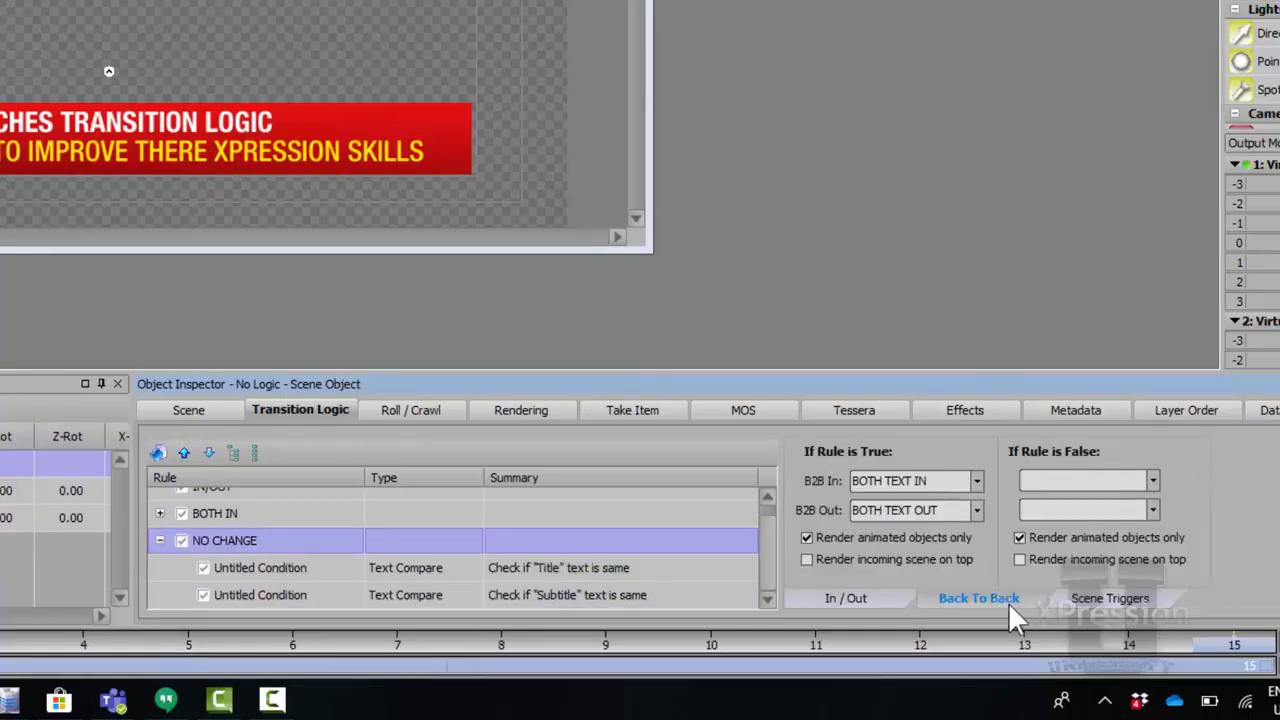
{"action": "left_click", "coordinate": [982, 479]}
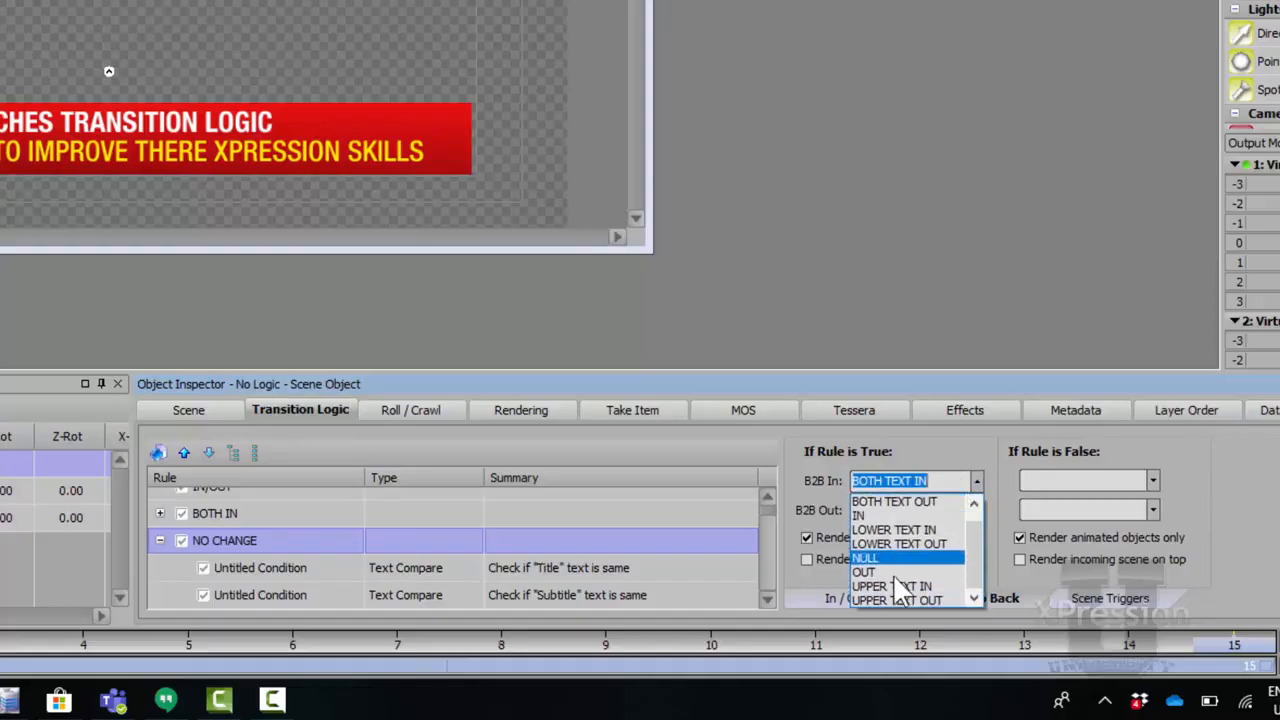
{"action": "left_click", "coordinate": [900, 557]}
{"action": "left_click", "coordinate": [975, 509]}
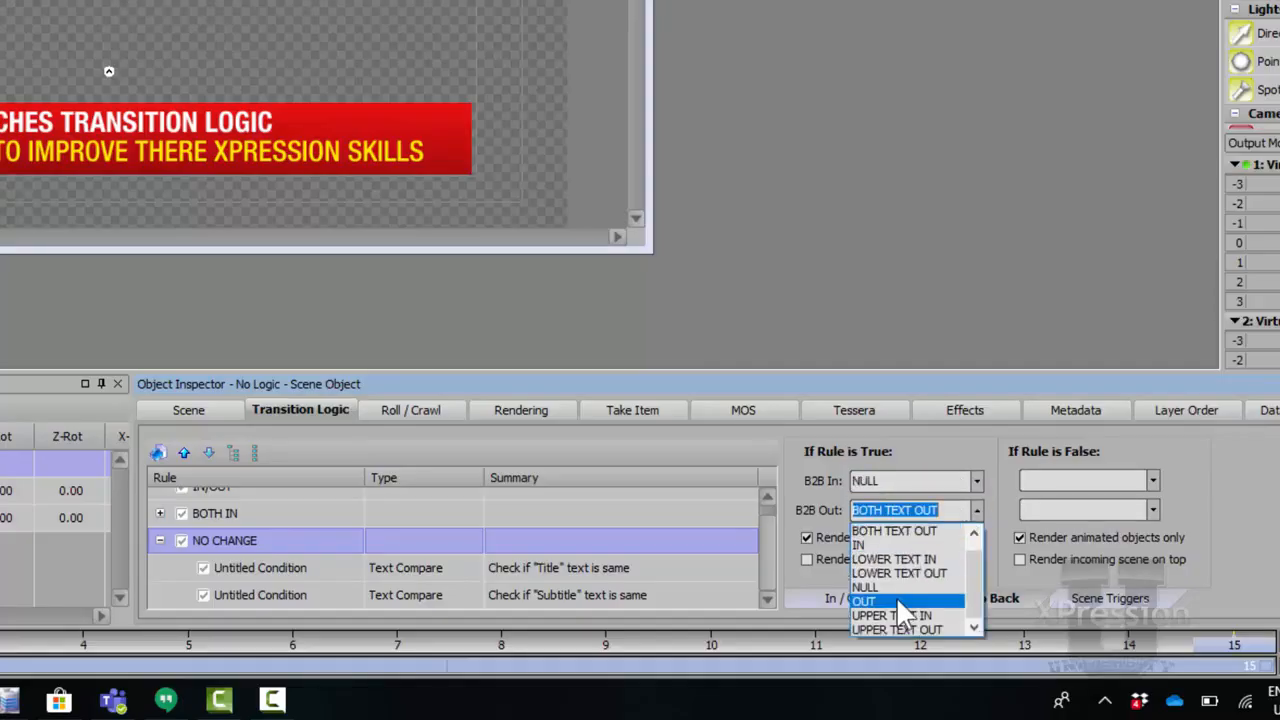
{"action": "left_click", "coordinate": [895, 585]}
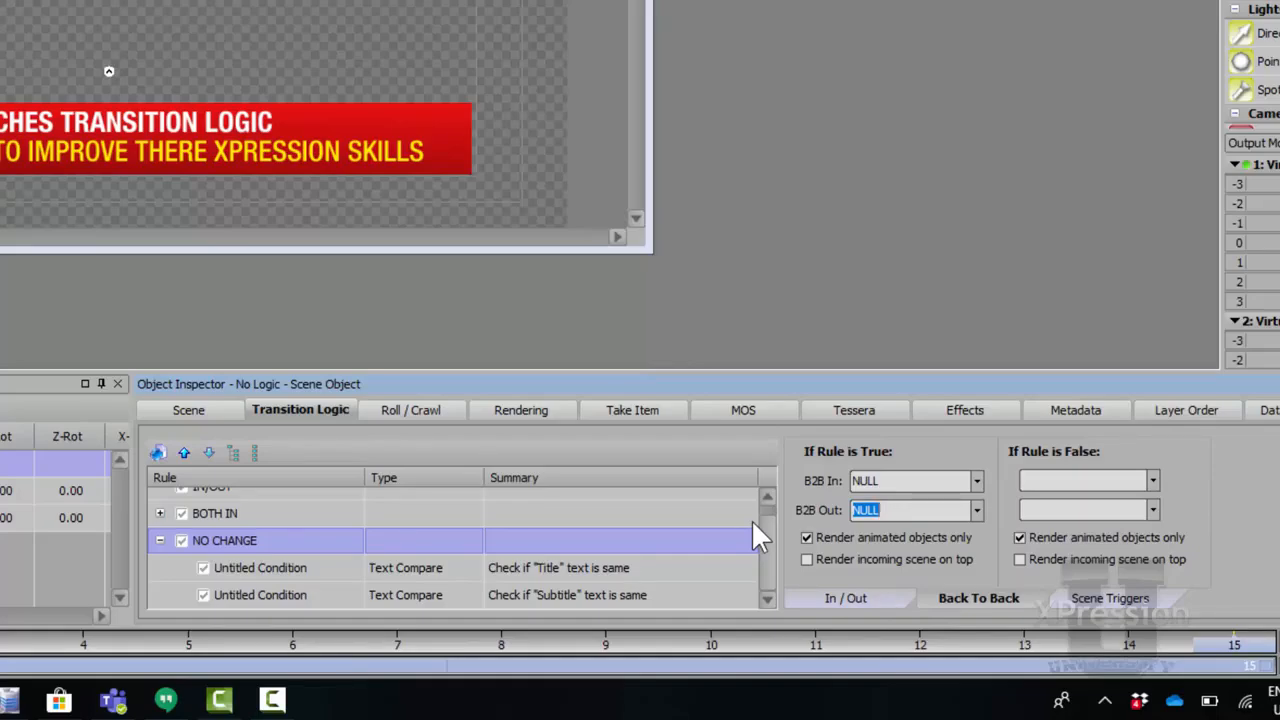
{"action": "left_click", "coordinate": [907, 510]}
{"action": "left_click", "coordinate": [160, 540]}
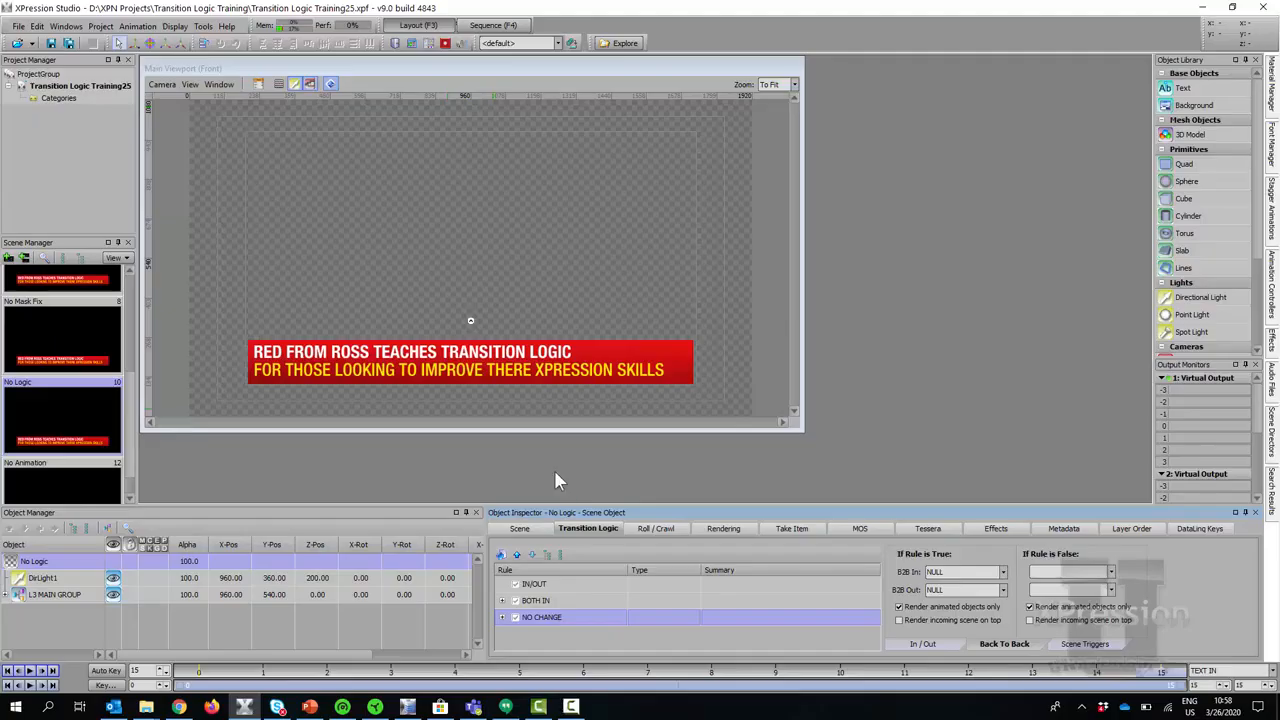
{"action": "left_click", "coordinate": [496, 26]}
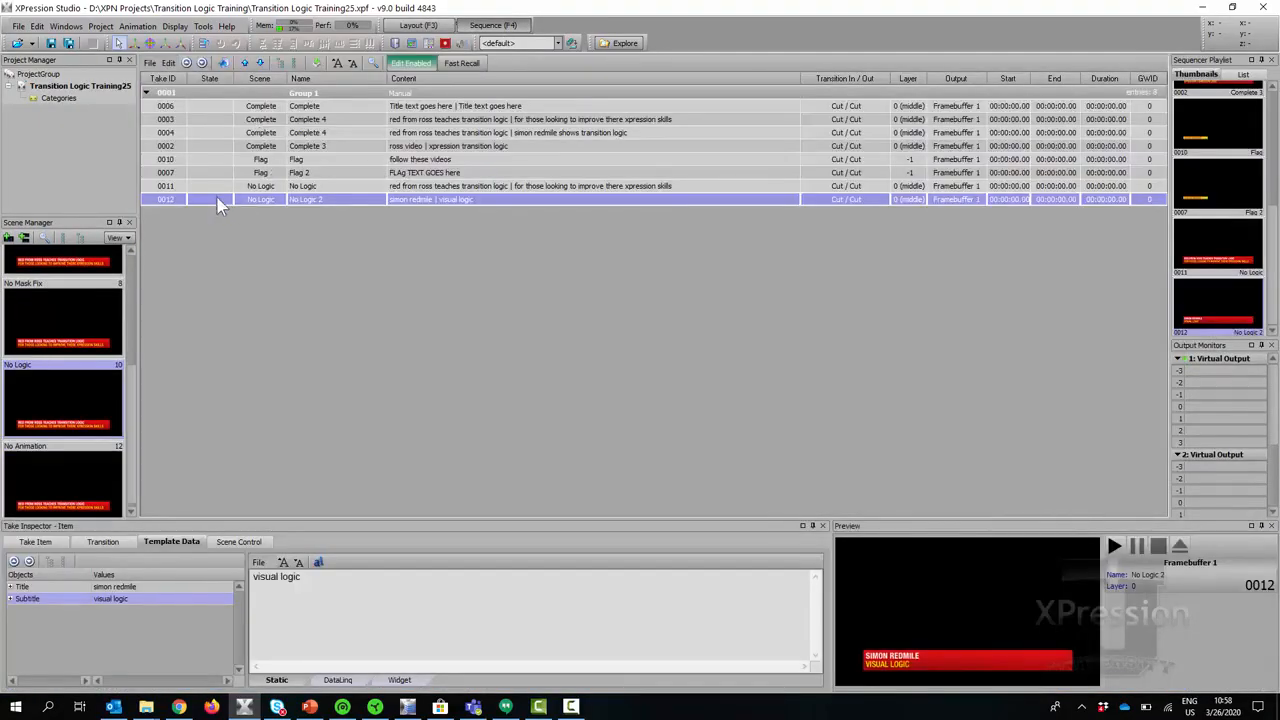
Duplicate take 0012 once to create take 0013.
{"action": "right_click", "coordinate": [222, 206]}
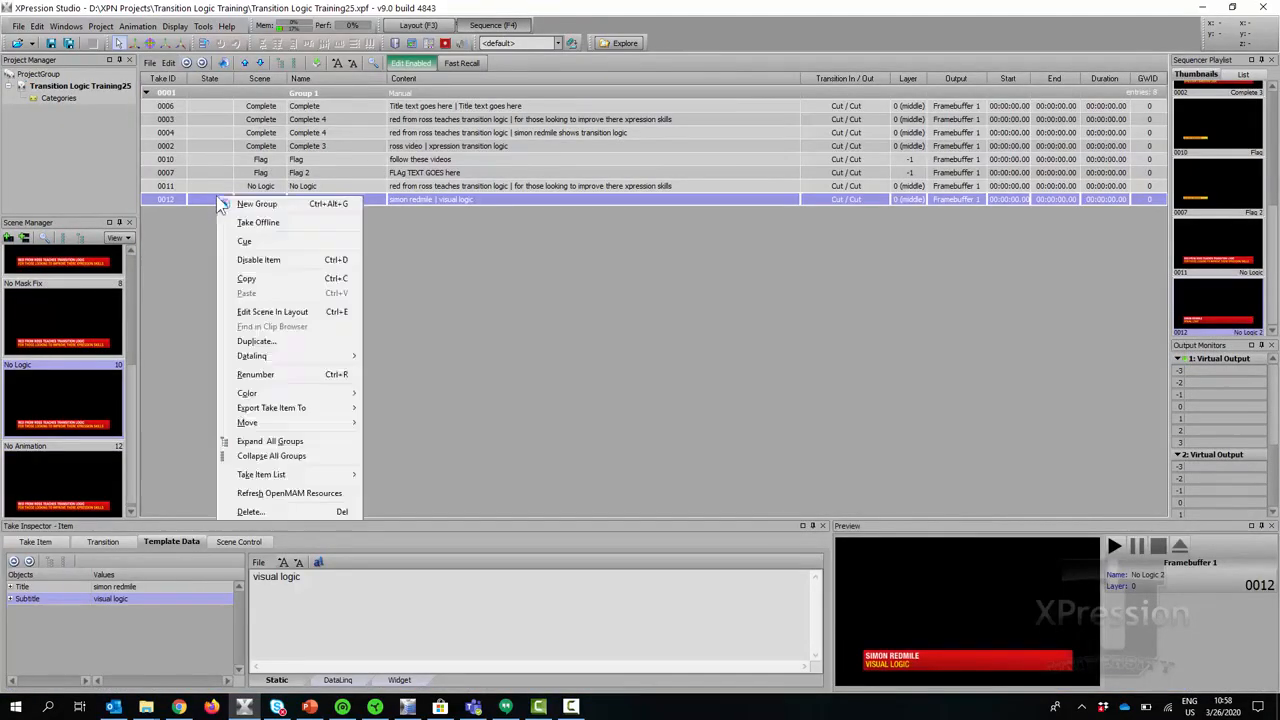
{"action": "left_click", "coordinate": [254, 341]}
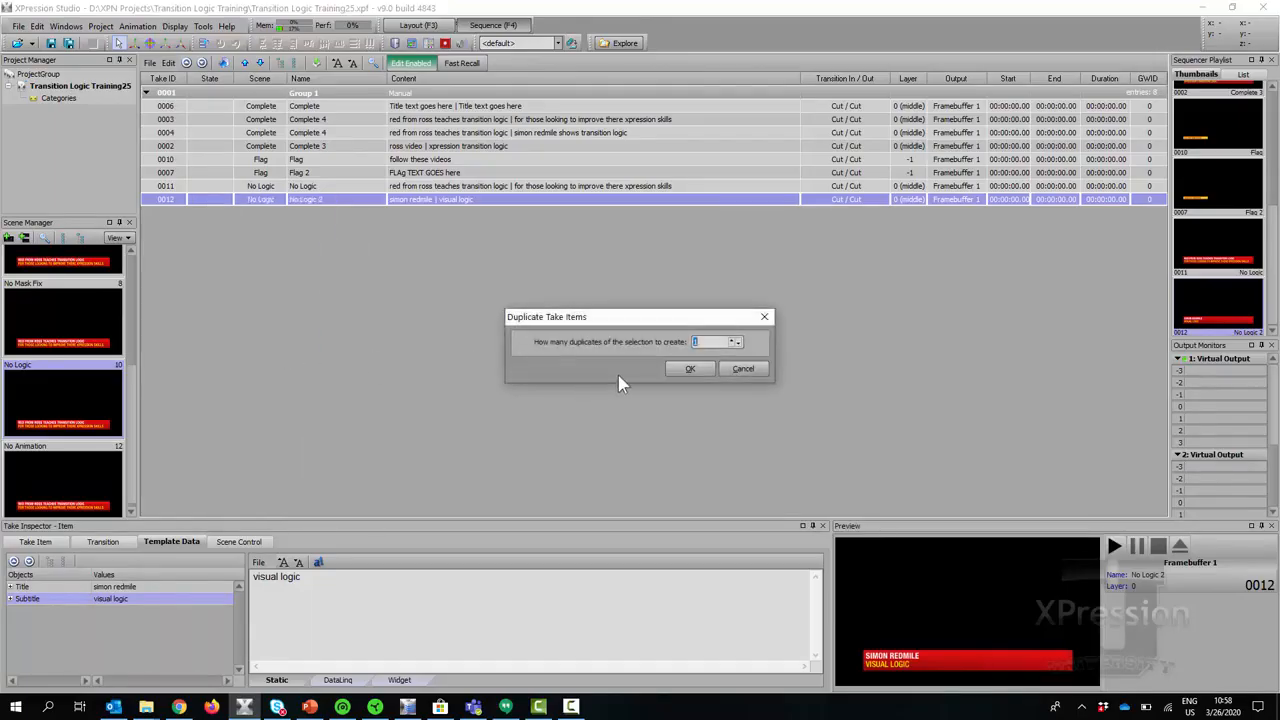
{"action": "left_click", "coordinate": [686, 369]}
Play takes 0011, 0012 and 0013 in turn, then close the output and return to Layout.
{"action": "double_click", "coordinate": [207, 187]}
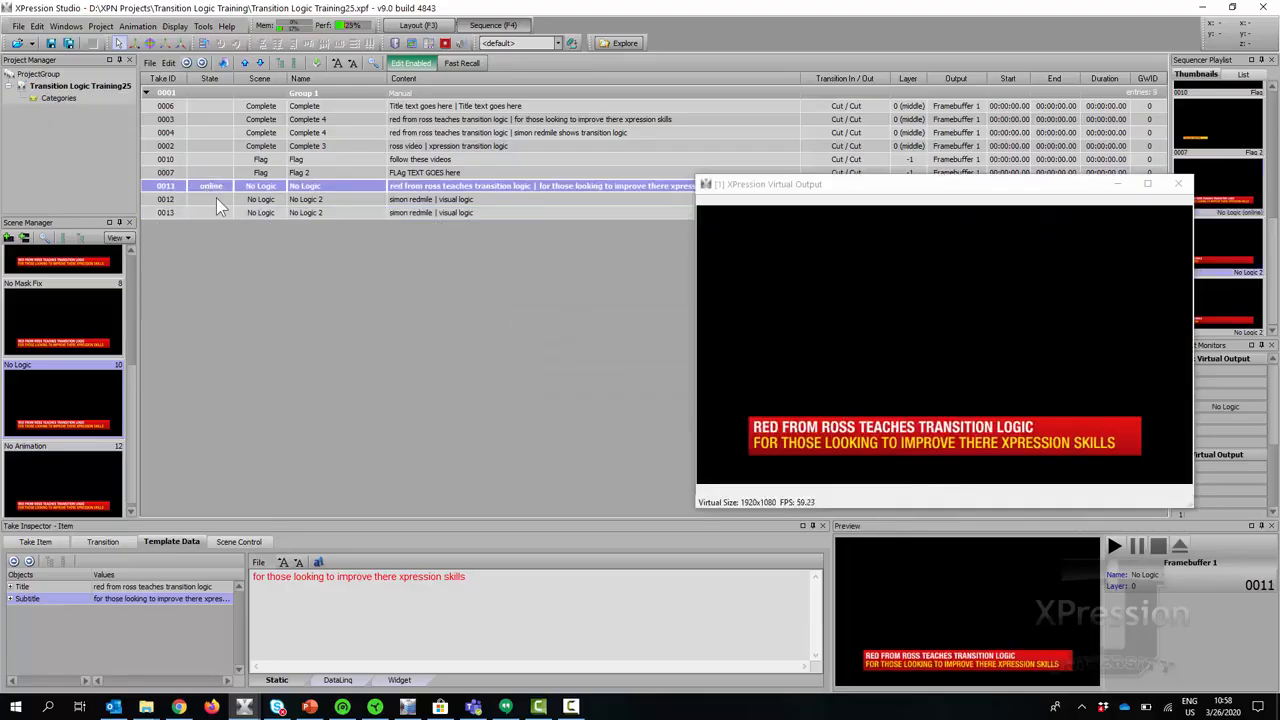
{"action": "double_click", "coordinate": [216, 197]}
{"action": "double_click", "coordinate": [215, 212]}
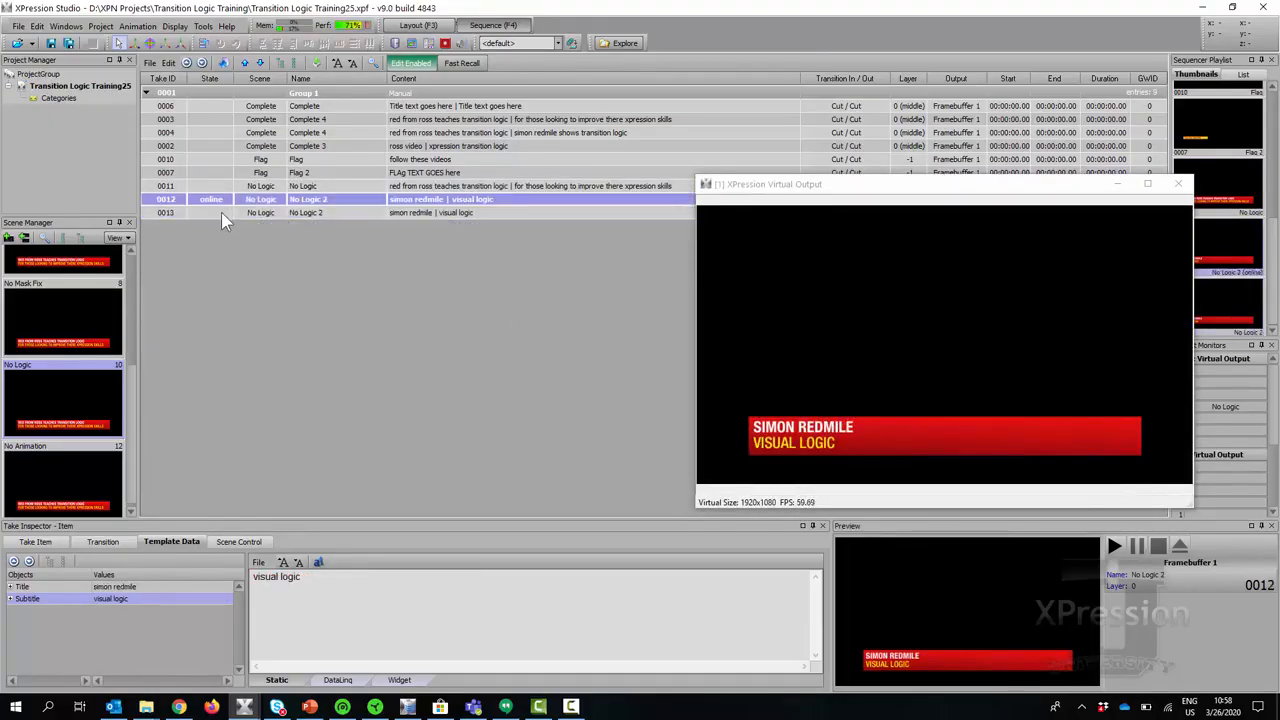
{"action": "left_click", "coordinate": [1178, 185]}
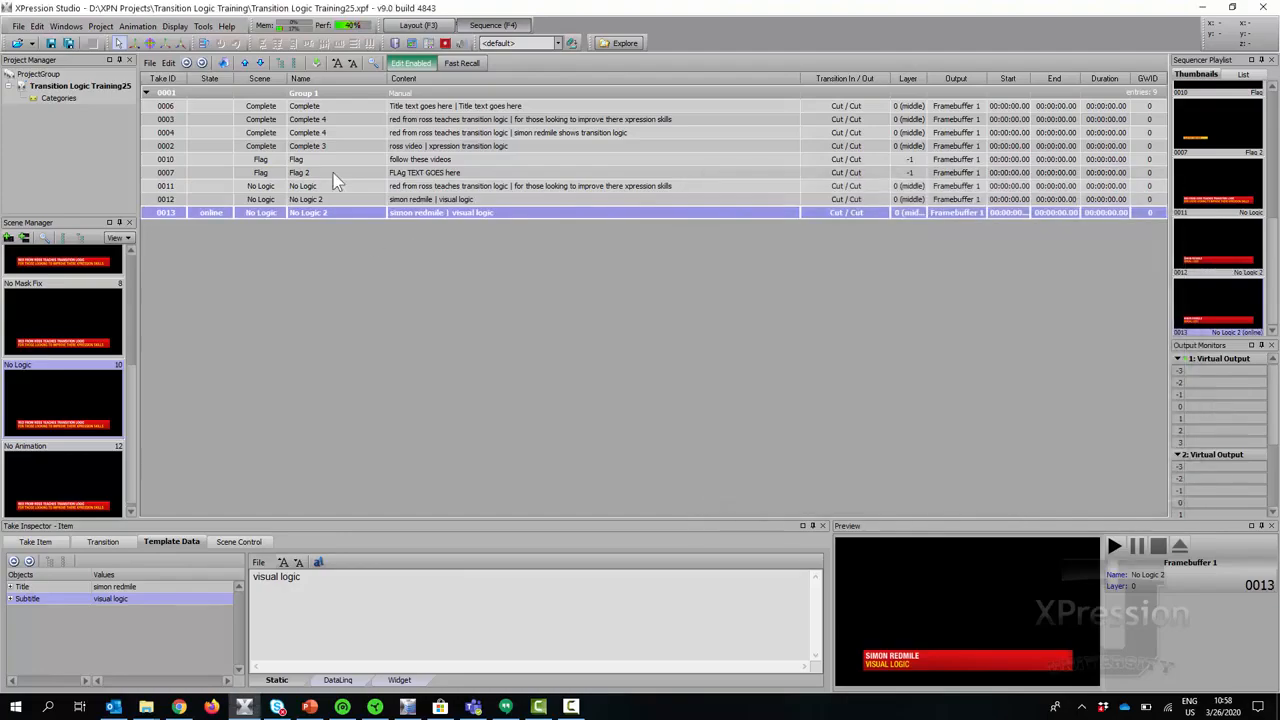
{"action": "left_click", "coordinate": [431, 44]}
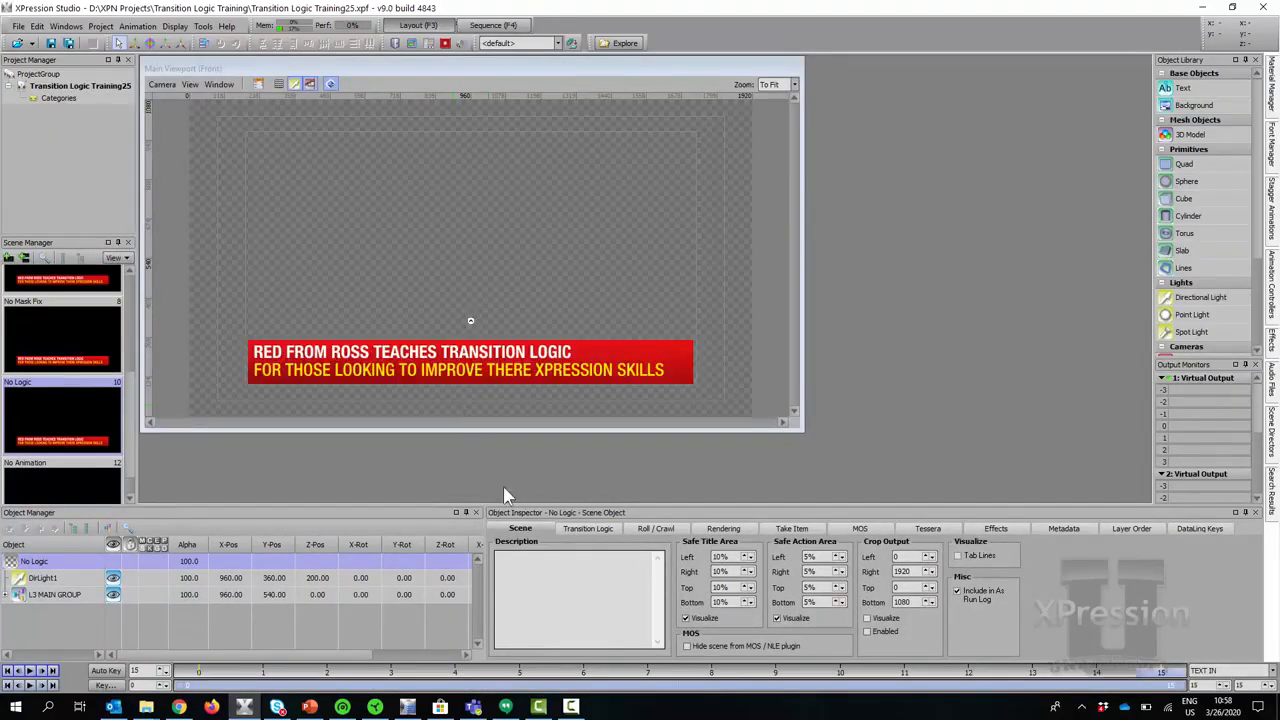
Duplicate the NO CHANGE rule as UPPER TEXT and set its Title condition to Text is Different.
{"action": "left_click", "coordinate": [590, 530]}
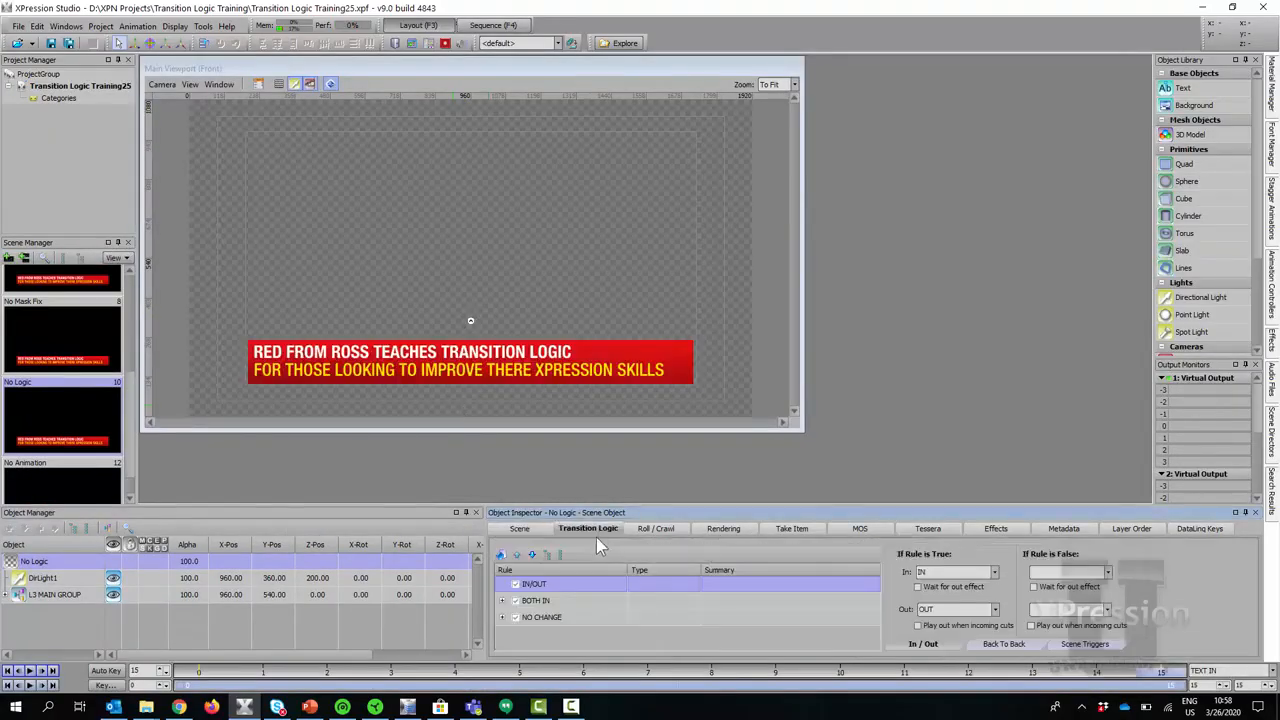
{"action": "left_click", "coordinate": [597, 620]}
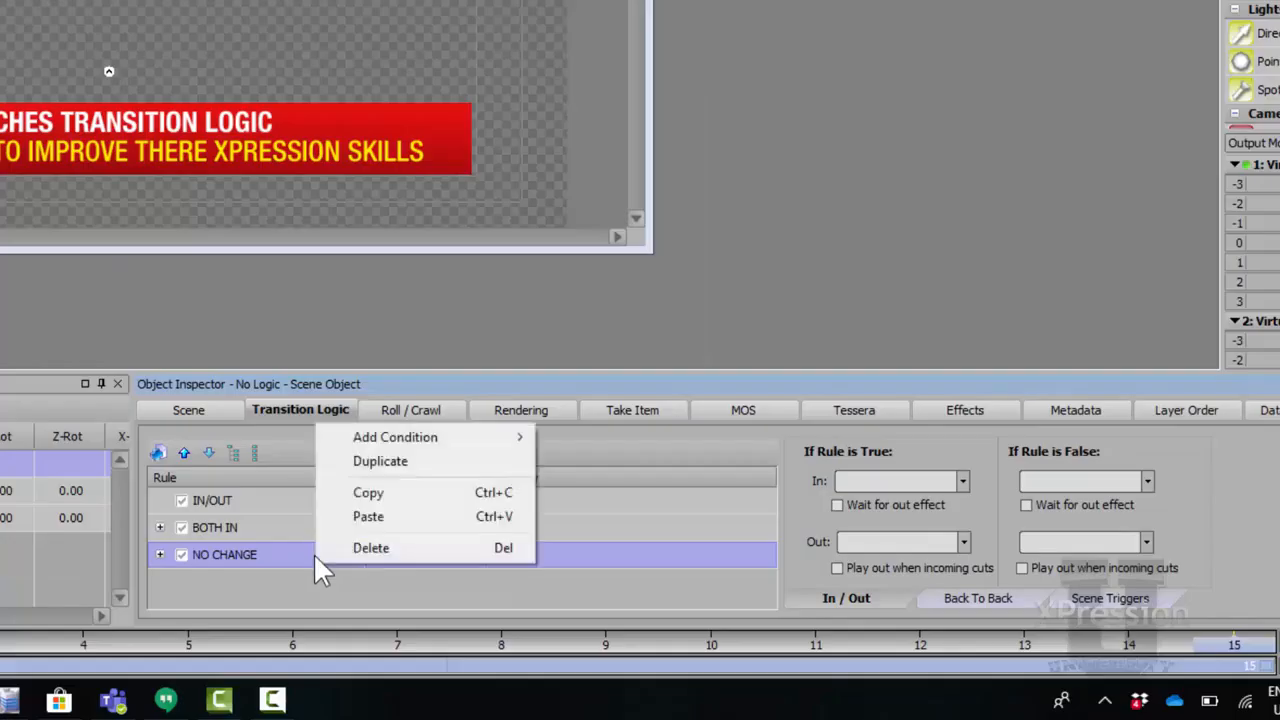
{"action": "left_click", "coordinate": [380, 461]}
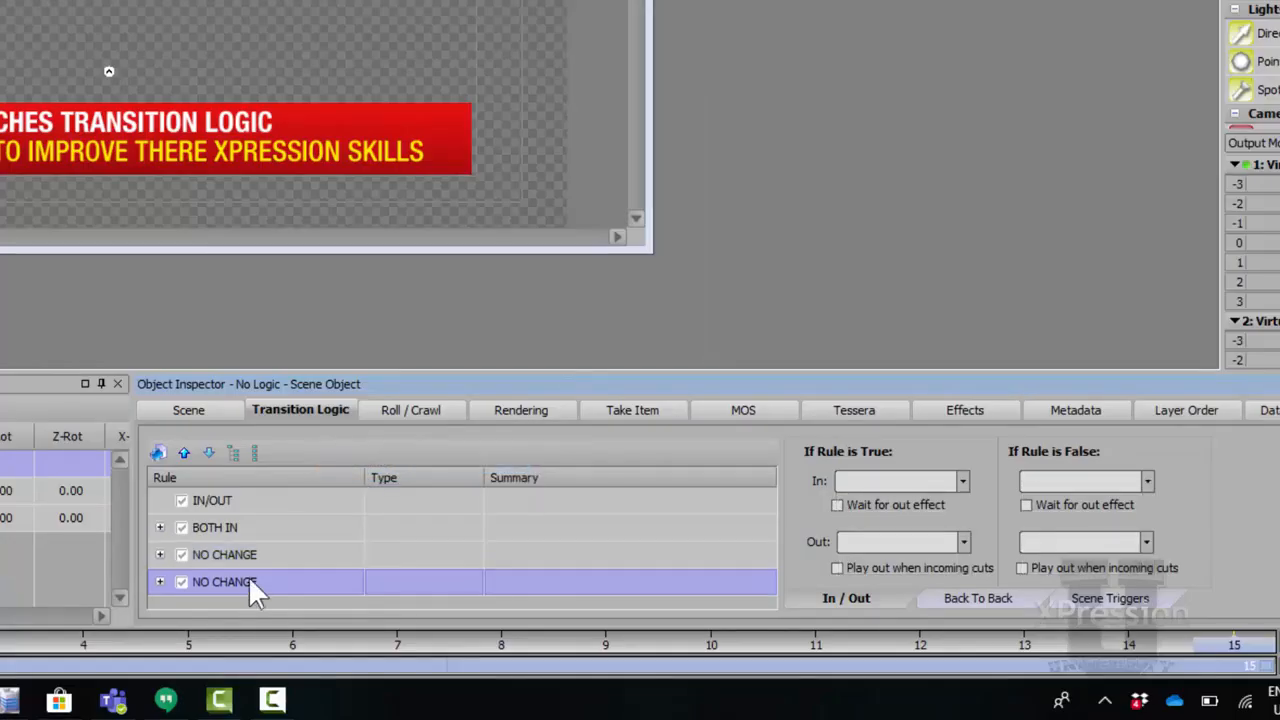
{"action": "left_click", "coordinate": [303, 582]}
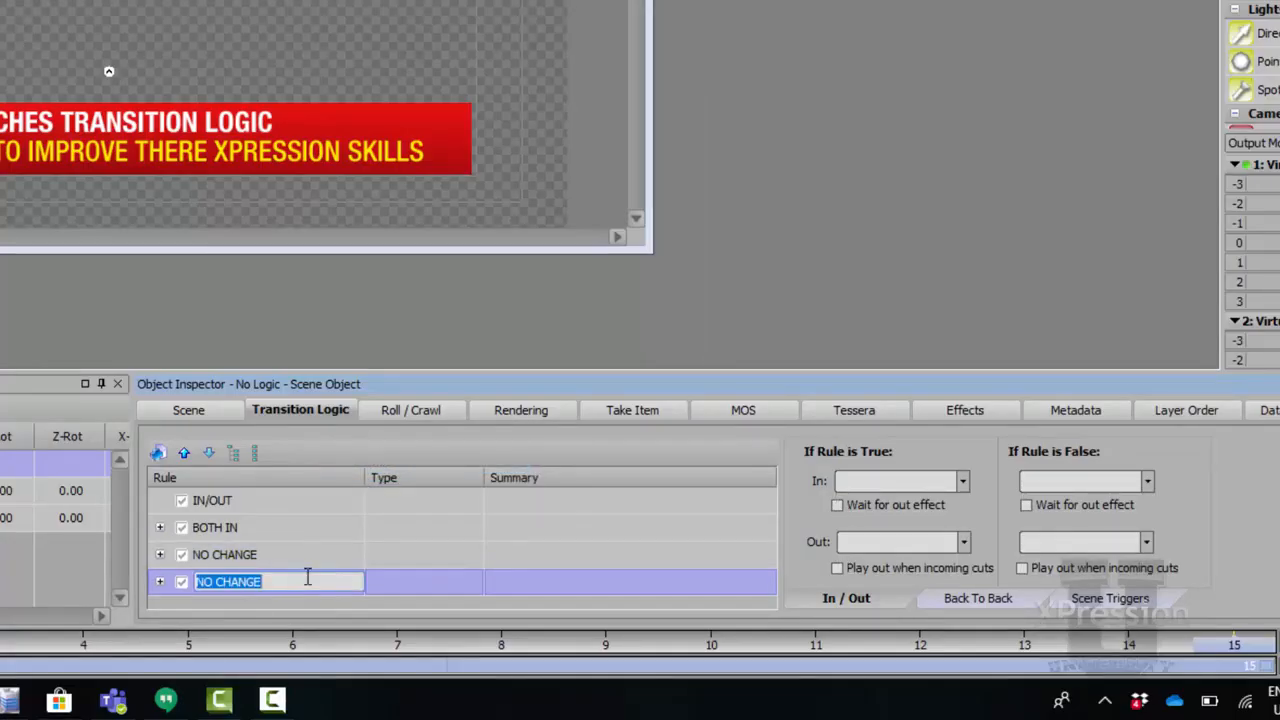
{"action": "type", "text": "UPPER TEXT"}
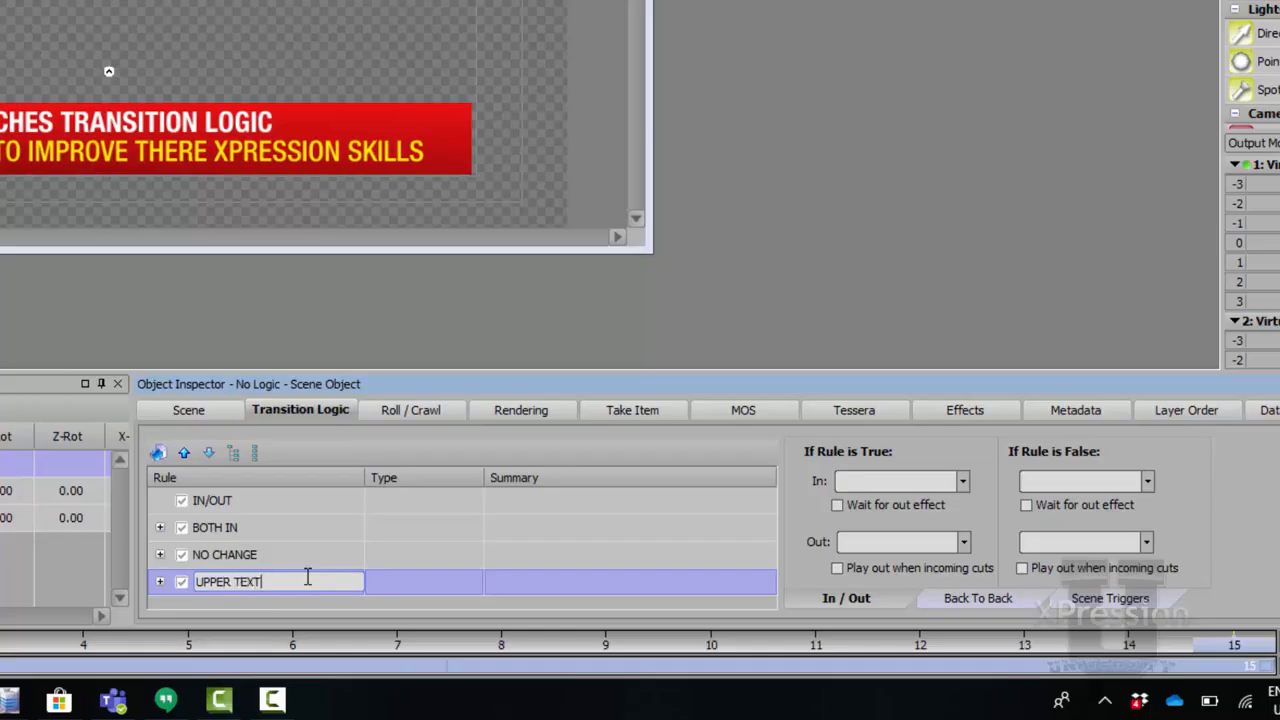
{"action": "key", "text": "Return"}
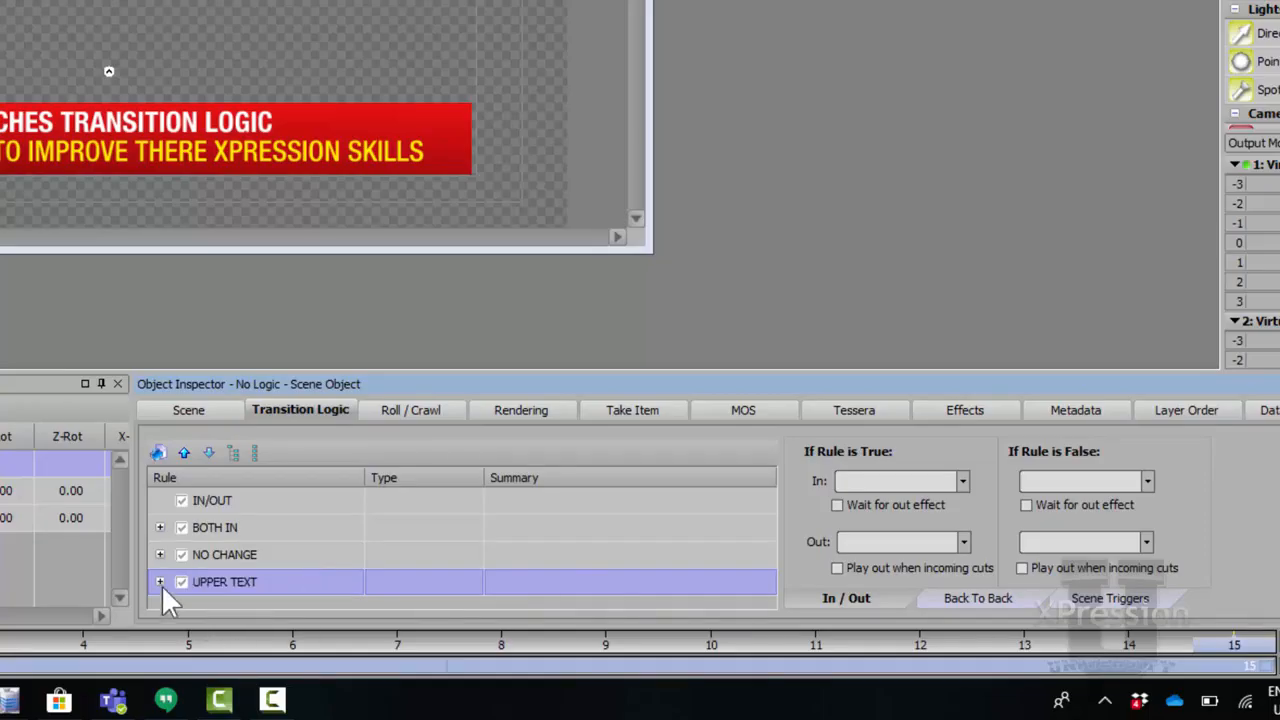
{"action": "left_click", "coordinate": [160, 582]}
{"action": "left_click", "coordinate": [306, 569]}
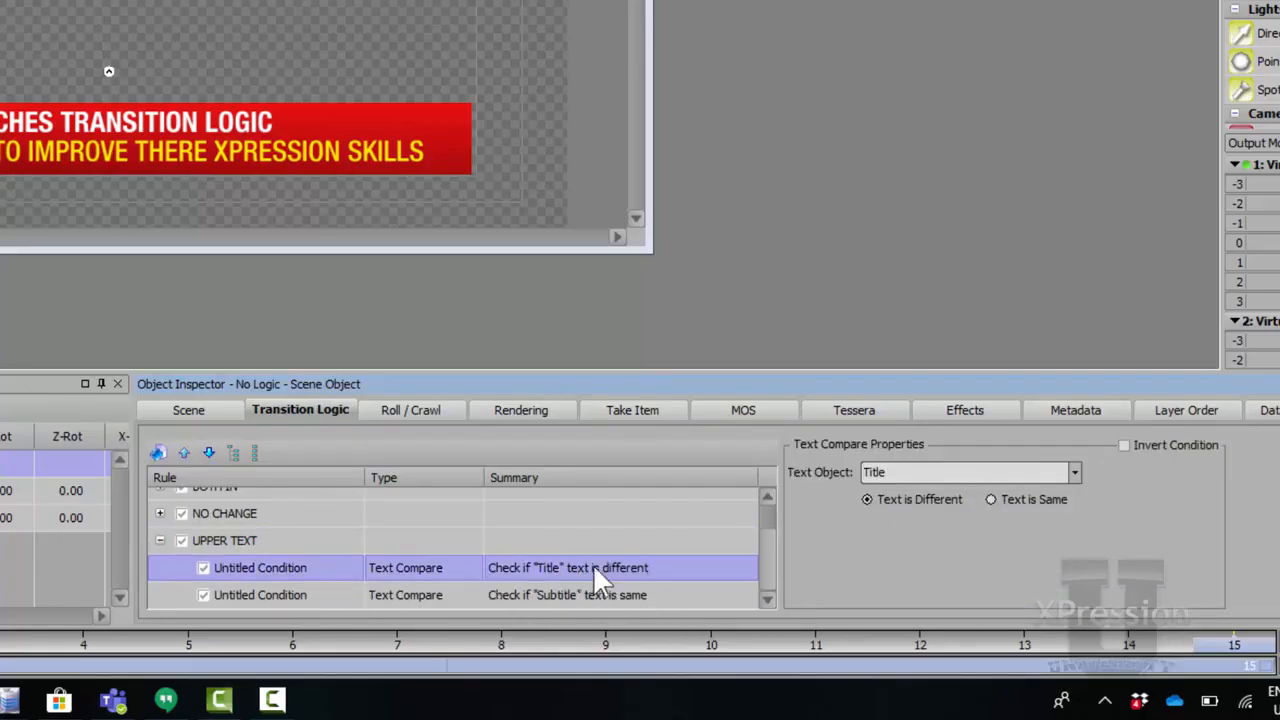
Set UPPER TEXT's back-to-back in to UPPER TEXT IN and back-to-back out to UPPER TEXT OUT.
{"action": "left_click", "coordinate": [248, 540]}
{"action": "left_click", "coordinate": [1001, 597]}
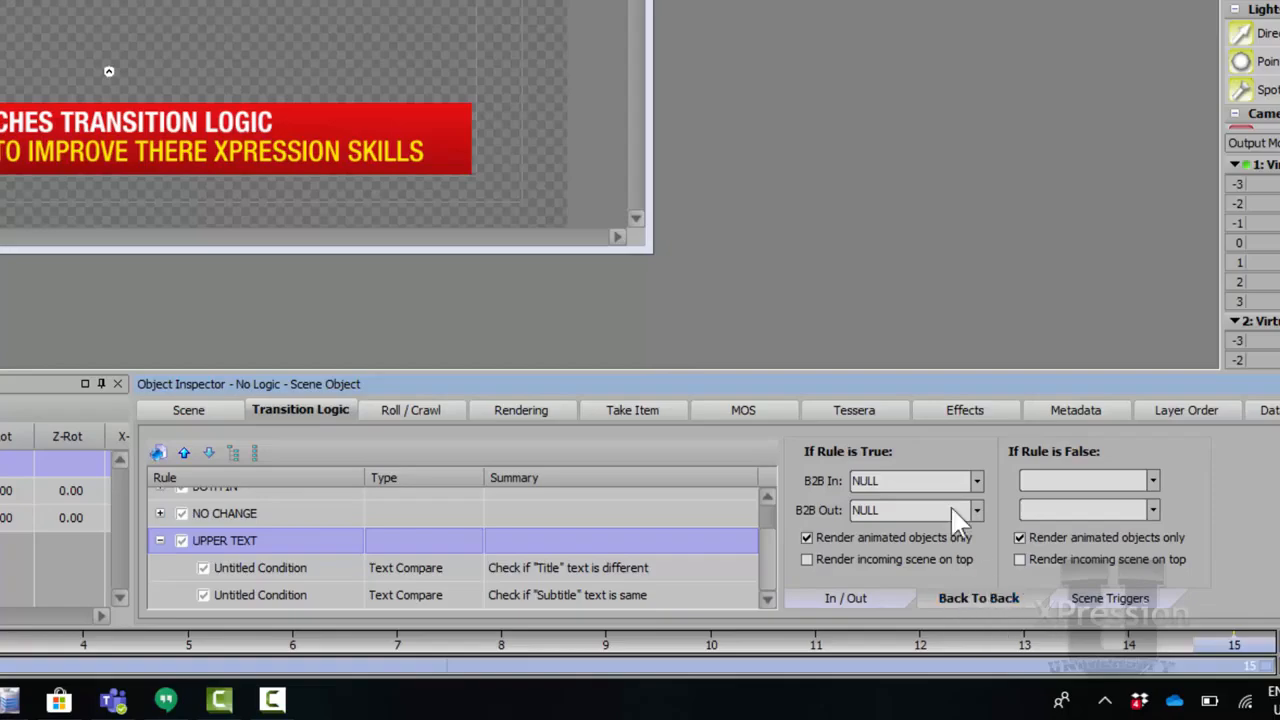
{"action": "left_click", "coordinate": [974, 481]}
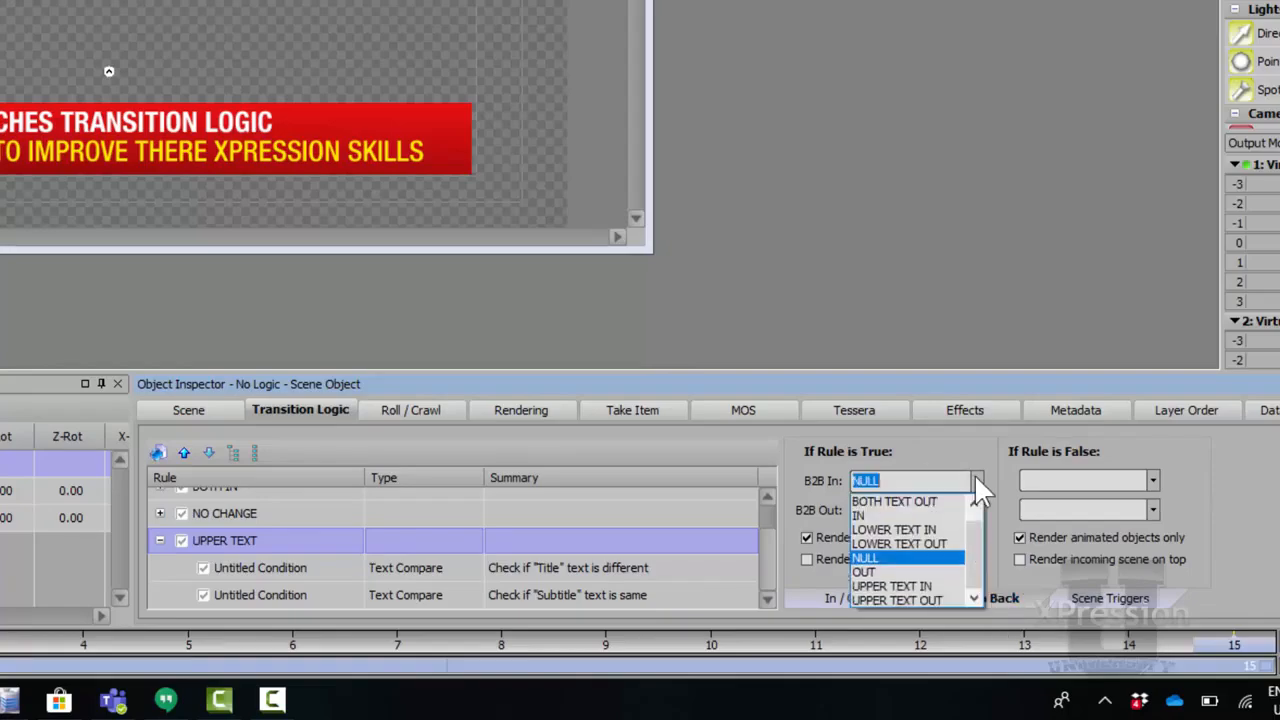
{"action": "left_click", "coordinate": [925, 586]}
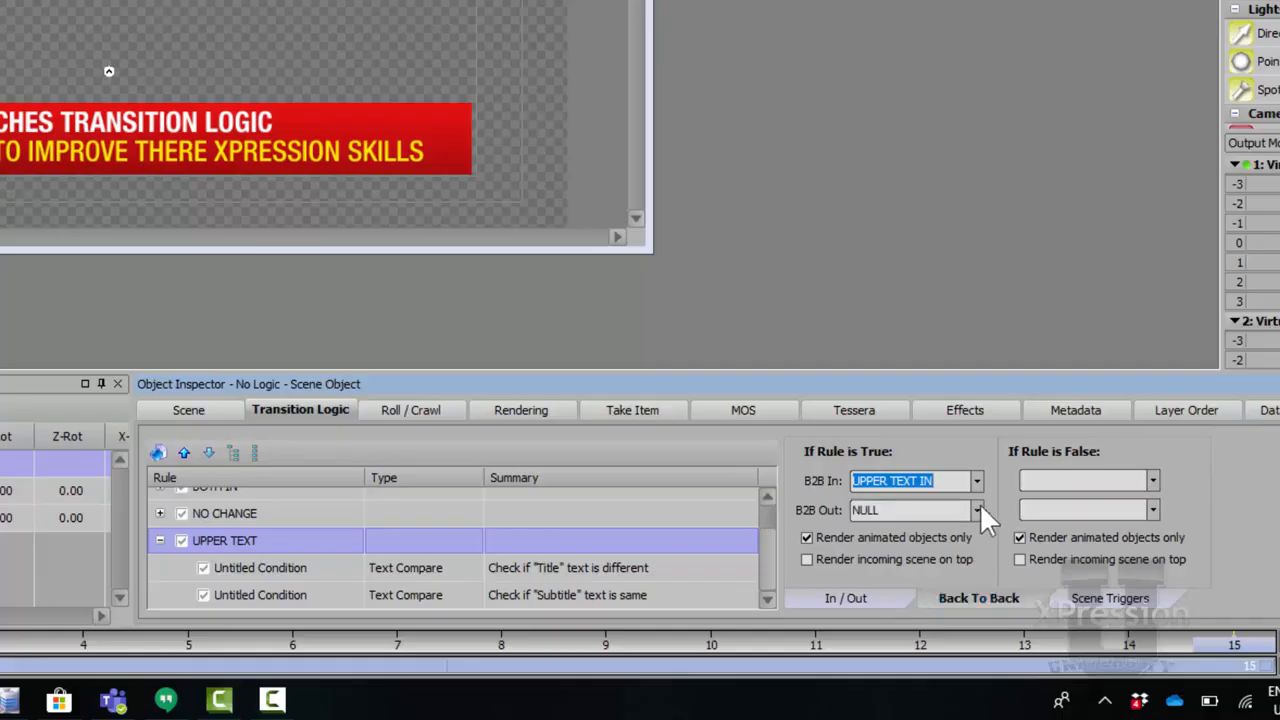
{"action": "left_click", "coordinate": [977, 510]}
{"action": "left_click", "coordinate": [942, 627]}
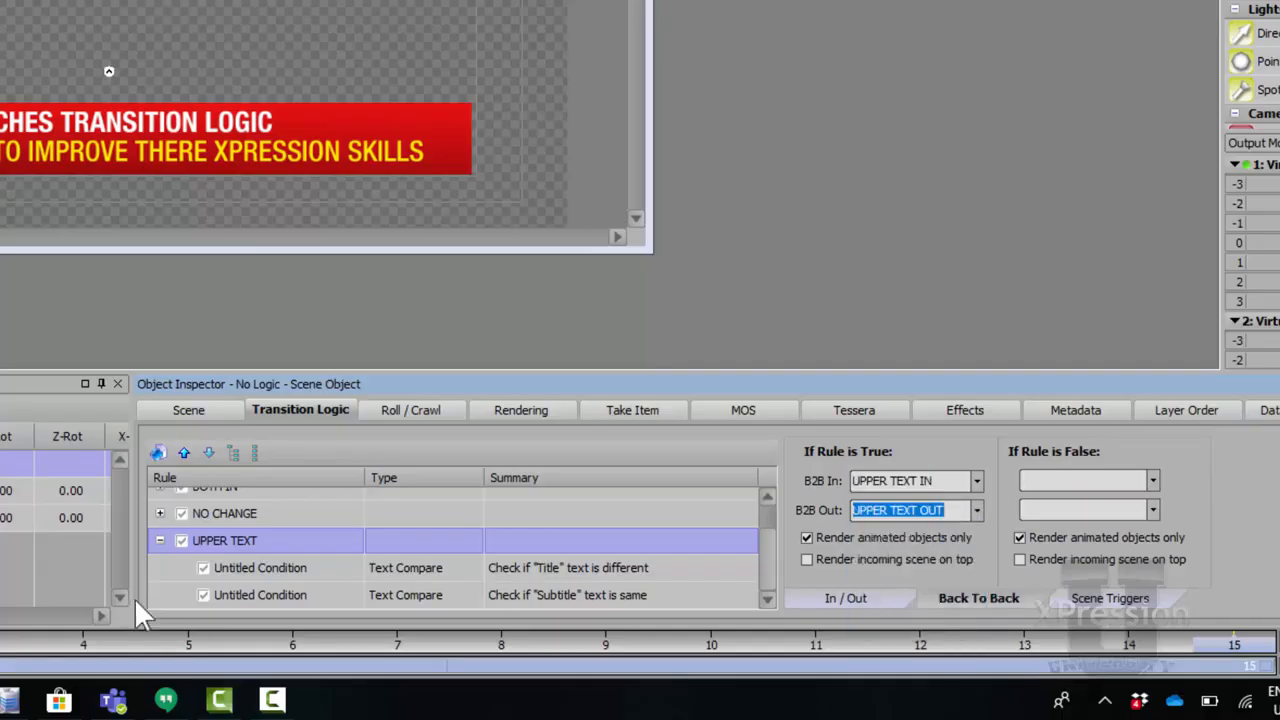
{"action": "left_click", "coordinate": [160, 540]}
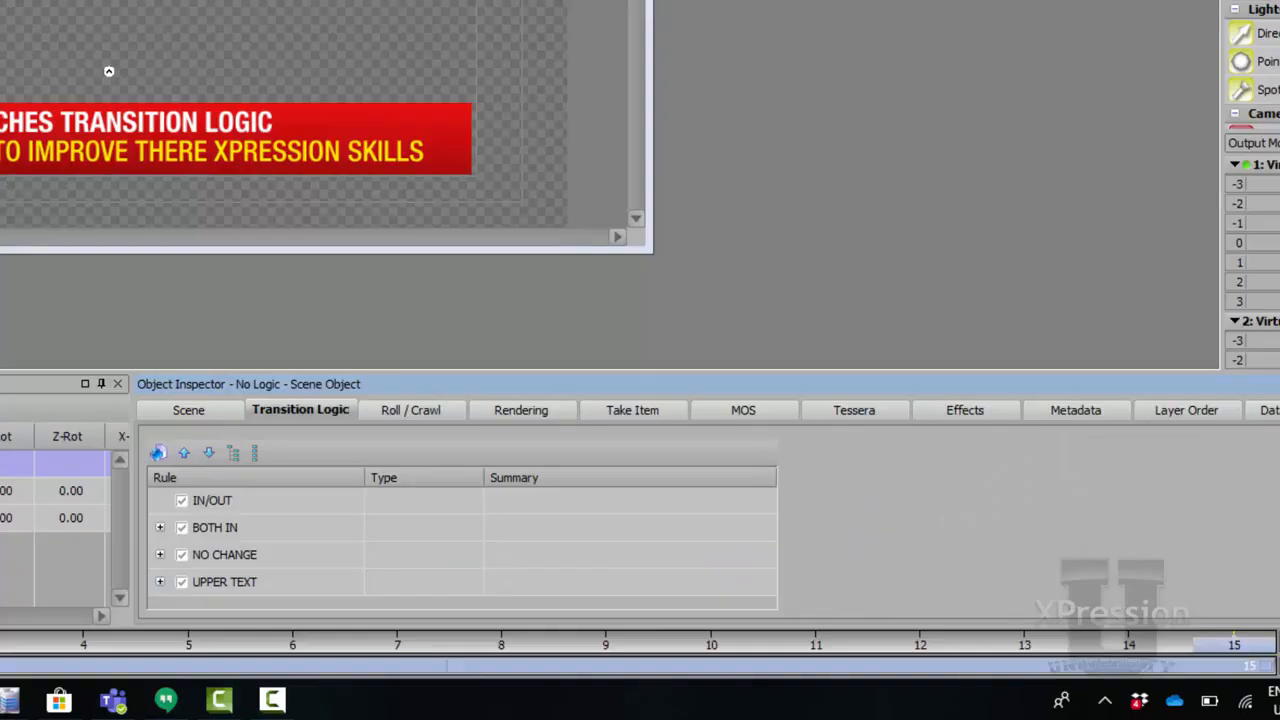
Duplicate the UPPER TEXT rule so the copy checks Title same and Subtitle different.
{"action": "left_click", "coordinate": [261, 588]}
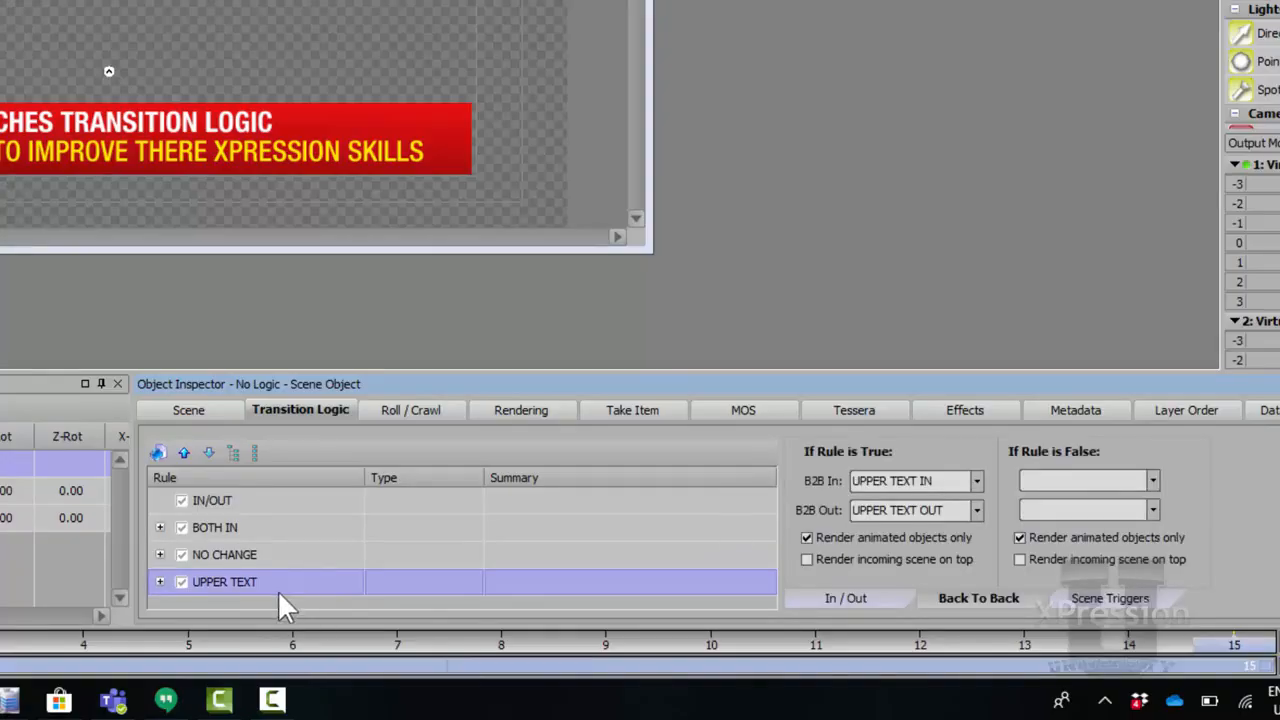
{"action": "right_click", "coordinate": [281, 590]}
{"action": "left_click", "coordinate": [382, 488]}
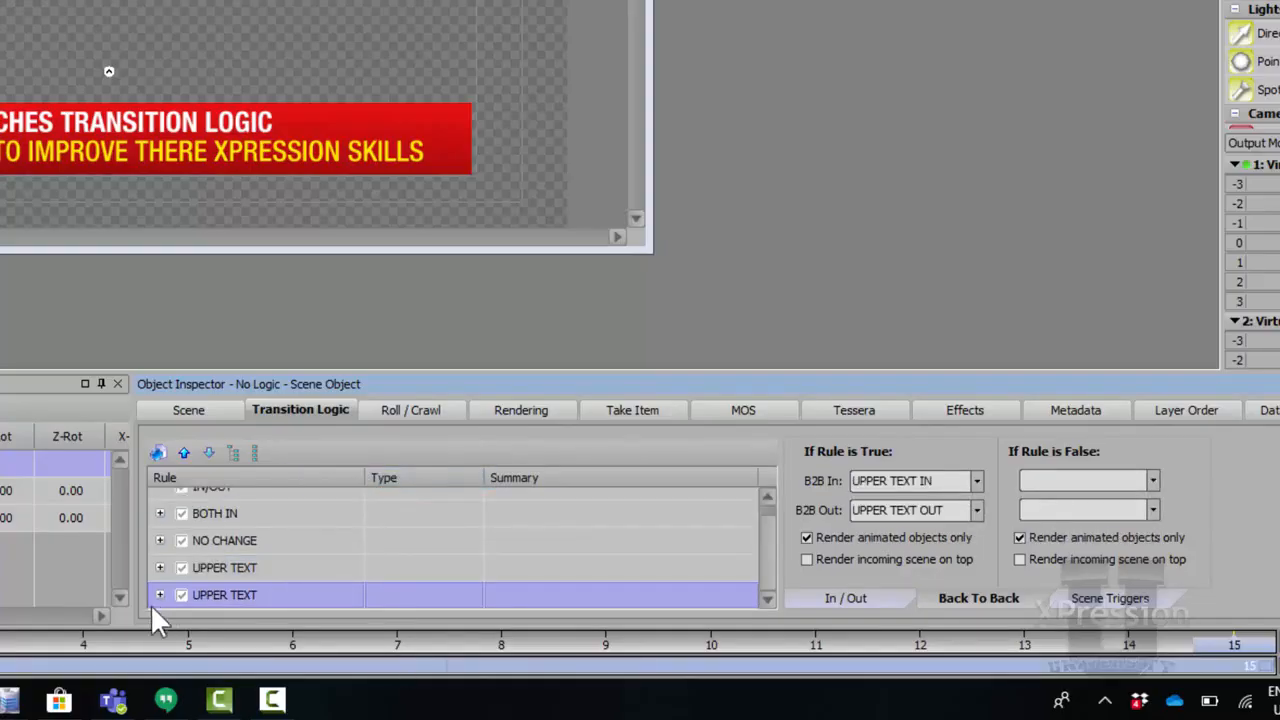
{"action": "left_click", "coordinate": [159, 595]}
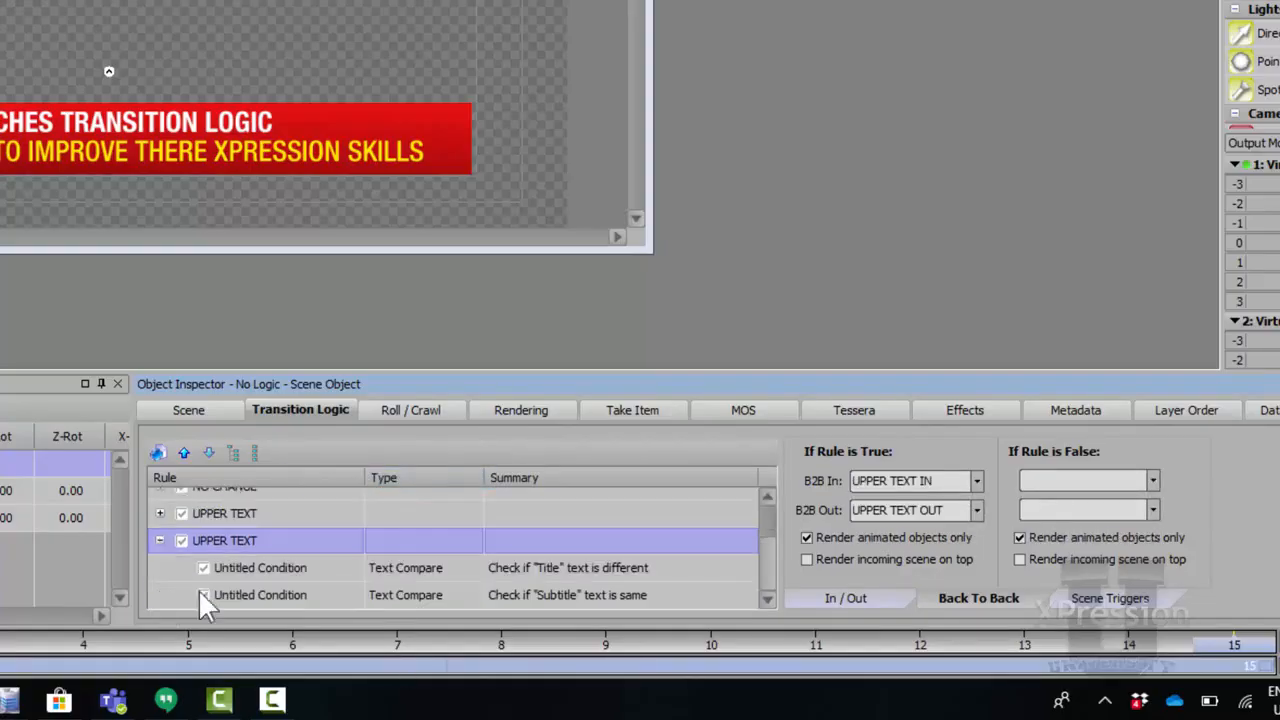
{"action": "left_click", "coordinate": [324, 565]}
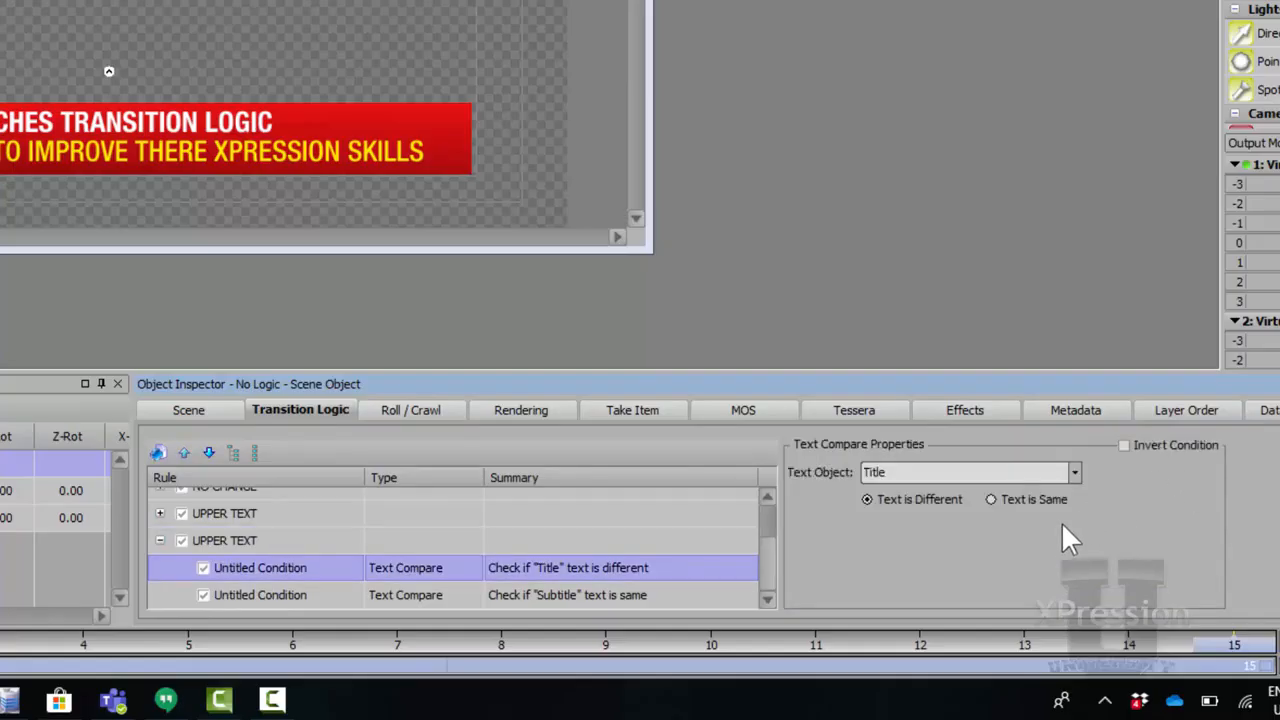
{"action": "left_click", "coordinate": [306, 603]}
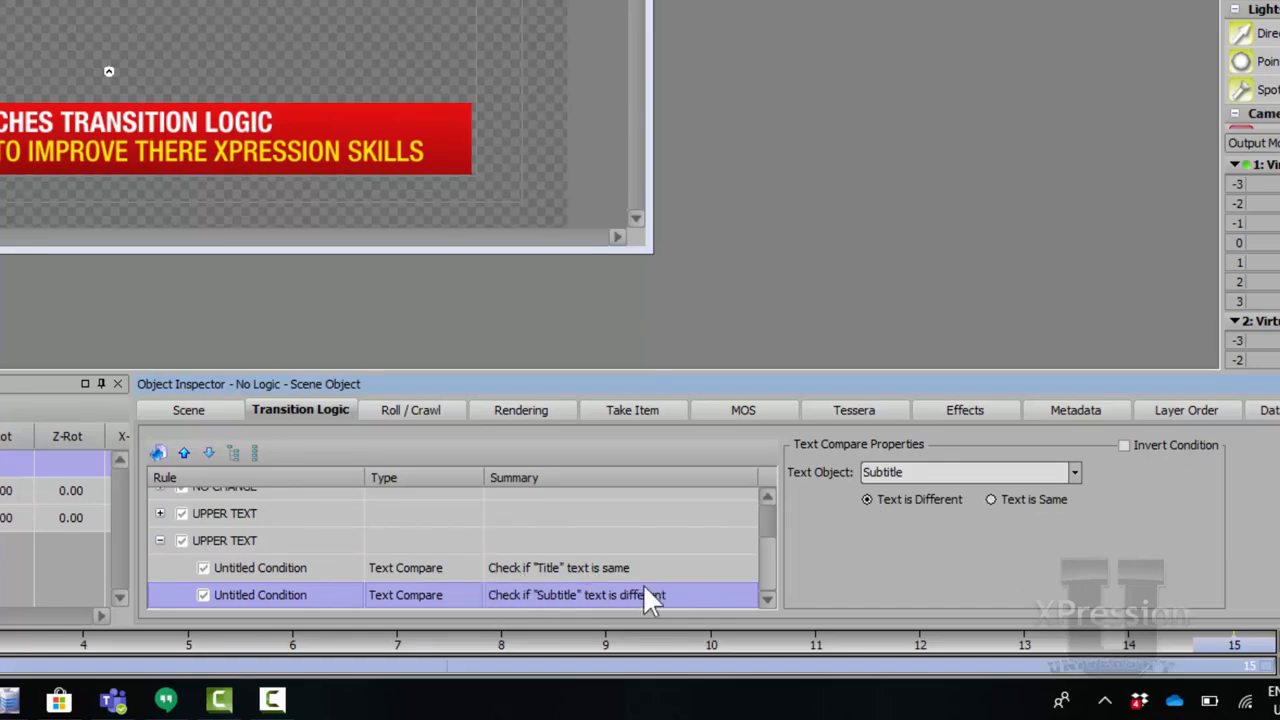
Set the copied rule's back-to-back in to LOWER TEXT IN and out to LOWER TEXT OUT.
{"action": "left_click", "coordinate": [320, 545]}
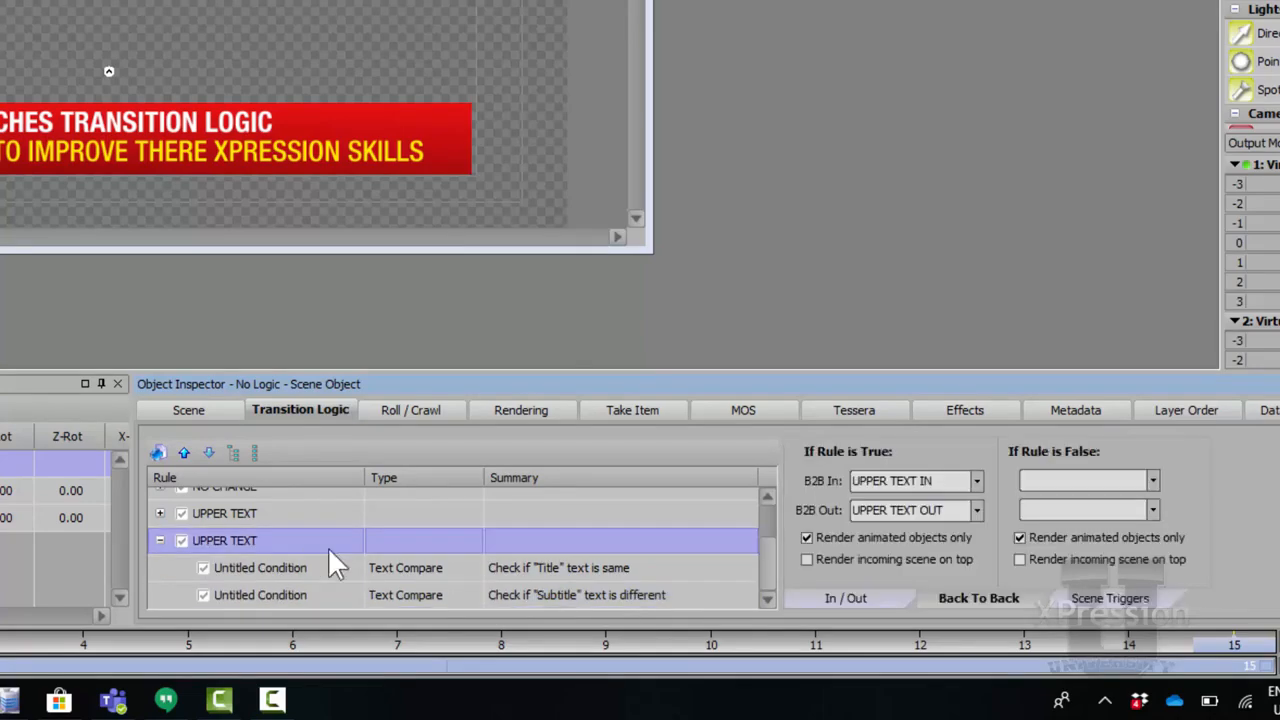
{"action": "left_click", "coordinate": [975, 477]}
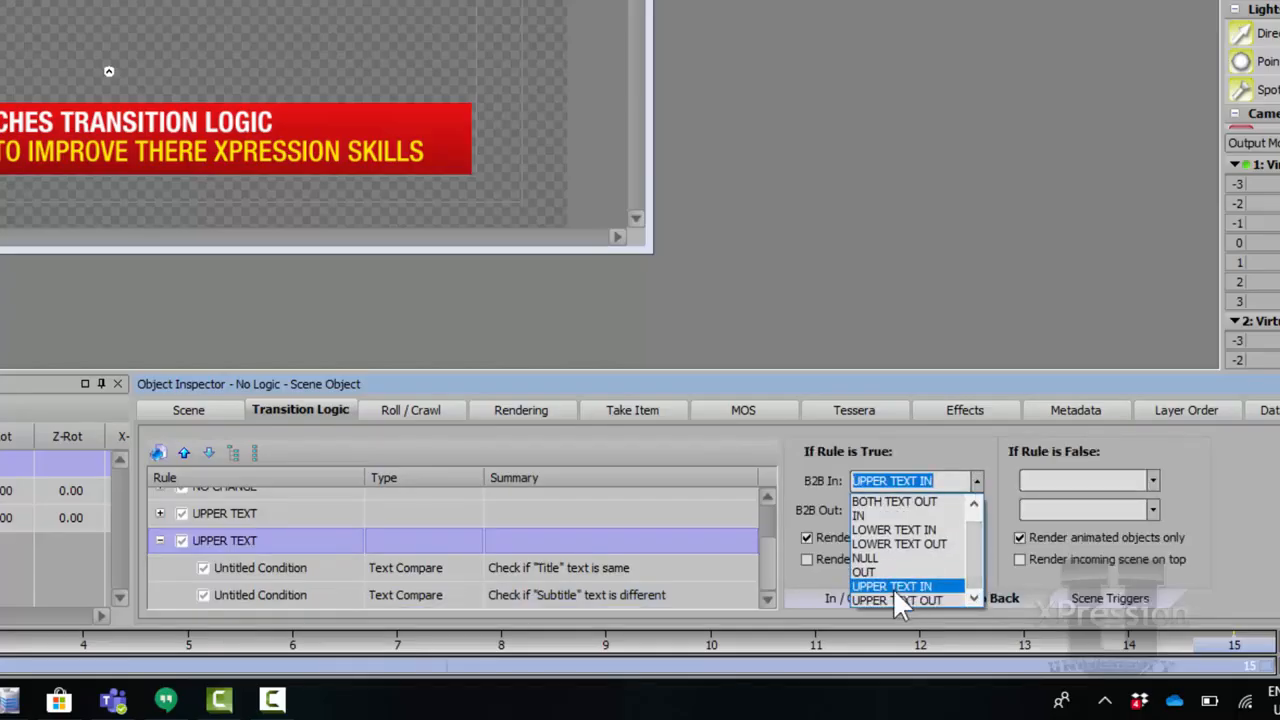
{"action": "left_click", "coordinate": [903, 532]}
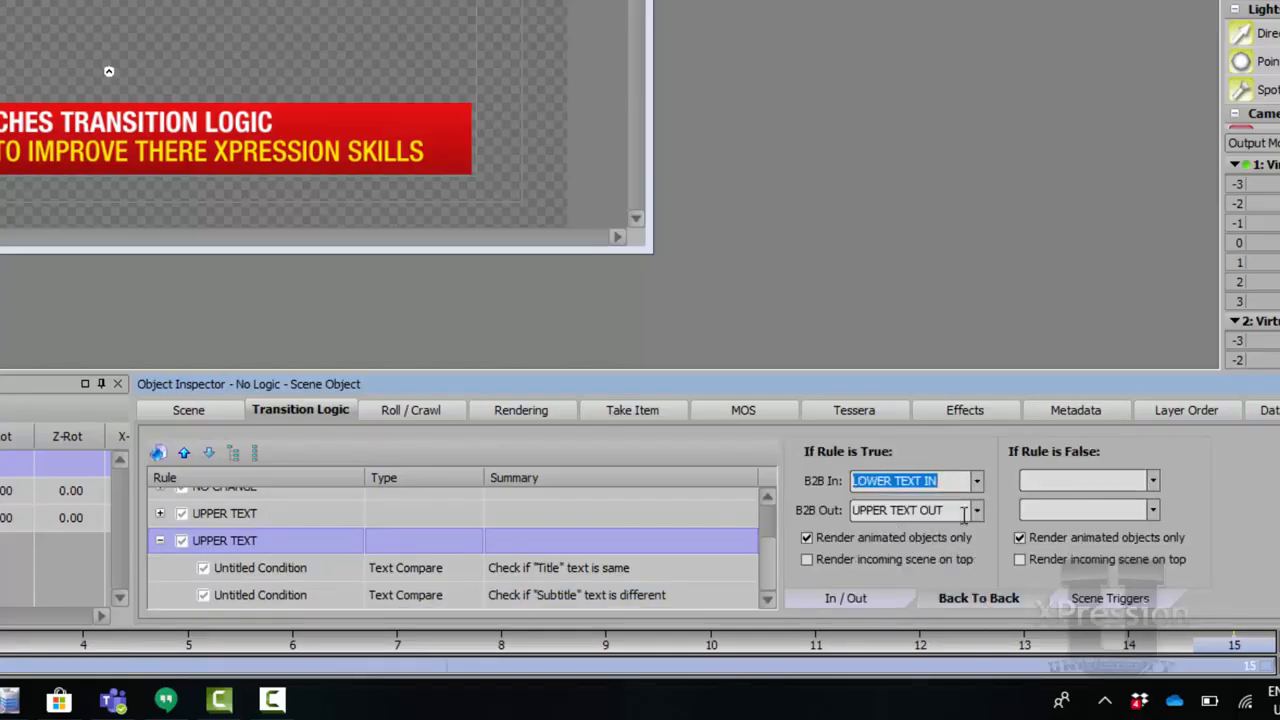
{"action": "left_click", "coordinate": [975, 509]}
{"action": "left_click", "coordinate": [929, 570]}
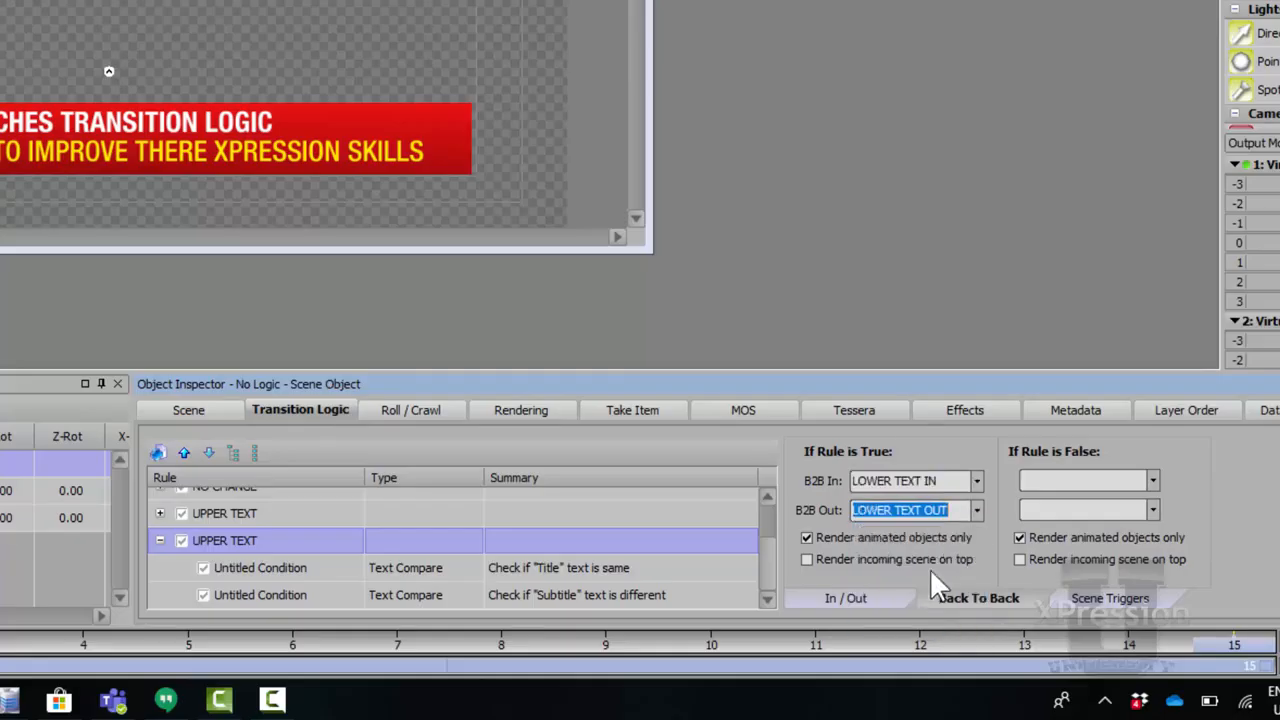
Rename the second UPPER TEXT rule to LOWER TEXT.
{"action": "left_click", "coordinate": [466, 588]}
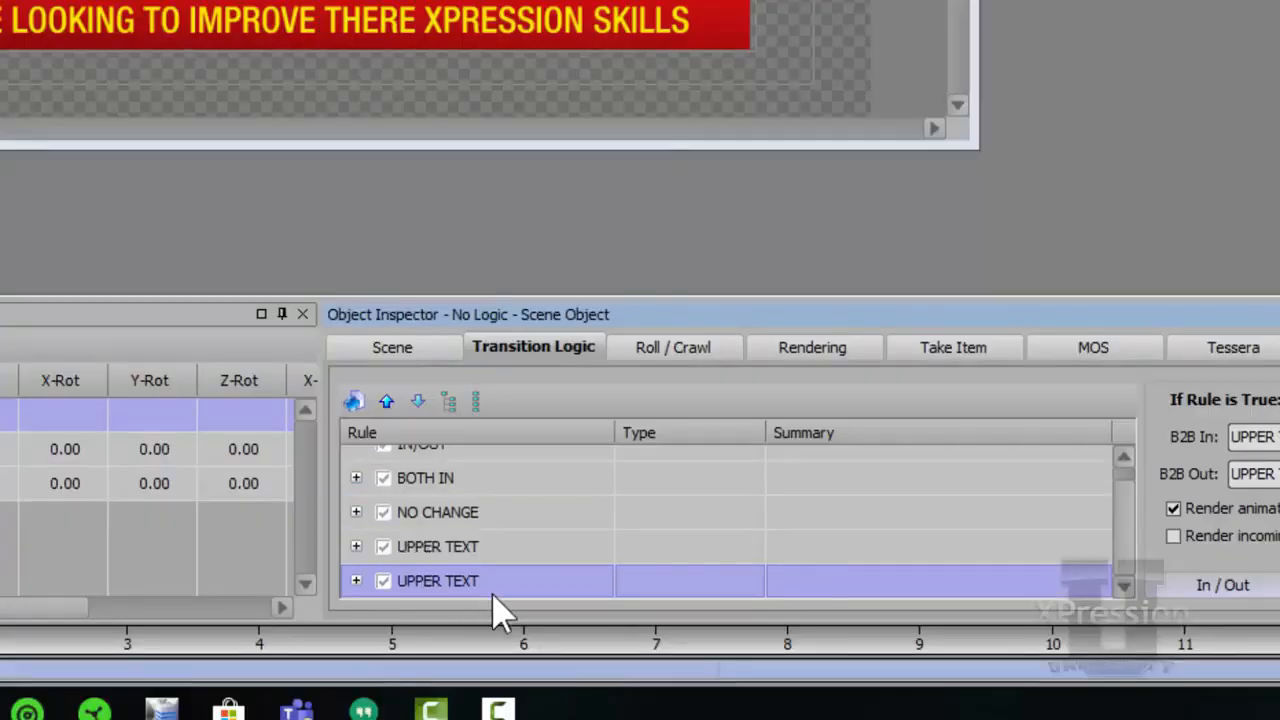
{"action": "left_click", "coordinate": [491, 594]}
{"action": "type", "text": "LOE"}
{"action": "key", "text": "BackSpace"}
{"action": "type", "text": "ER"}
{"action": "key", "text": "BackSpace"}
{"action": "key", "text": "BackSpace"}
{"action": "key", "text": "BackSpace"}
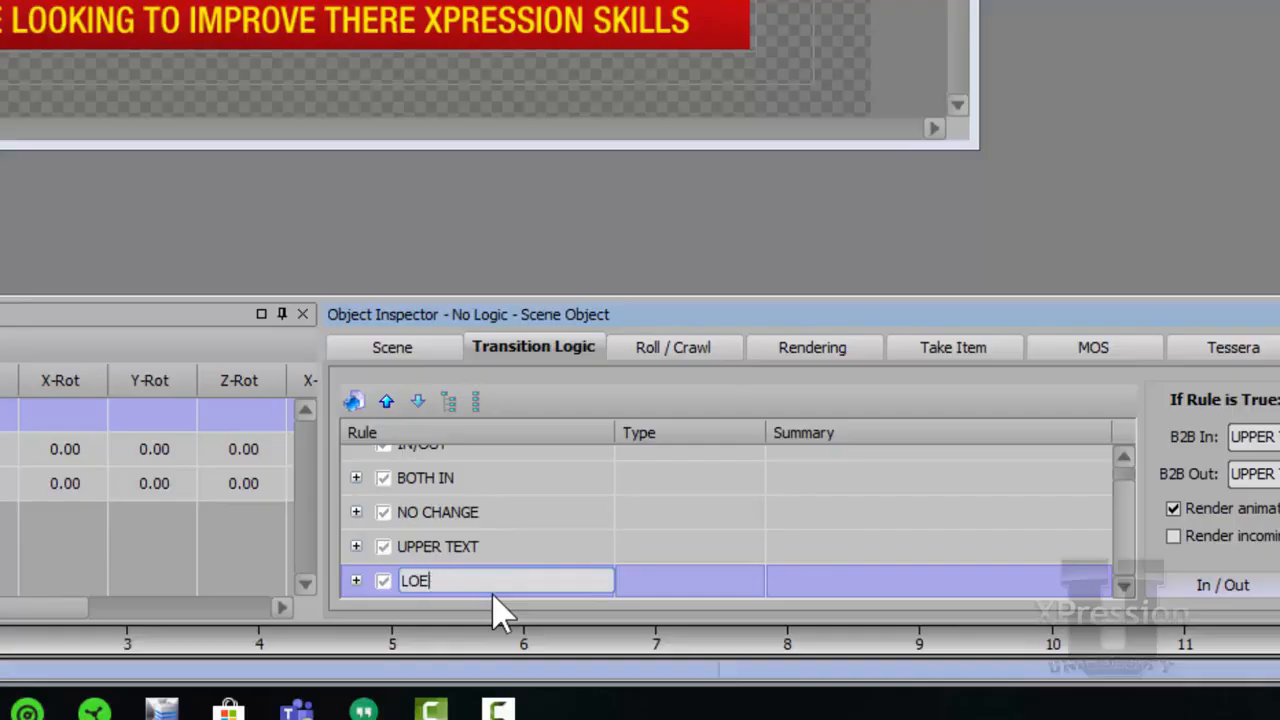
{"action": "type", "text": "WR"}
{"action": "key", "text": "BackSpace"}
{"action": "type", "text": "ER TEXT"}
{"action": "key", "text": "Return"}
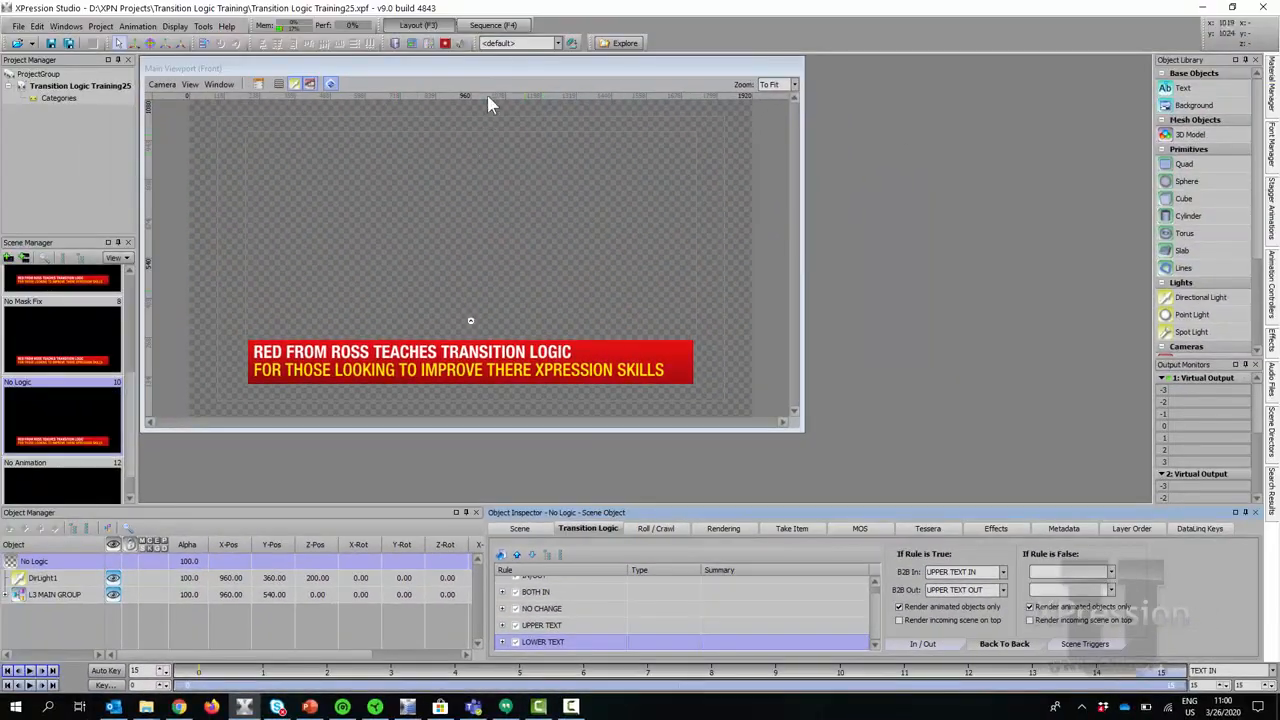
Switch to the Sequence layout and play takes 0011 and 0013 to the output.
{"action": "left_click", "coordinate": [490, 28]}
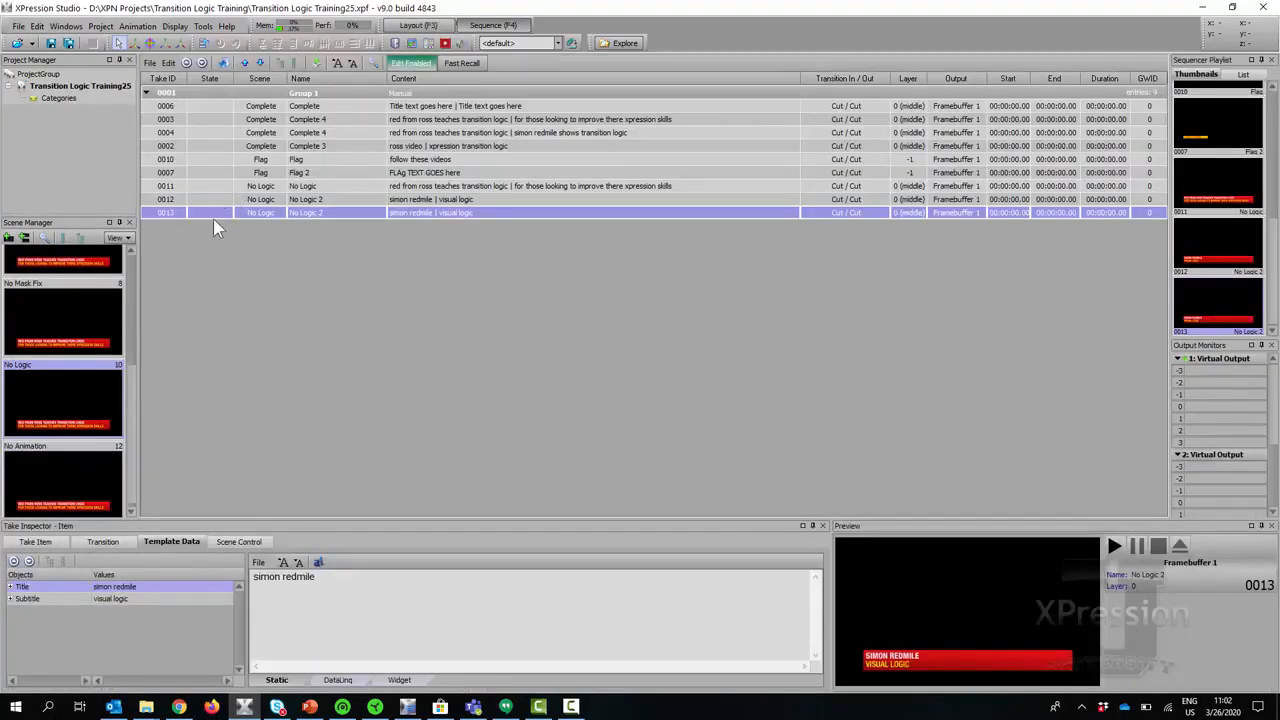
{"action": "double_click", "coordinate": [212, 188]}
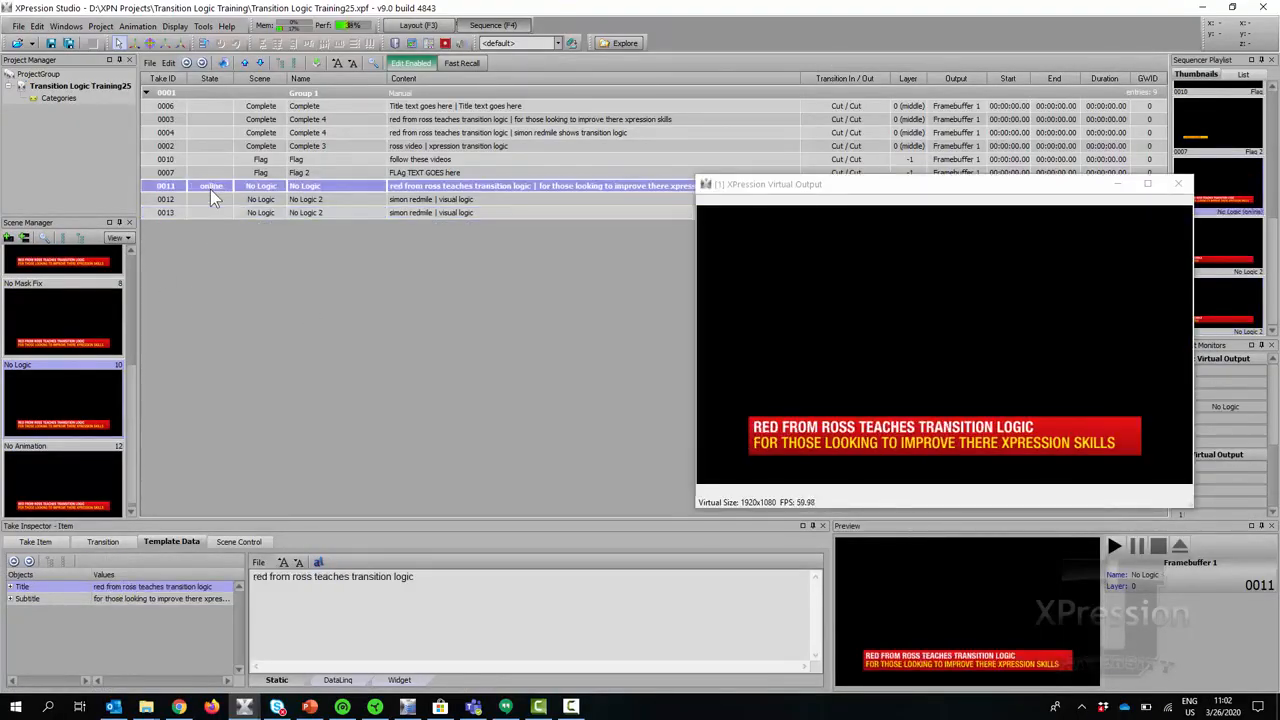
{"action": "double_click", "coordinate": [211, 213]}
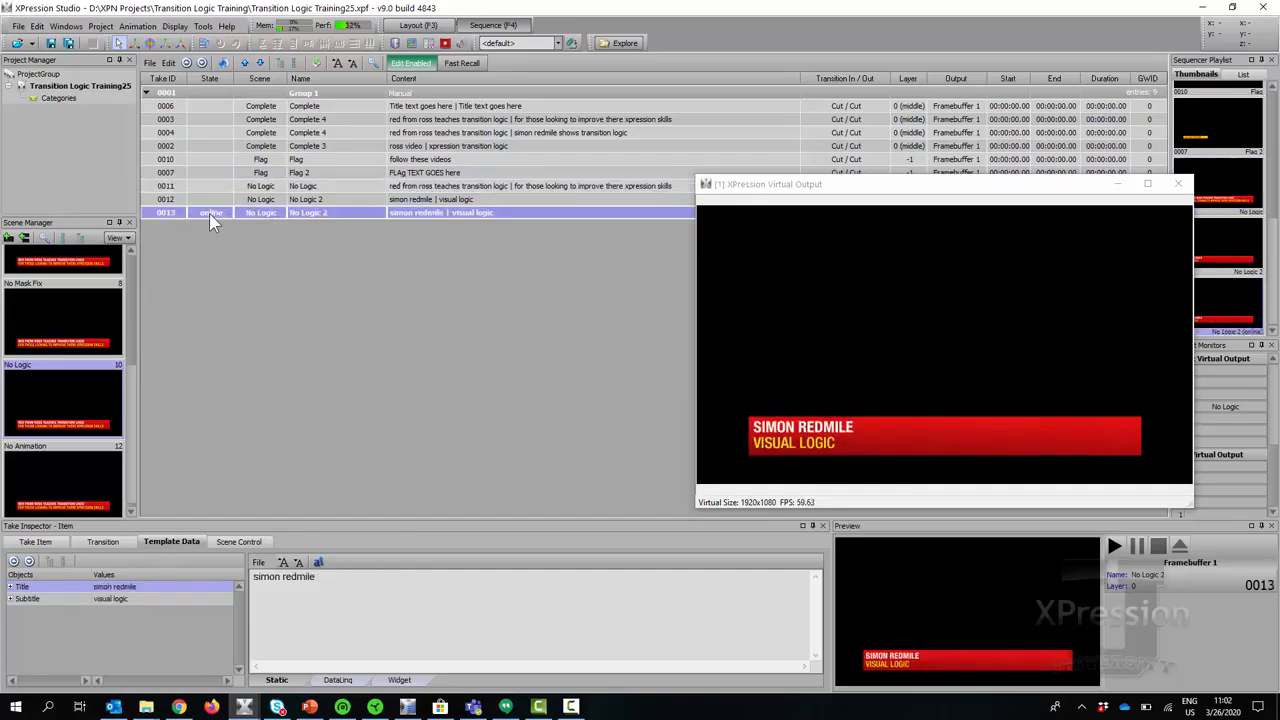
Duplicate take 0013 as take 0014, title it 'introduction to visual logic', and play it.
{"action": "right_click", "coordinate": [210, 213]}
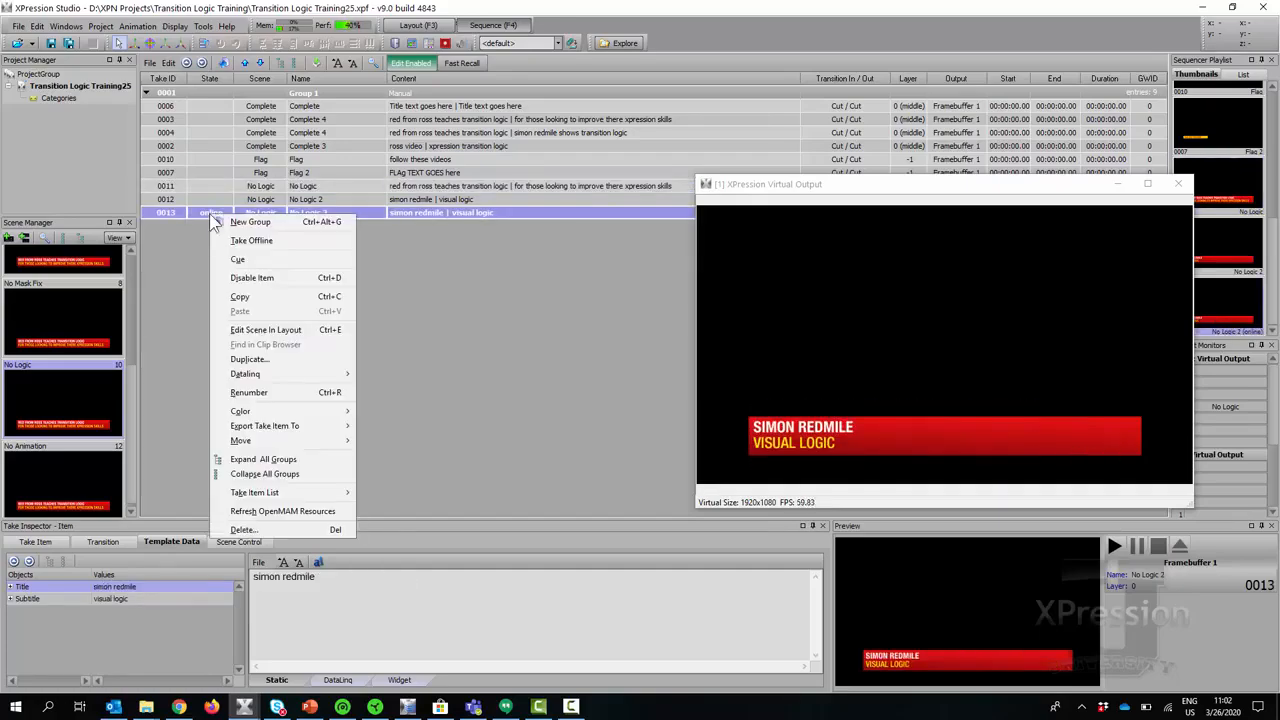
{"action": "left_click", "coordinate": [288, 360]}
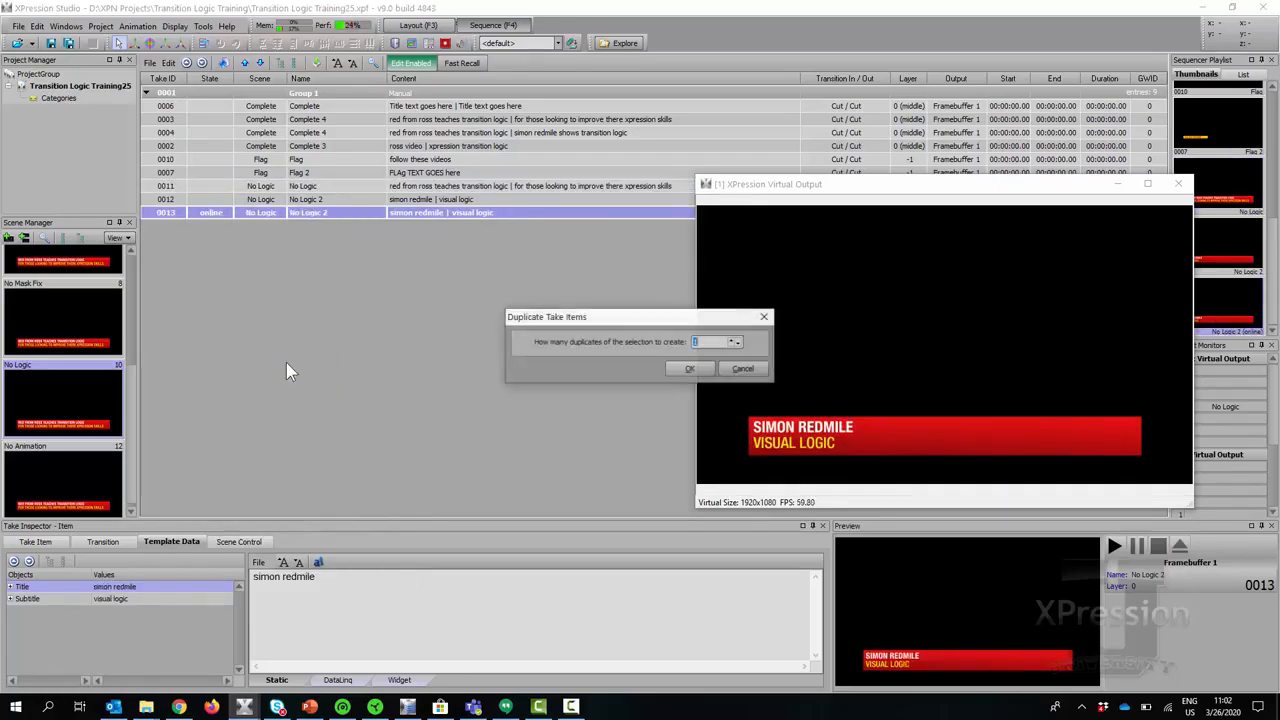
{"action": "left_click", "coordinate": [702, 369]}
{"action": "left_click_drag", "start_coordinate": [395, 579], "coordinate": [158, 606]}
{"action": "type", "text": "introduc"}
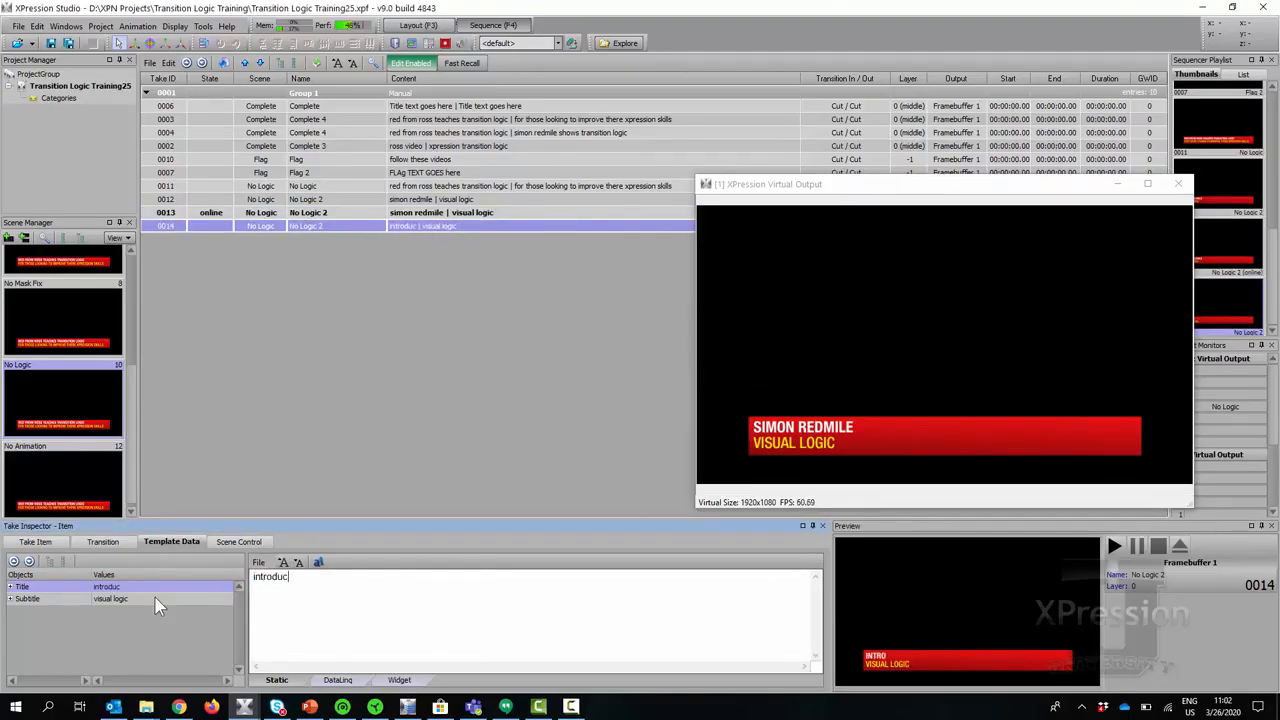
{"action": "type", "text": "tion to visua"}
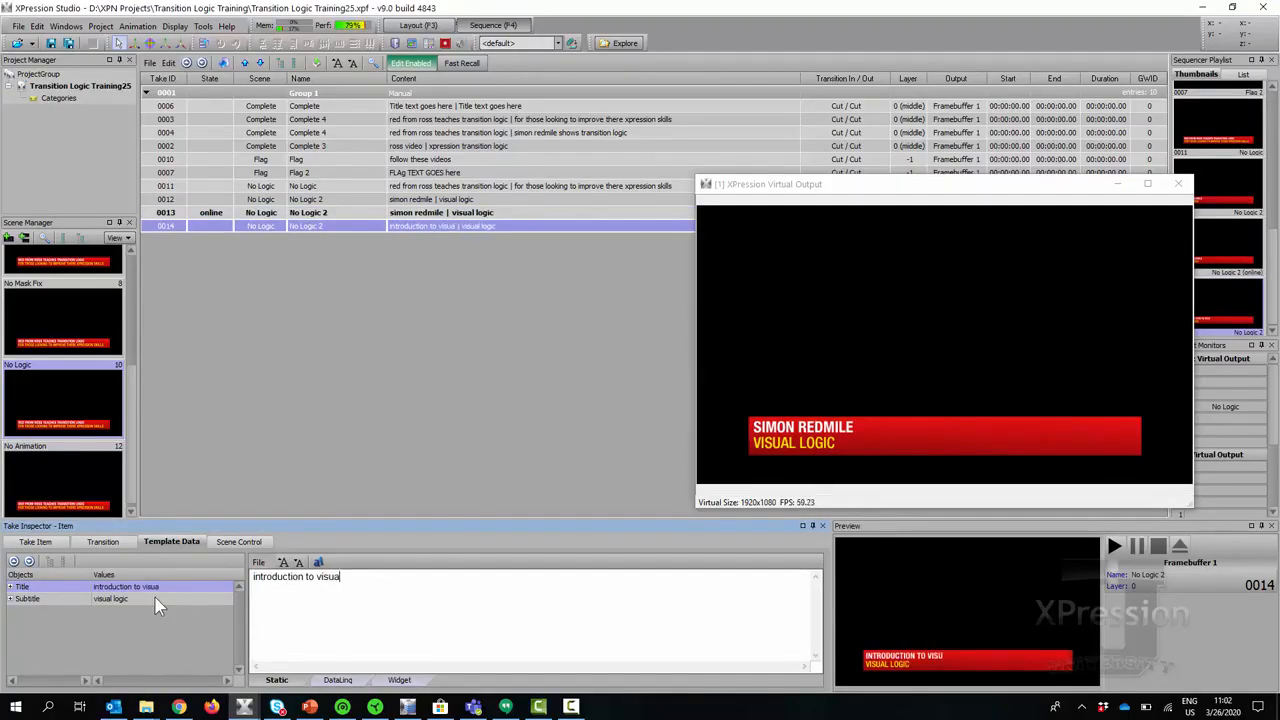
{"action": "type", "text": "l logic"}
{"action": "double_click", "coordinate": [200, 228]}
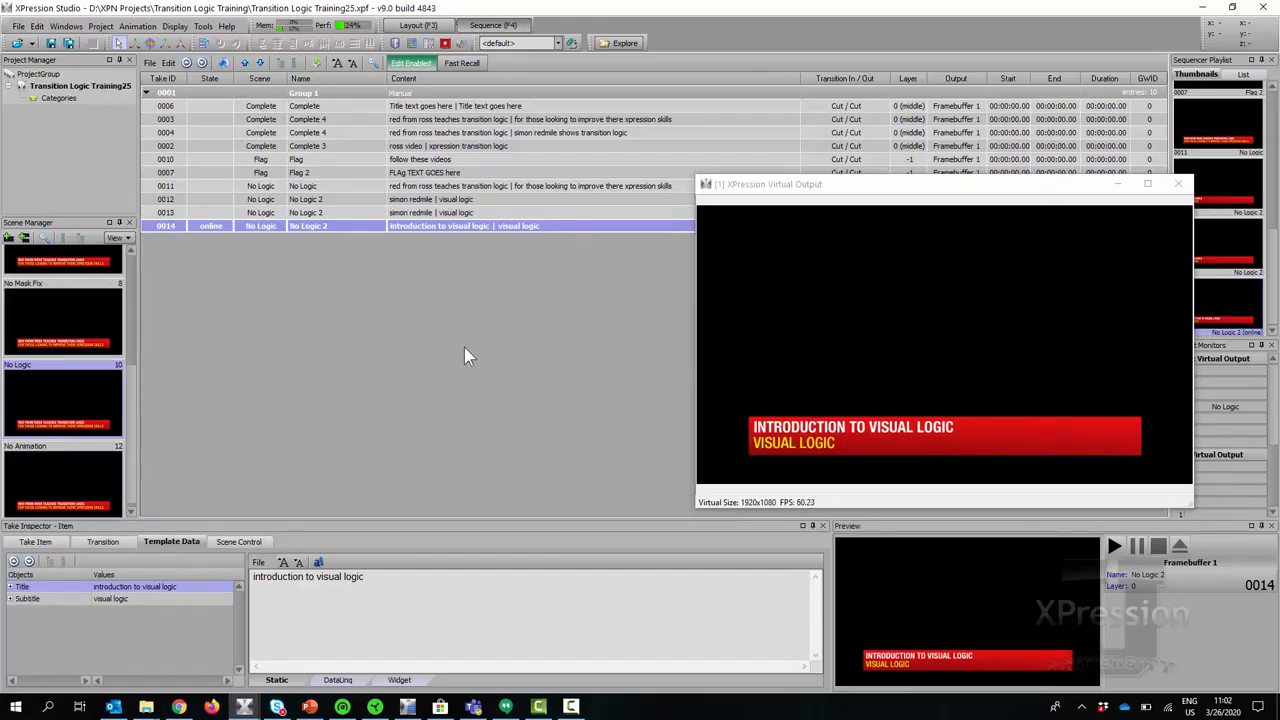
Duplicate take 0014 as take 0015 with subtitle 'using animations with conditions in visual logic'.
{"action": "right_click", "coordinate": [198, 228]}
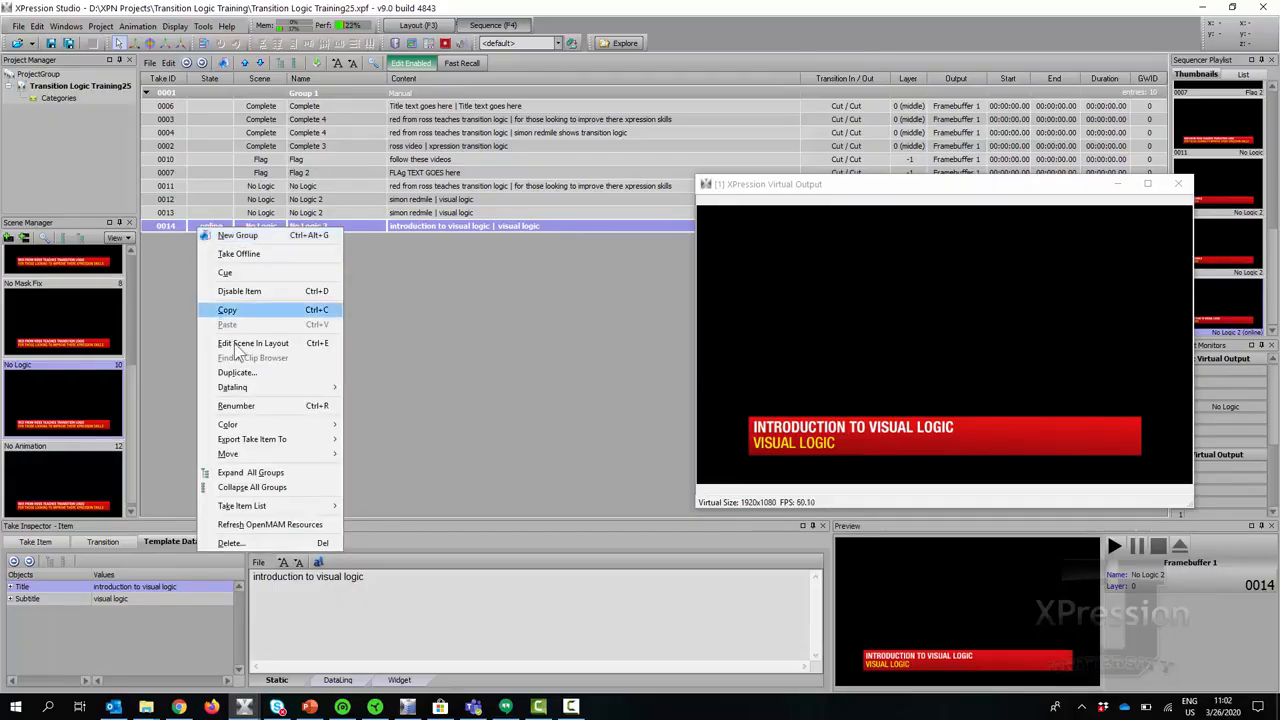
{"action": "left_click", "coordinate": [240, 372]}
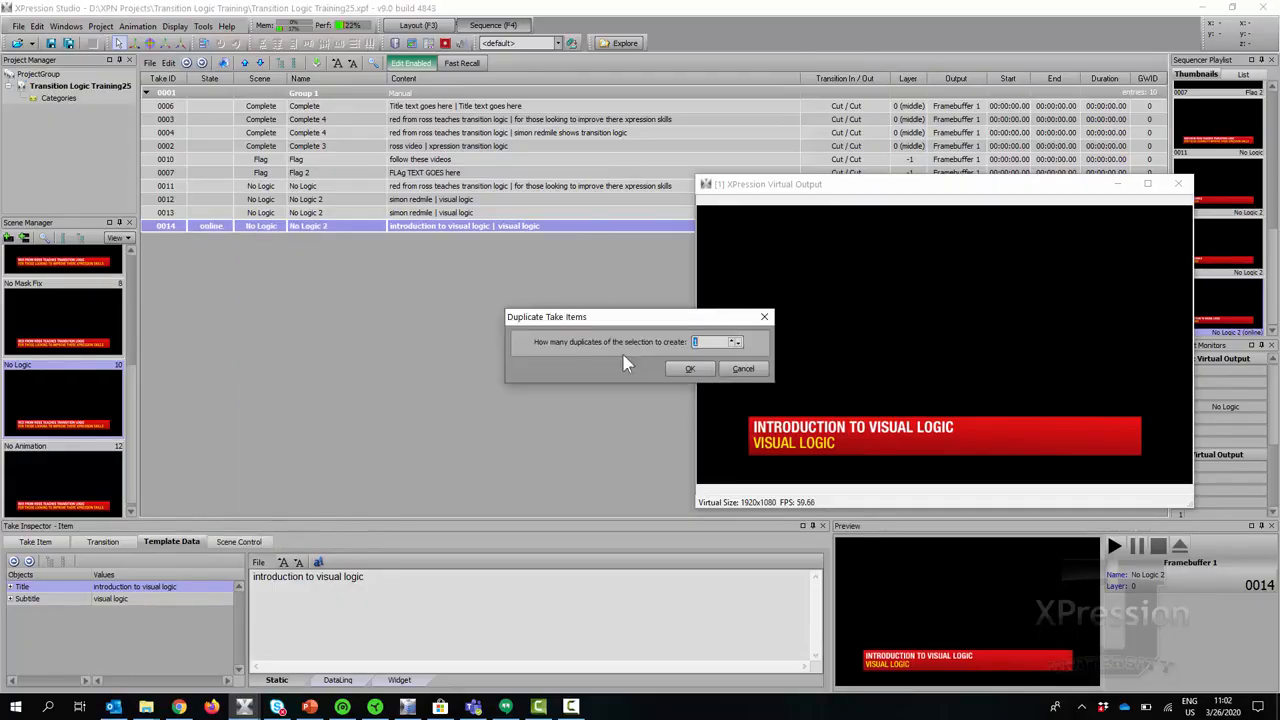
{"action": "left_click", "coordinate": [690, 368]}
{"action": "left_click_drag", "start_coordinate": [374, 578], "coordinate": [118, 572]}
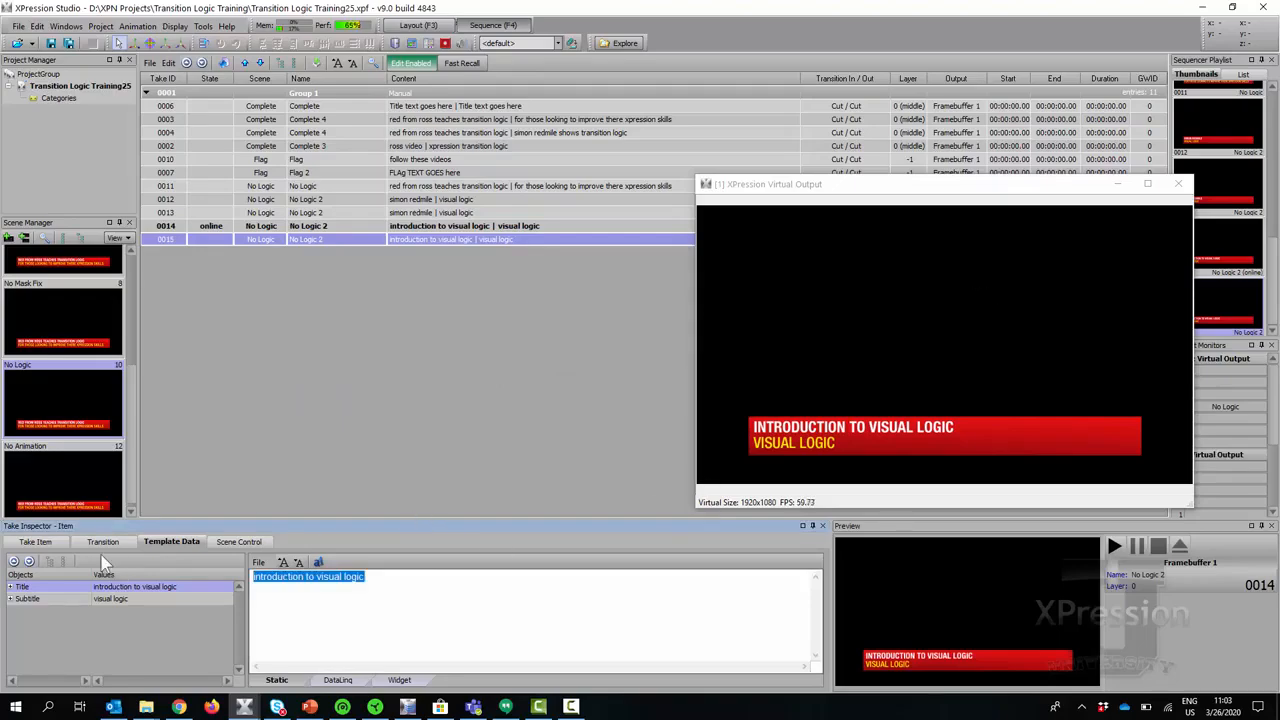
{"action": "left_click", "coordinate": [124, 600]}
{"action": "left_click_drag", "start_coordinate": [350, 578], "coordinate": [73, 607]}
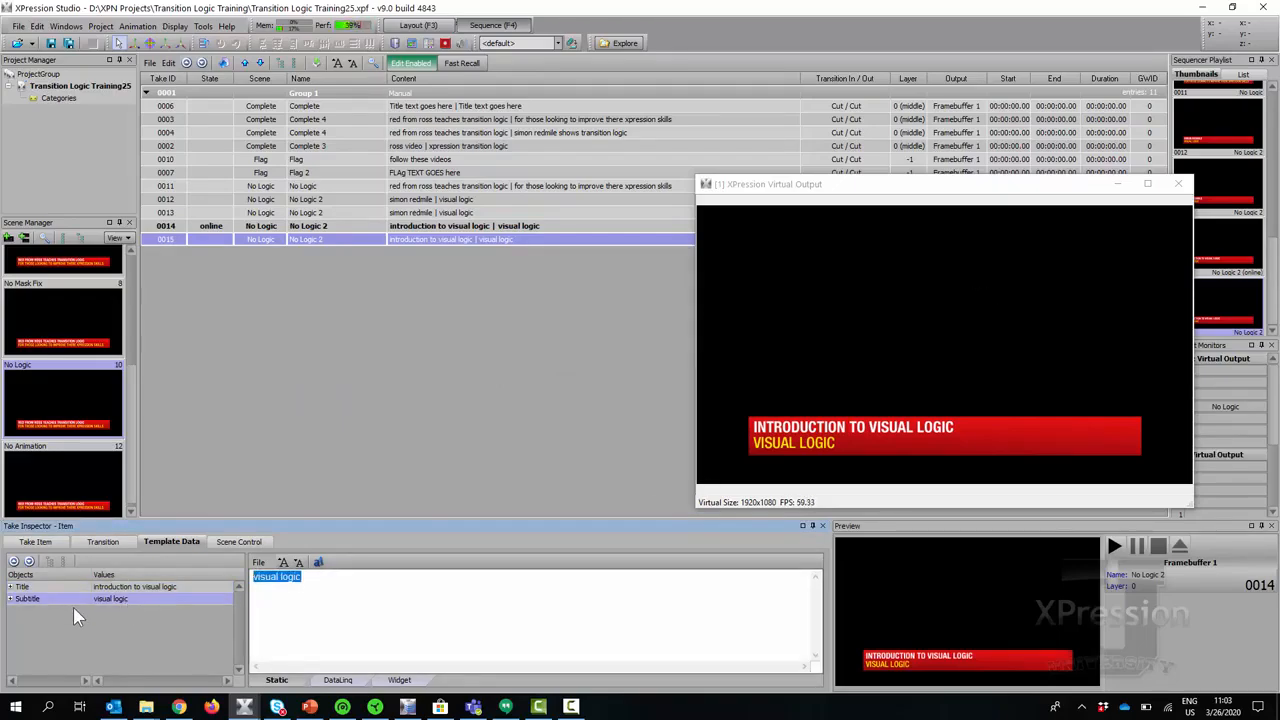
{"action": "type", "text": "us"}
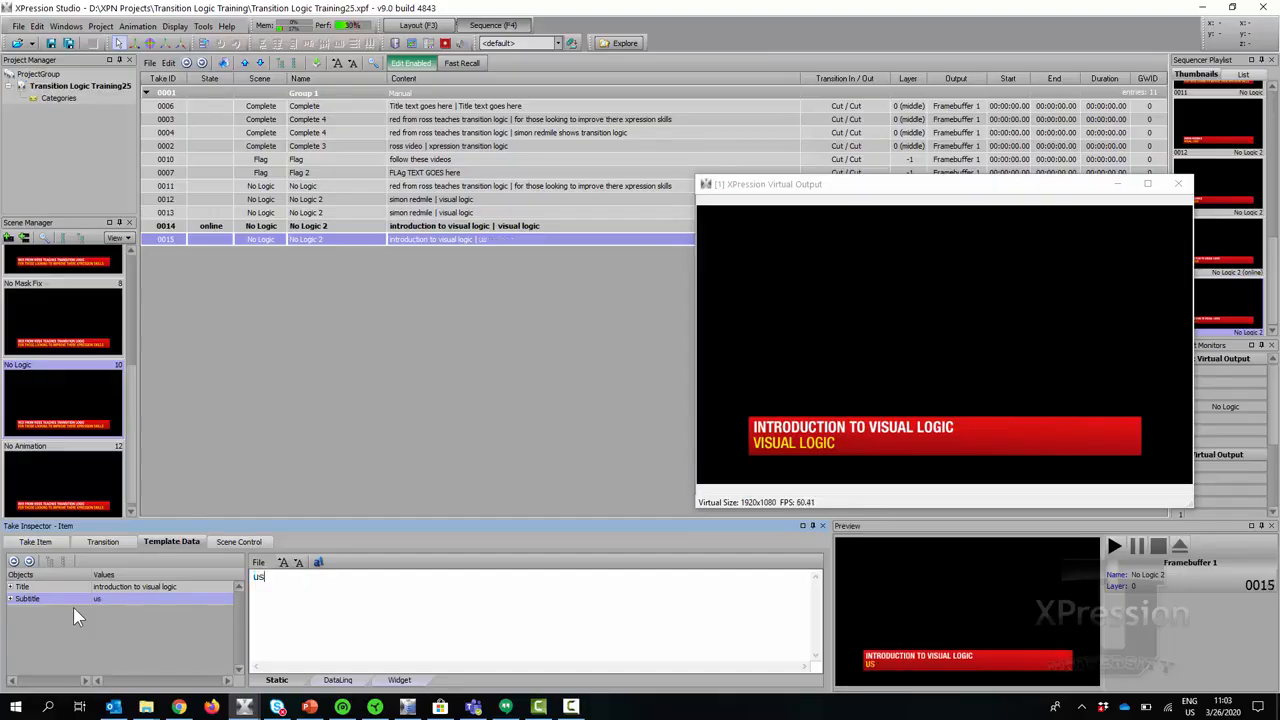
{"action": "type", "text": "ing animations "}
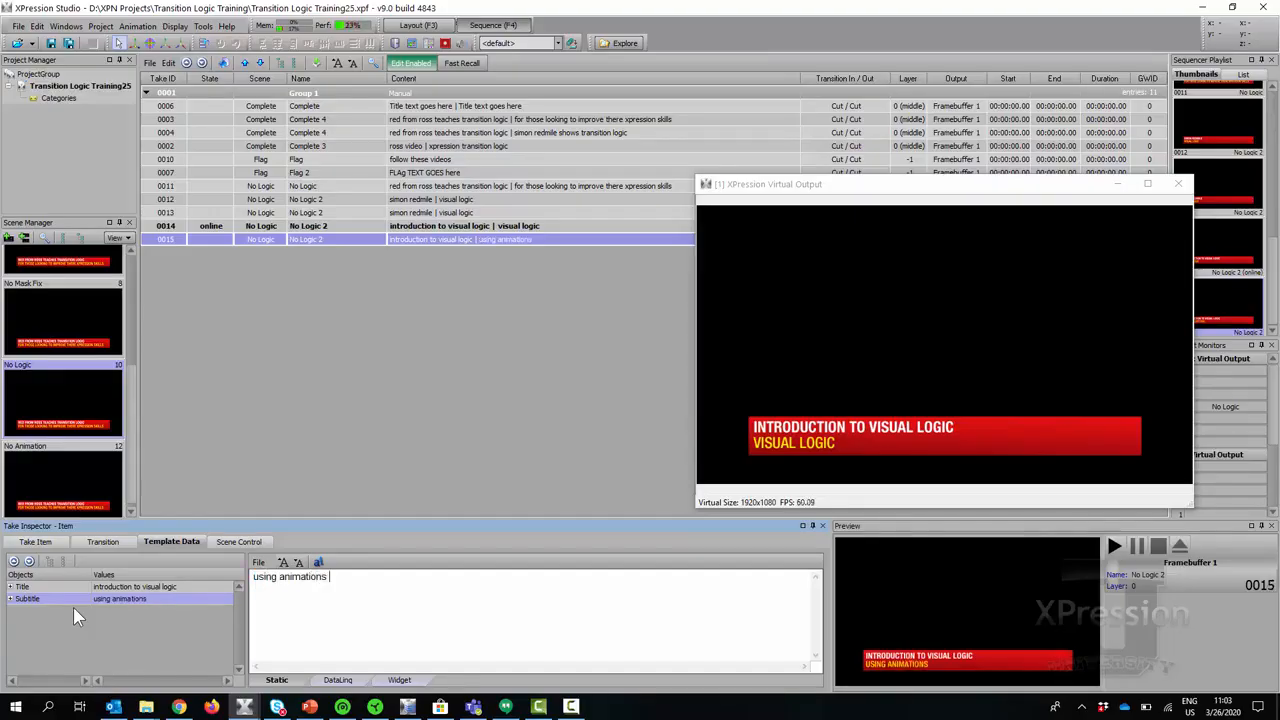
{"action": "type", "text": "with conditions in vis"}
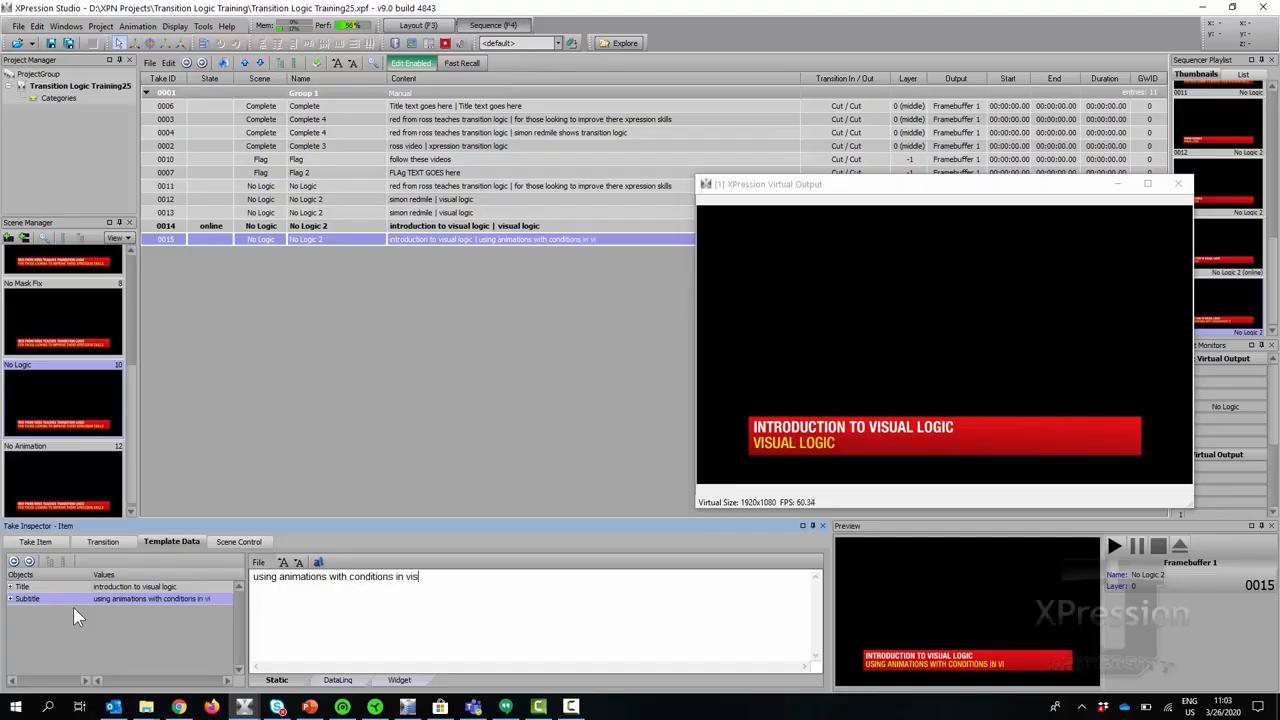
{"action": "type", "text": "ual lgic"}
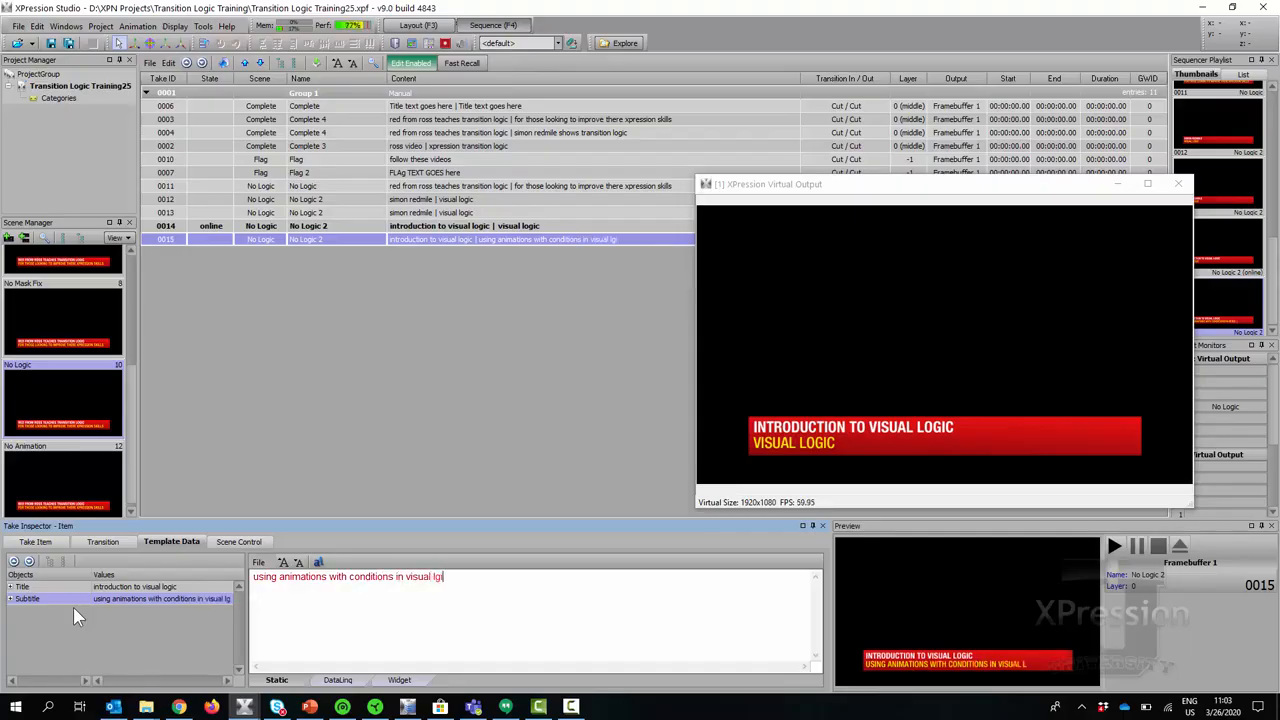
{"action": "key", "text": "BackSpace"}
{"action": "key", "text": "BackSpace"}
{"action": "key", "text": "BackSpace"}
{"action": "key", "text": "BackSpace"}
{"action": "type", "text": "logic"}
Play takes 0015, 0012, 0013 and 0014 back and forth, ending on take 0013.
{"action": "double_click", "coordinate": [212, 239]}
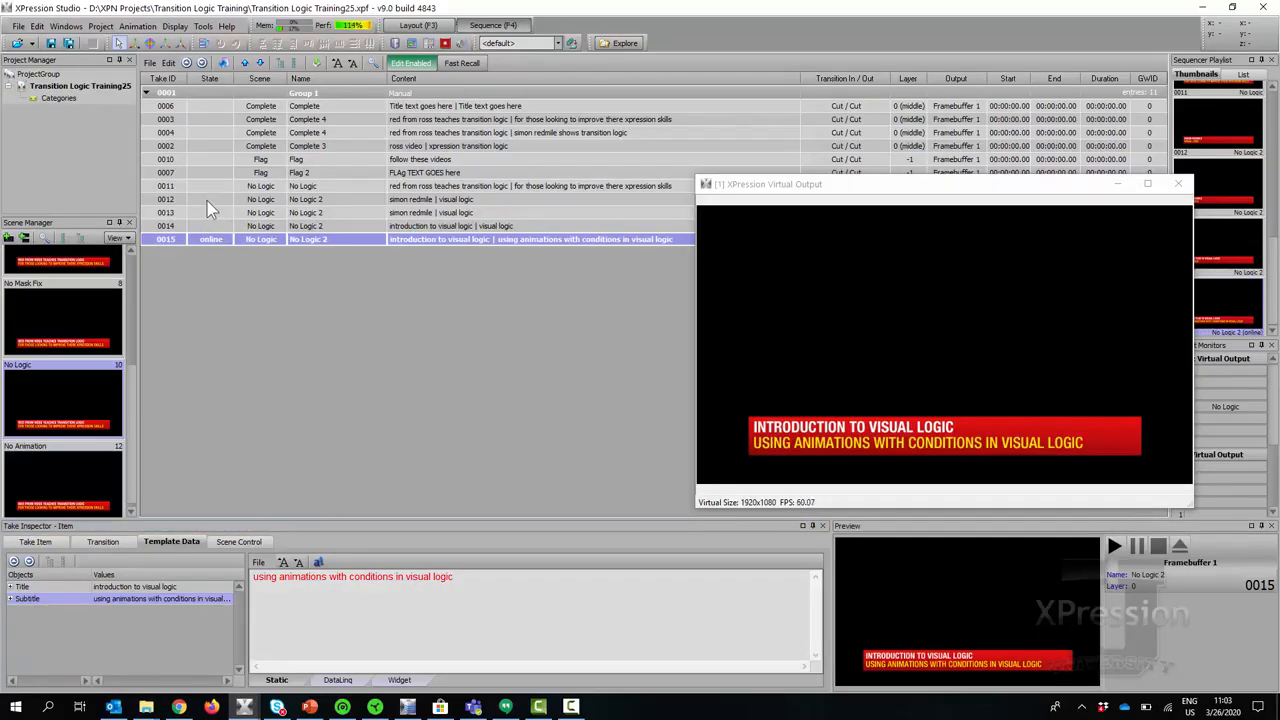
{"action": "double_click", "coordinate": [207, 201]}
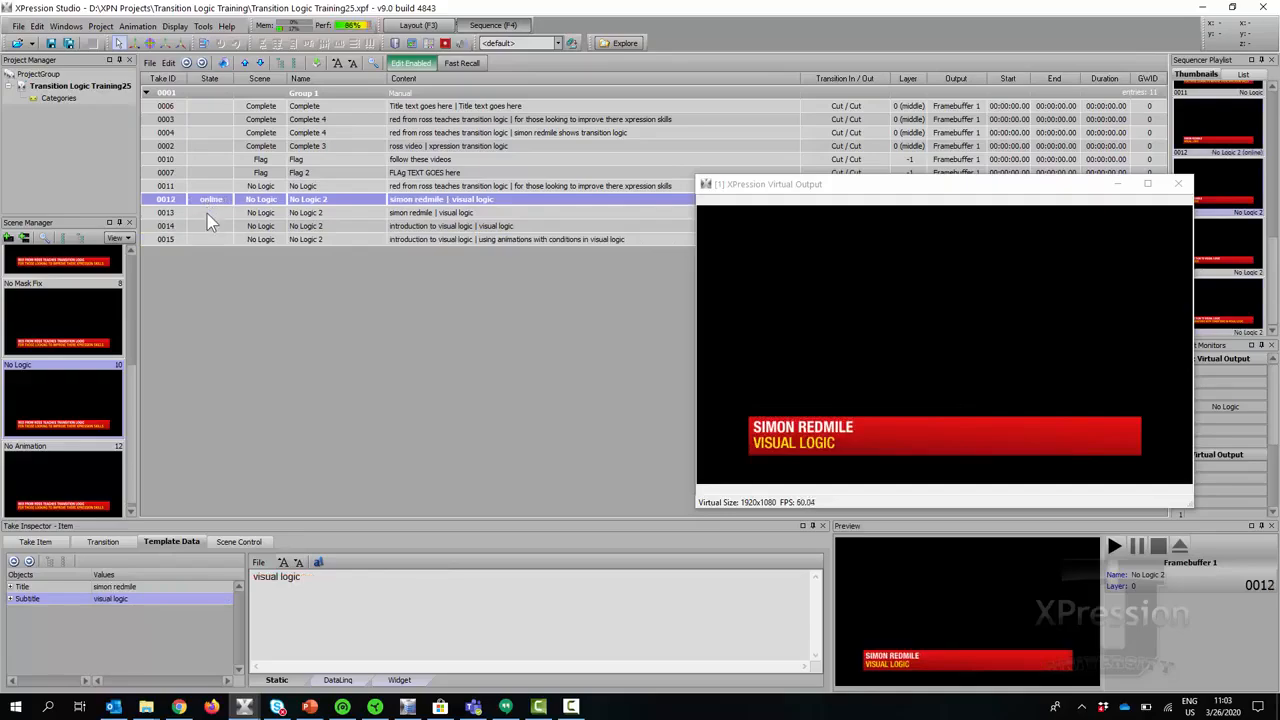
{"action": "double_click", "coordinate": [208, 213]}
{"action": "double_click", "coordinate": [211, 228]}
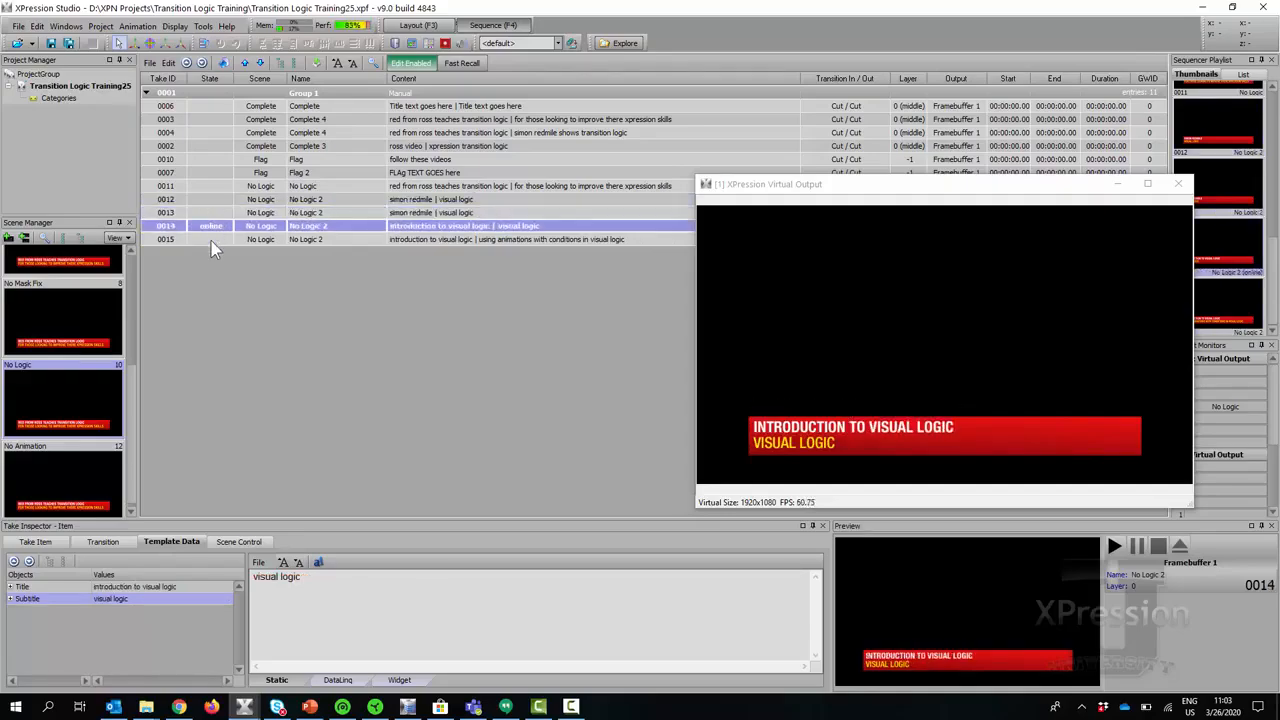
{"action": "double_click", "coordinate": [211, 241]}
{"action": "double_click", "coordinate": [211, 226]}
{"action": "double_click", "coordinate": [208, 212]}
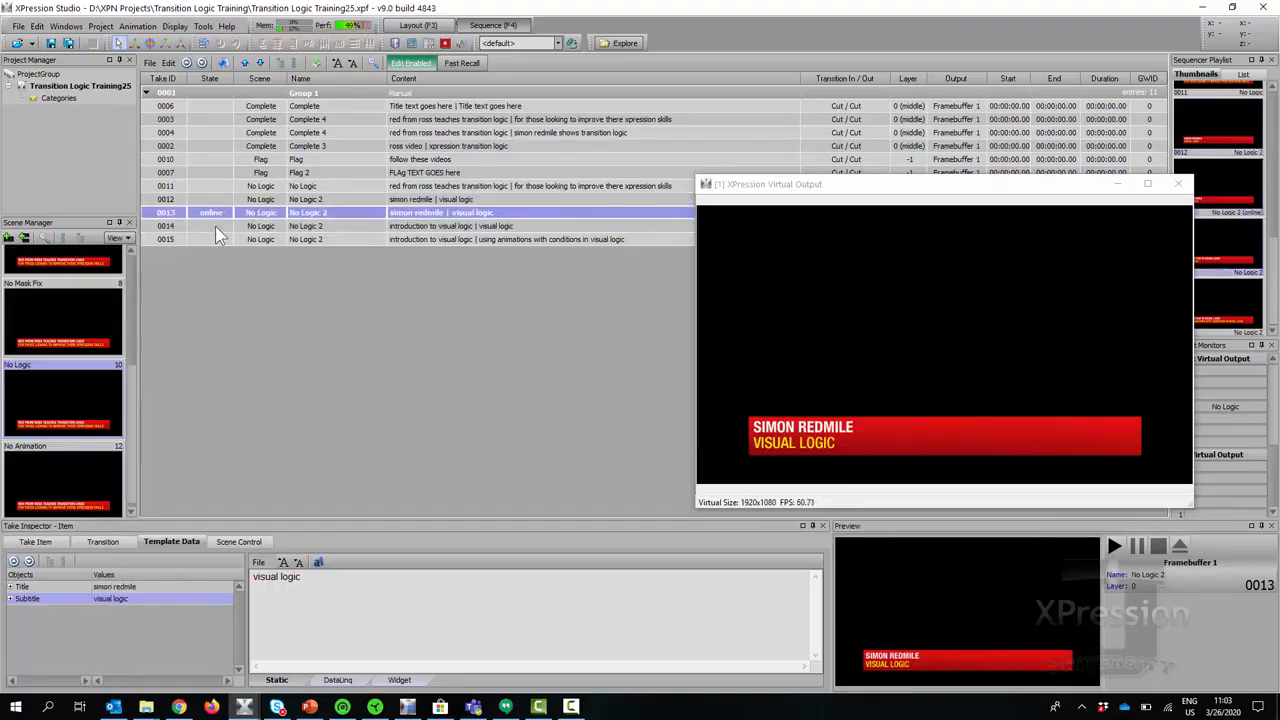
{"action": "double_click", "coordinate": [215, 226]}
{"action": "double_click", "coordinate": [215, 239]}
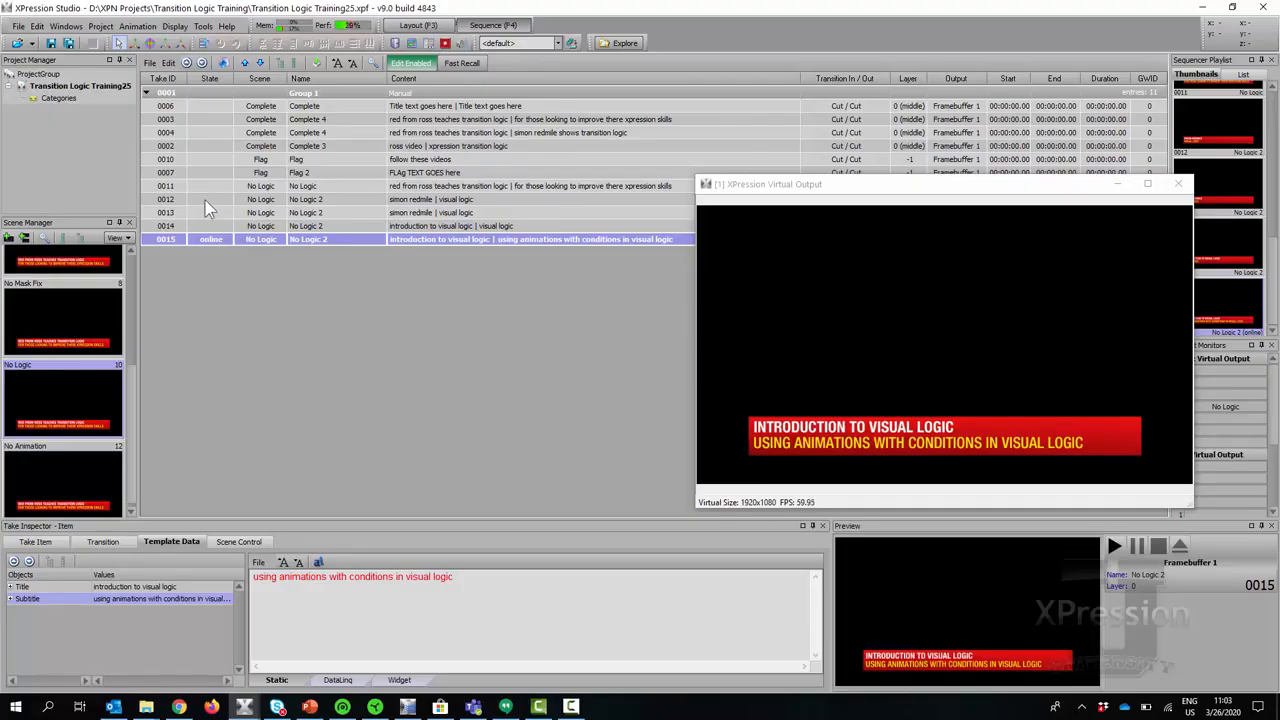
{"action": "double_click", "coordinate": [208, 212]}
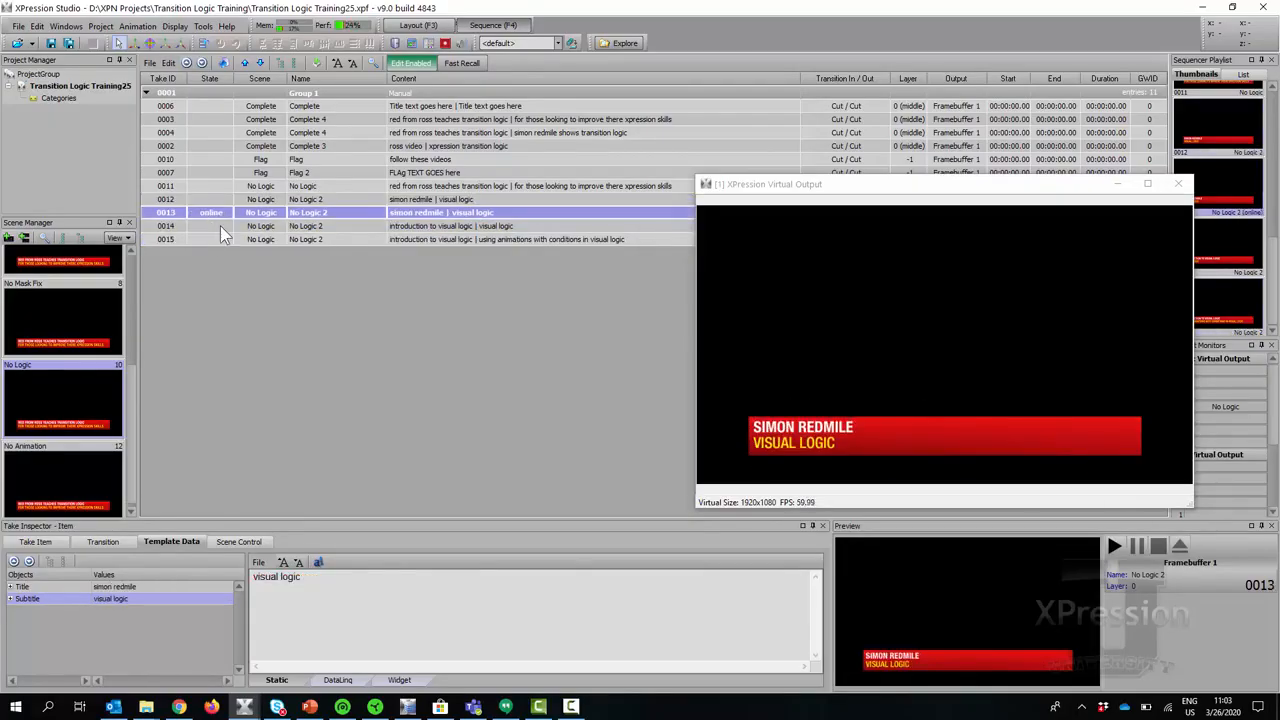